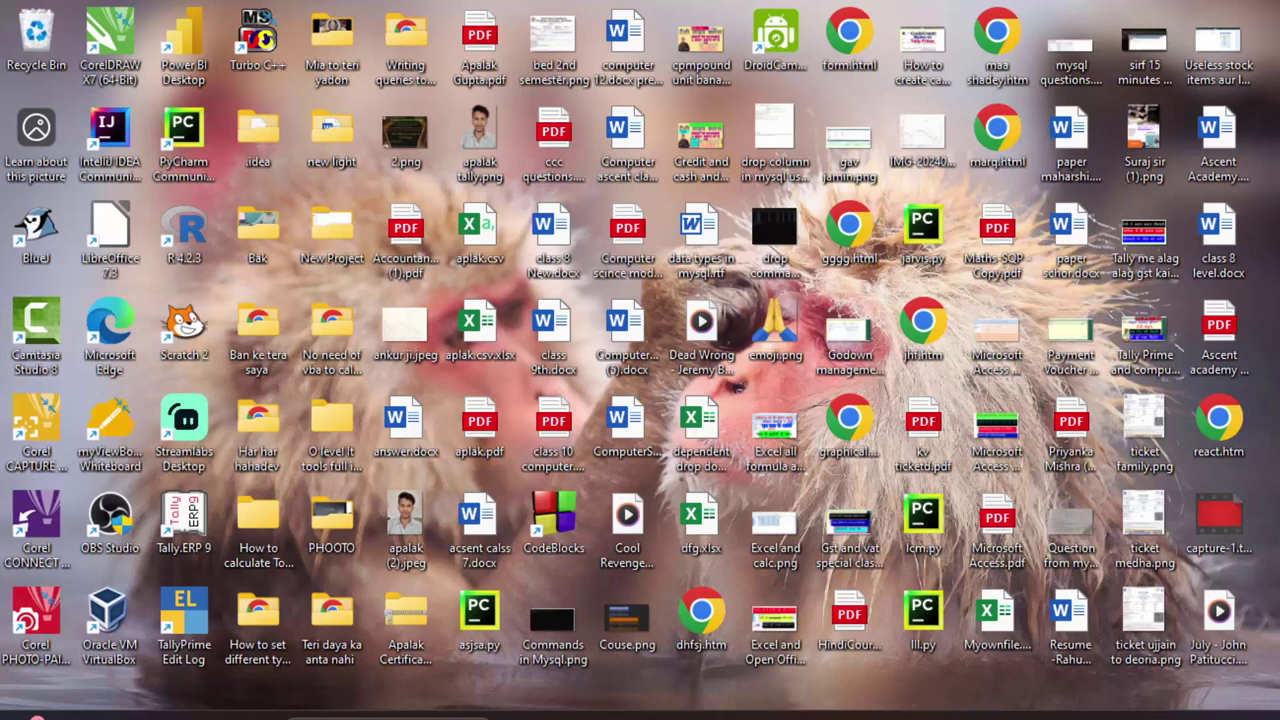
# - Refresh the Windows desktop twice from its right-click menu
pyautogui.rightClick(1140, 250)
pyautogui.click(1201, 327)
pyautogui.rightClick(1252, 238)
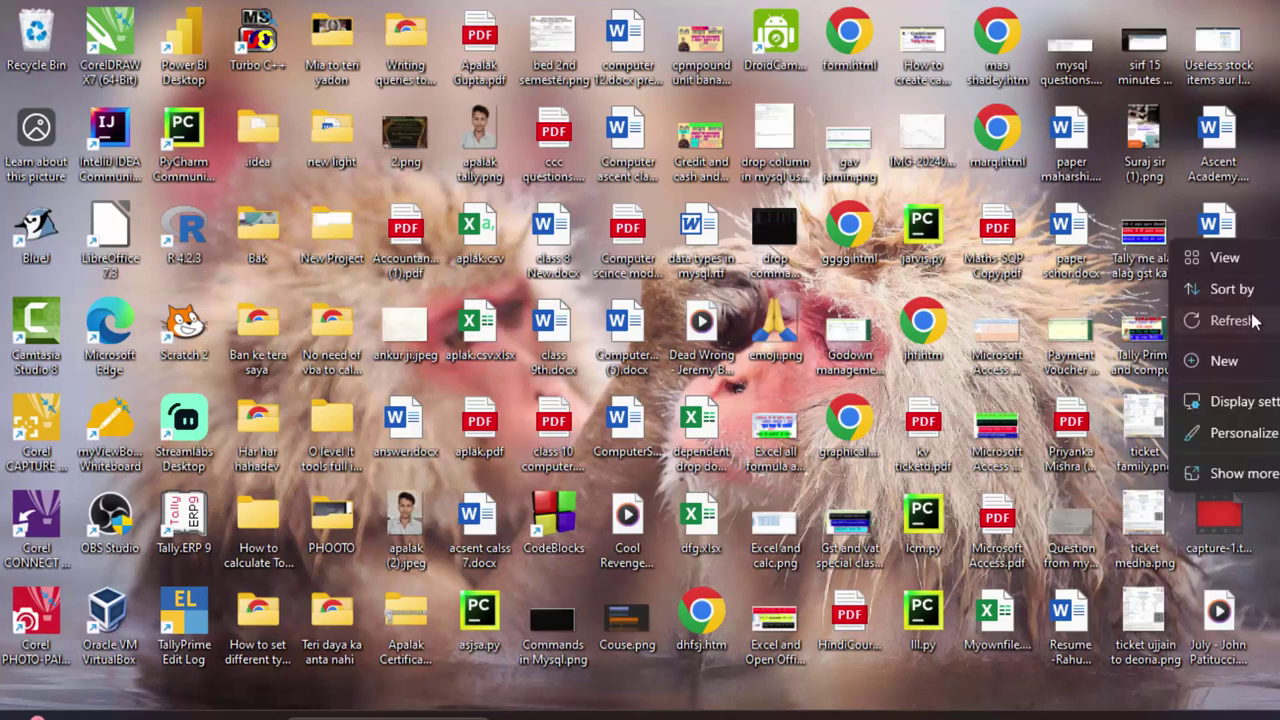
pyautogui.click(1250, 318)
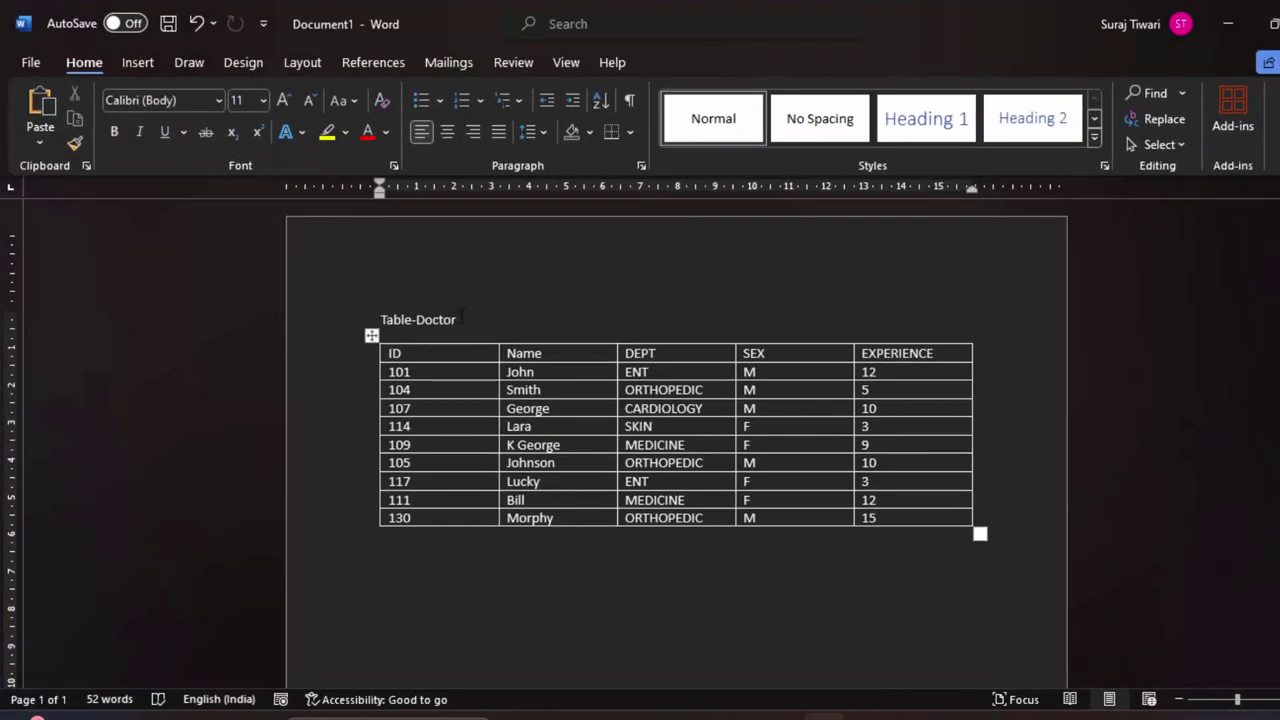
# - Highlight the Table-Doctor title, the ID header, and row 101's ID and John cells
pyautogui.moveTo(460, 320); pyautogui.dragTo(381, 322)
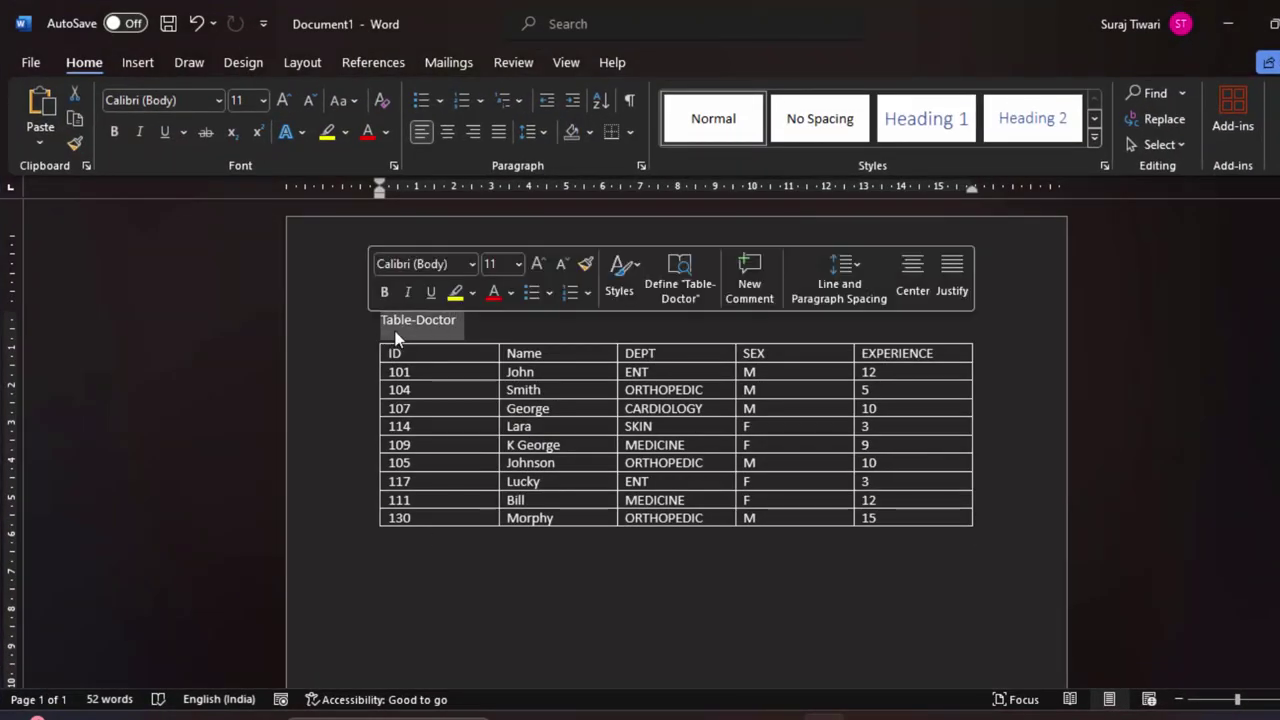
pyautogui.click(462, 322)
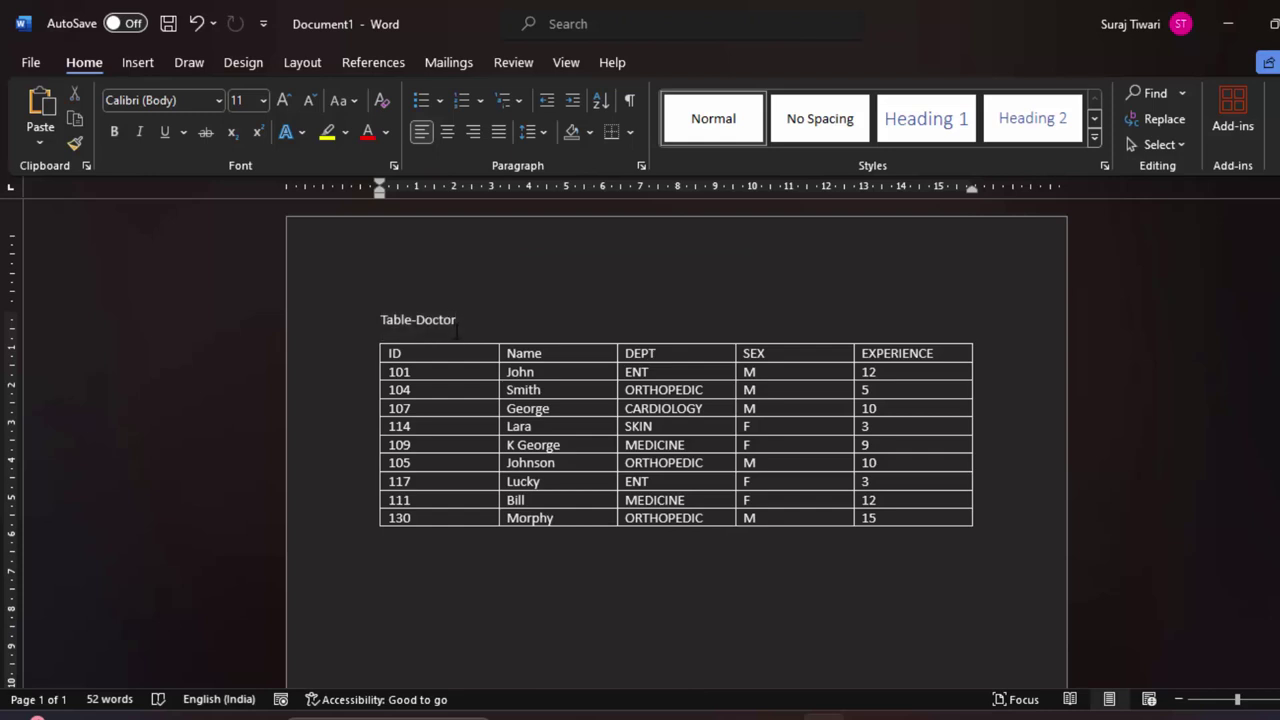
pyautogui.click(401, 353)
pyautogui.doubleClick(395, 353)
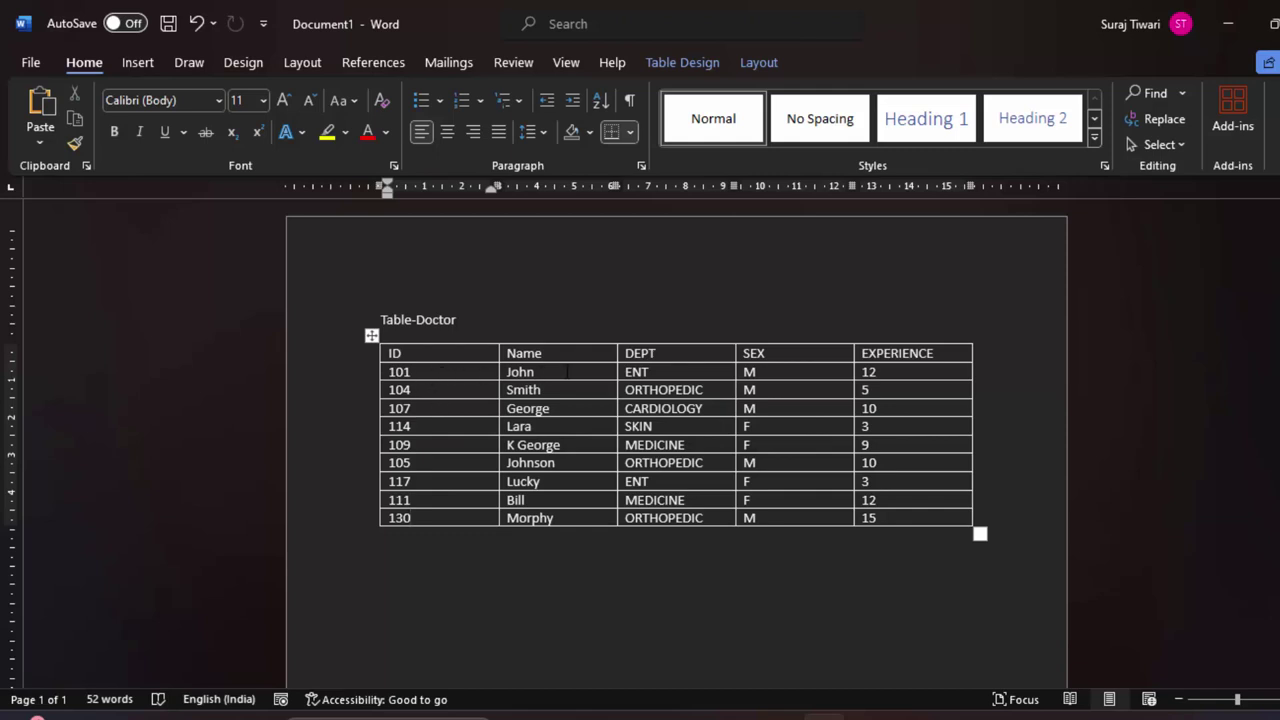
pyautogui.doubleClick(398, 371)
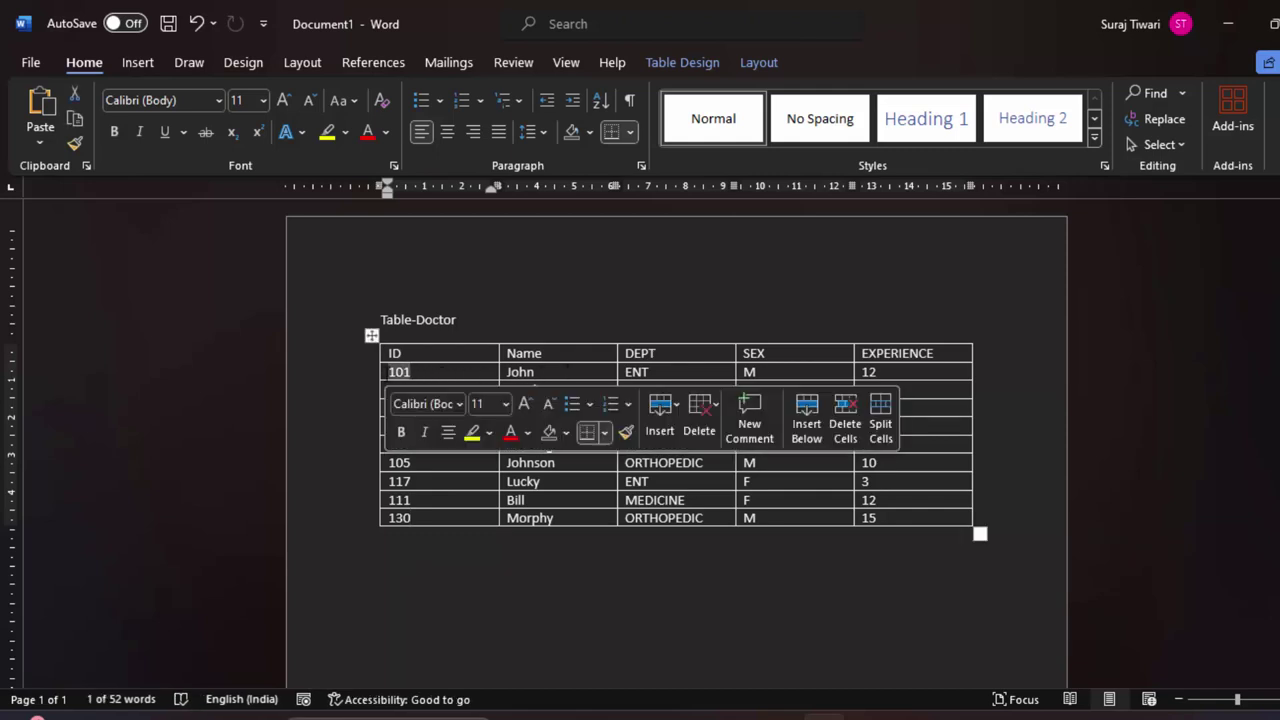
pyautogui.click(521, 372)
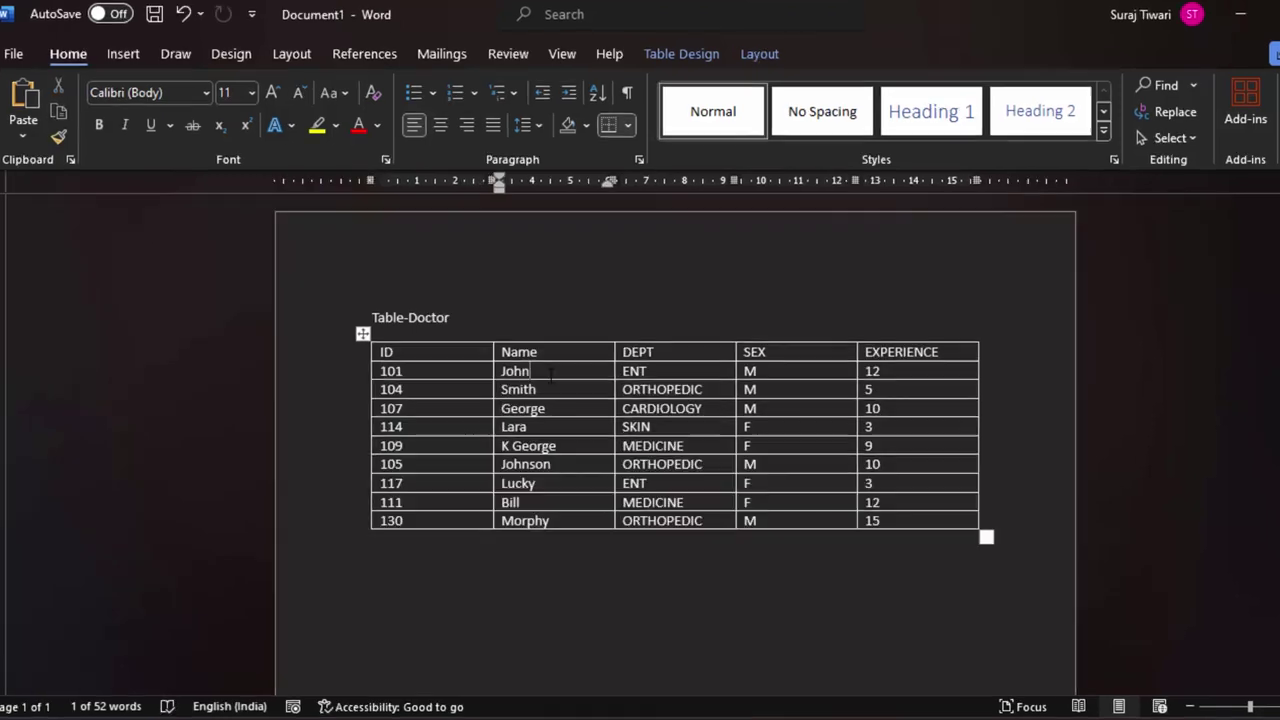
pyautogui.moveTo(440, 357); pyautogui.dragTo(268, 357)
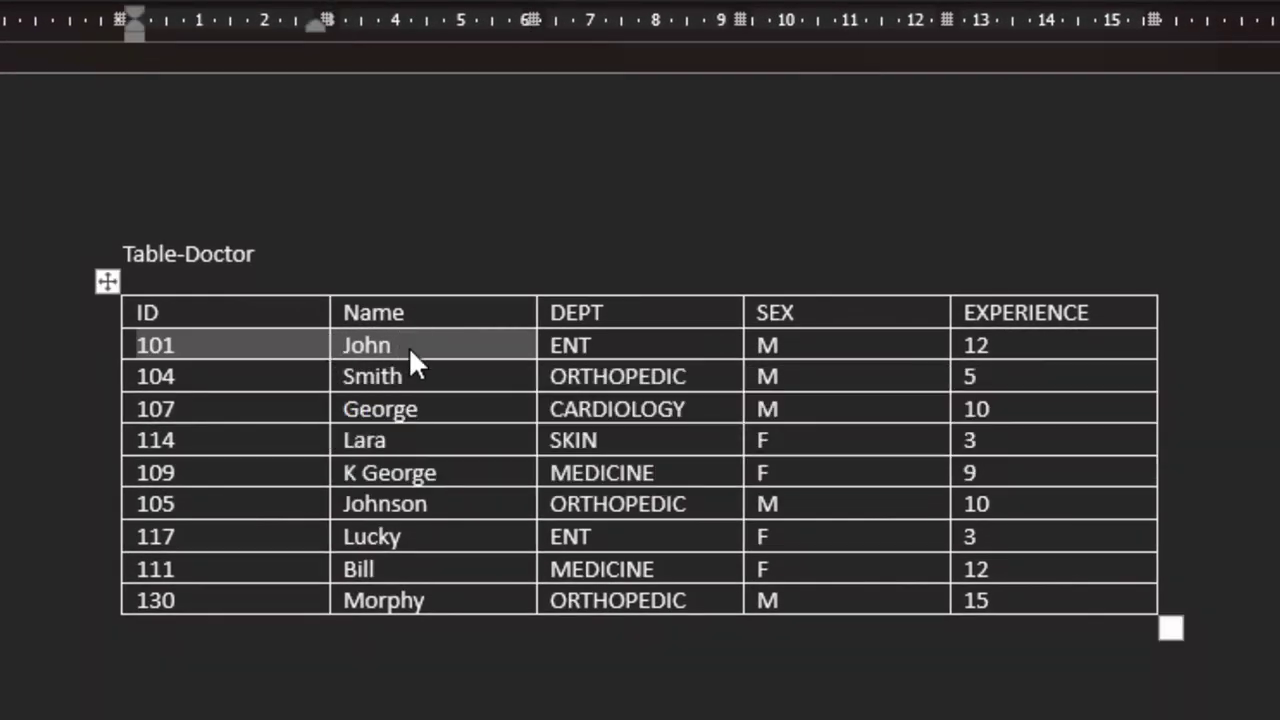
pyautogui.click(408, 346)
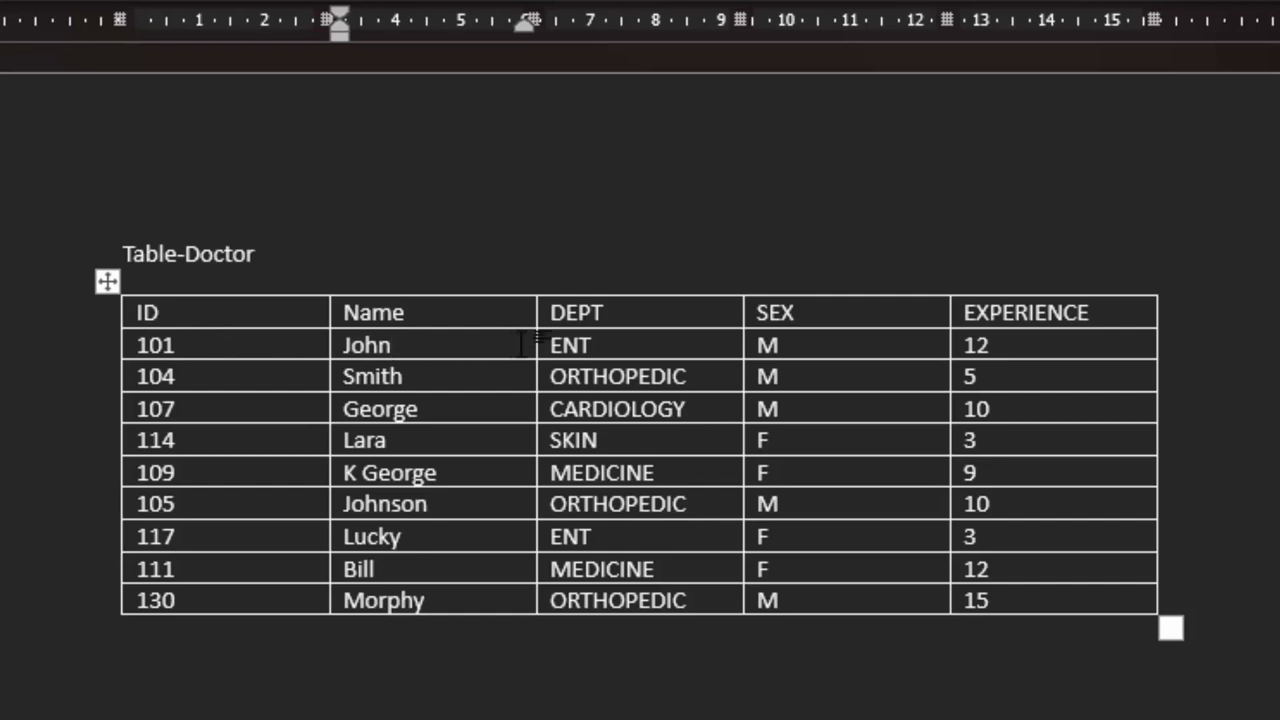
# - Highlight row 101's ENT and M cells in turn, then clear the selection
pyautogui.moveTo(594, 341); pyautogui.dragTo(560, 337)
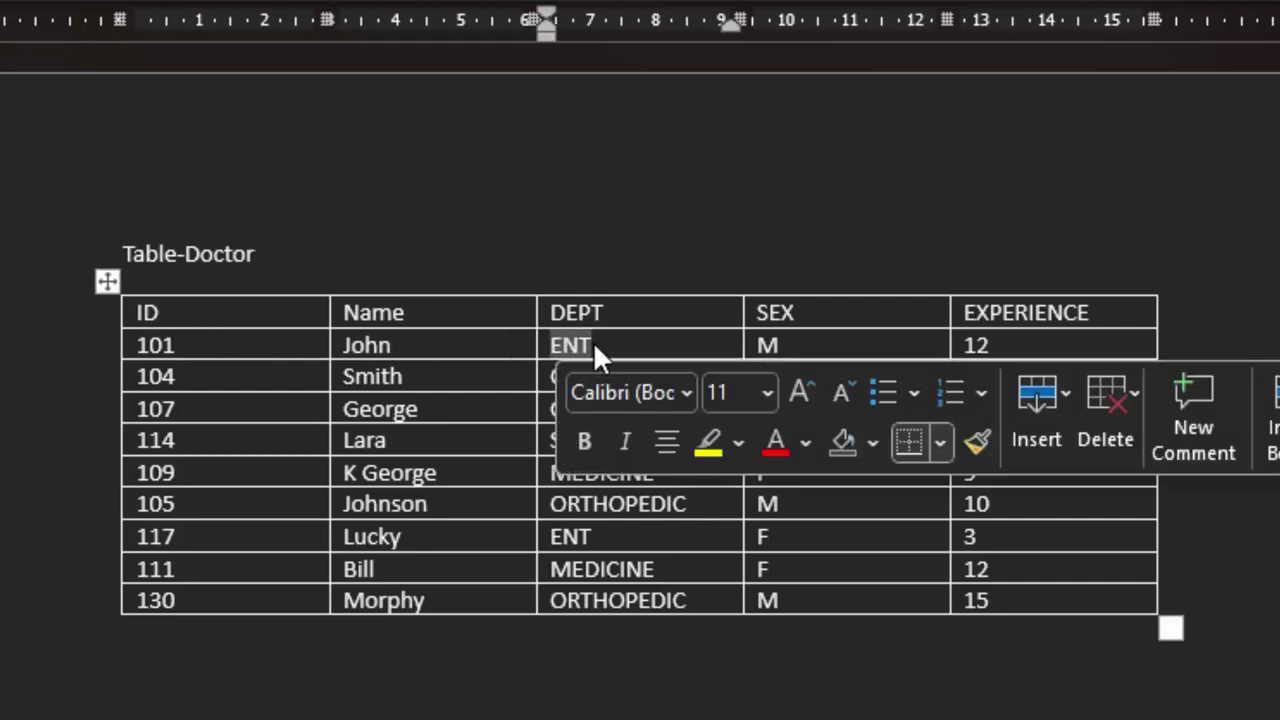
pyautogui.click(593, 341)
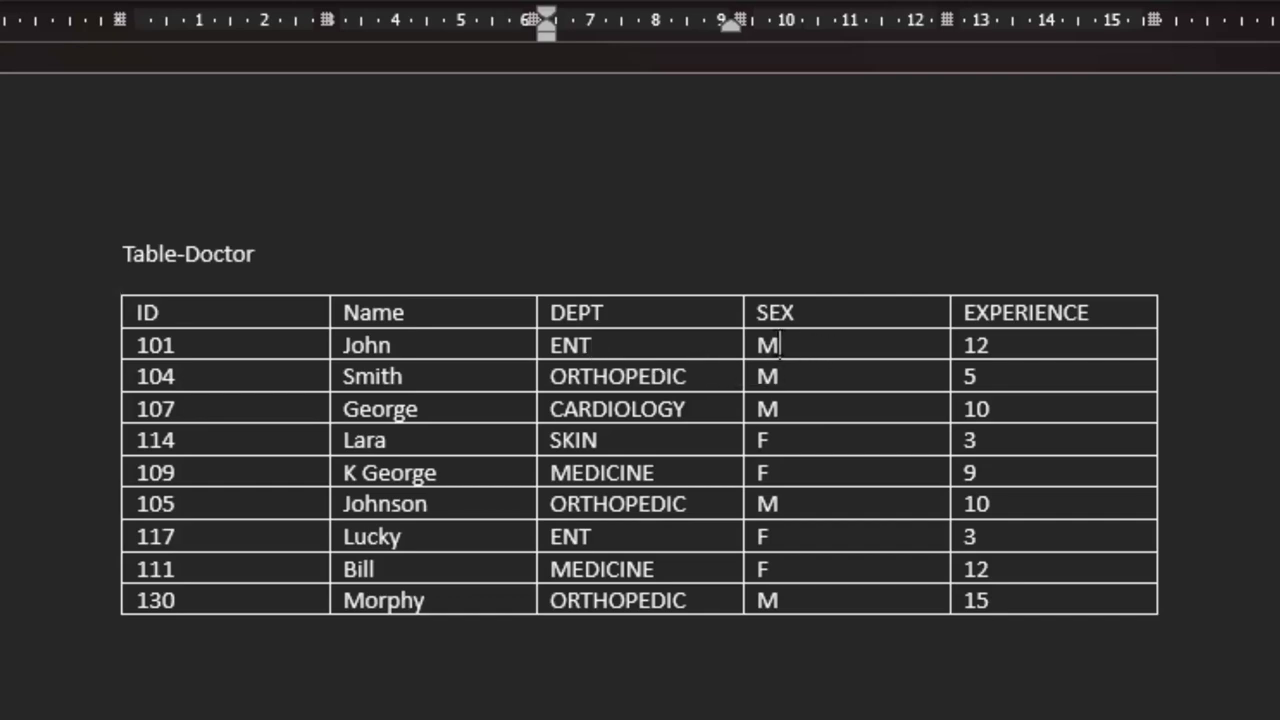
pyautogui.doubleClick(774, 345)
pyautogui.click(785, 345)
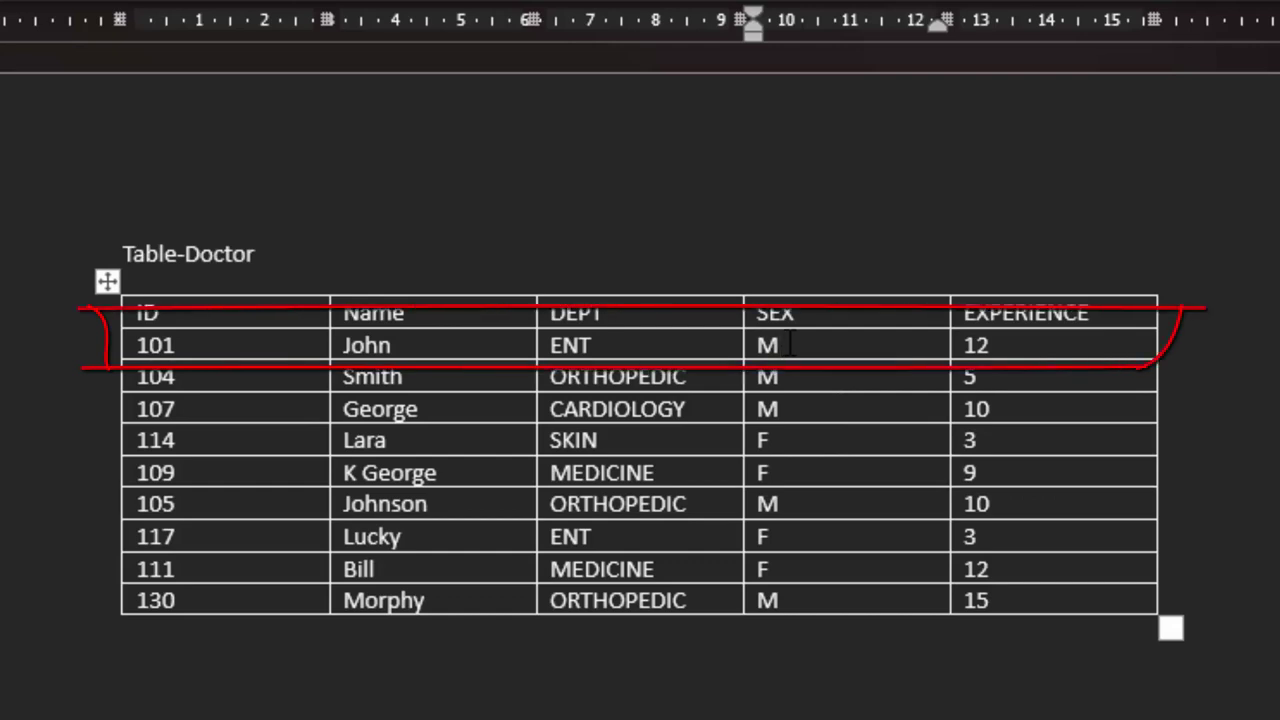
pyautogui.moveTo(788, 345); pyautogui.dragTo(736, 348)
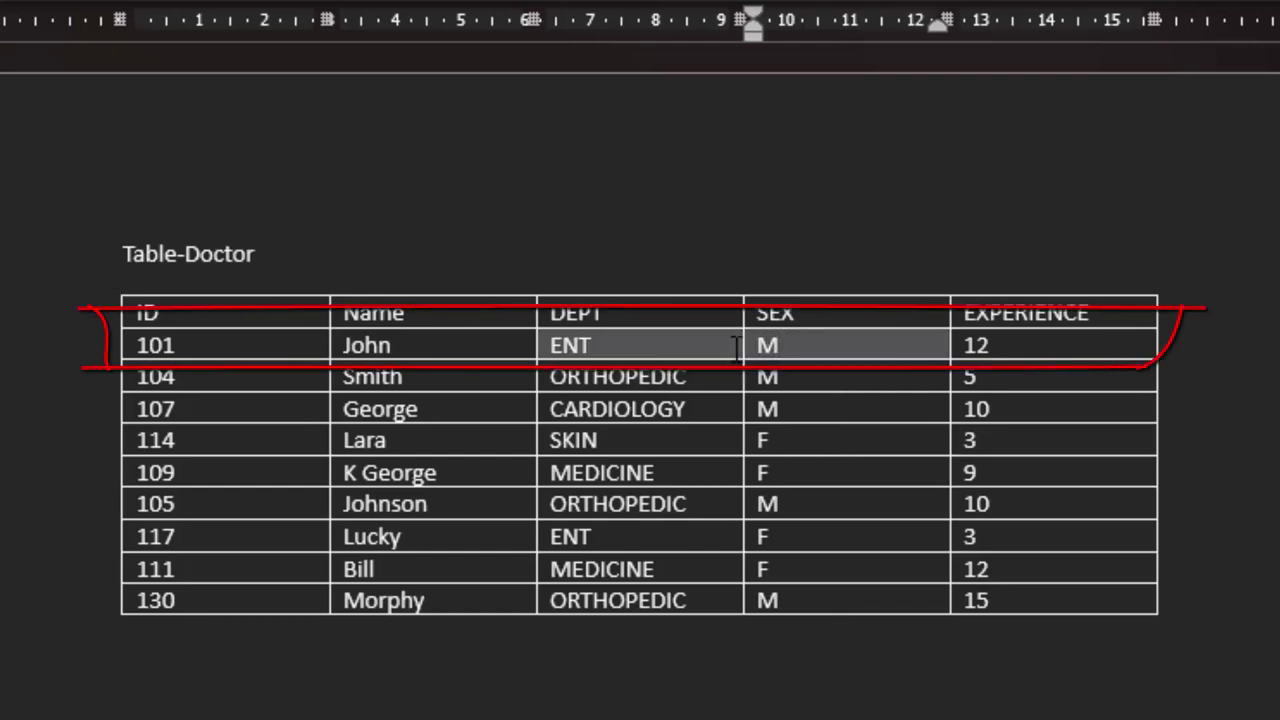
pyautogui.click(1008, 345)
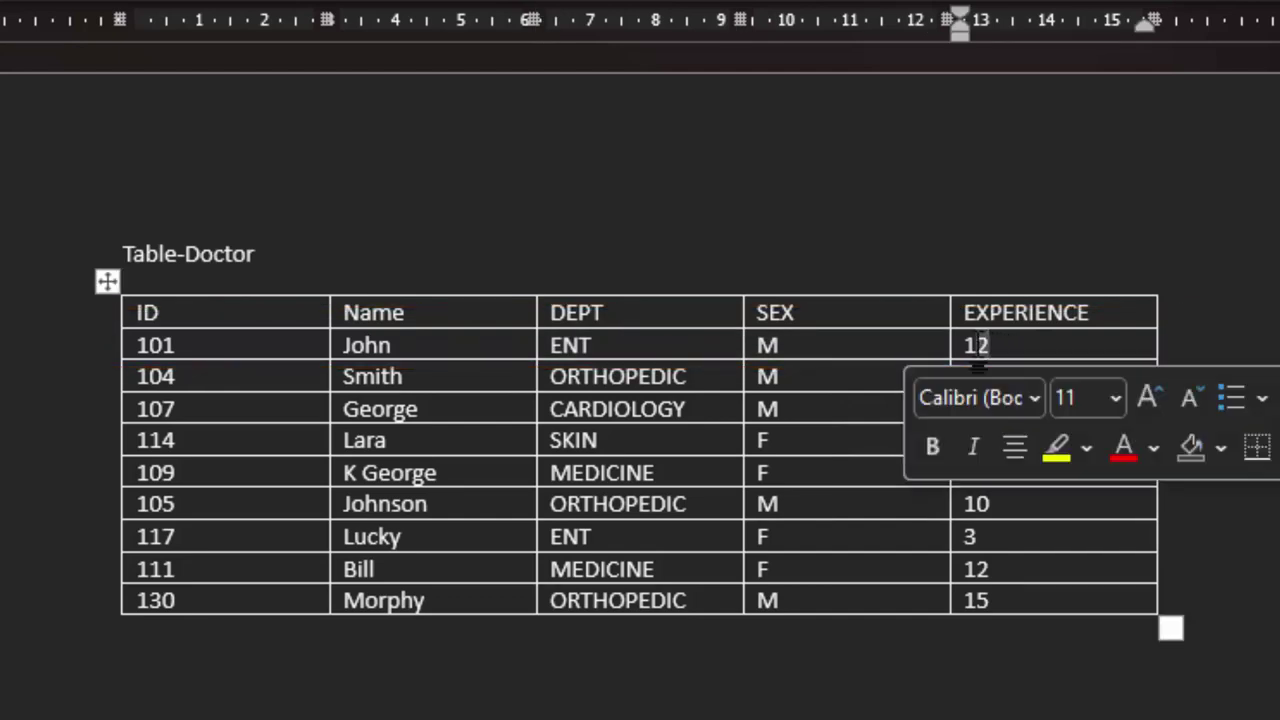
pyautogui.press('Up')
pyautogui.press('Up')
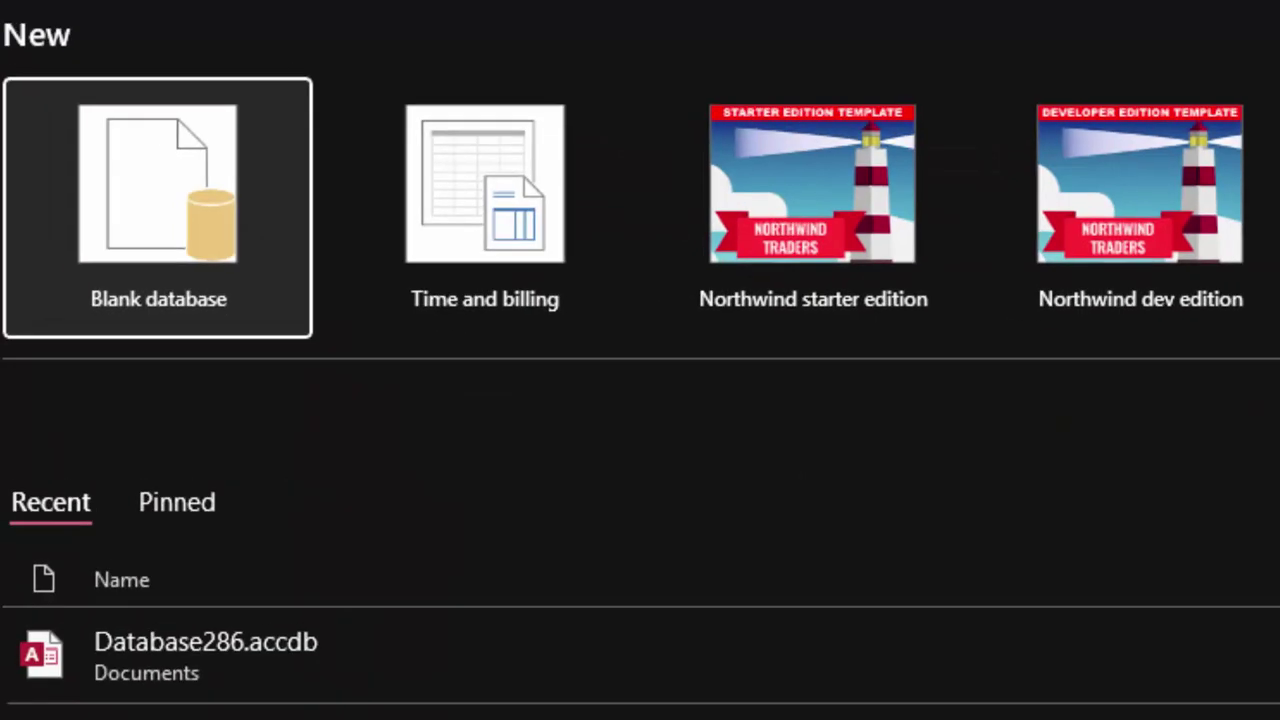
# - Create the blank database Database287 and close its default Table1
pyautogui.click(517, 393)
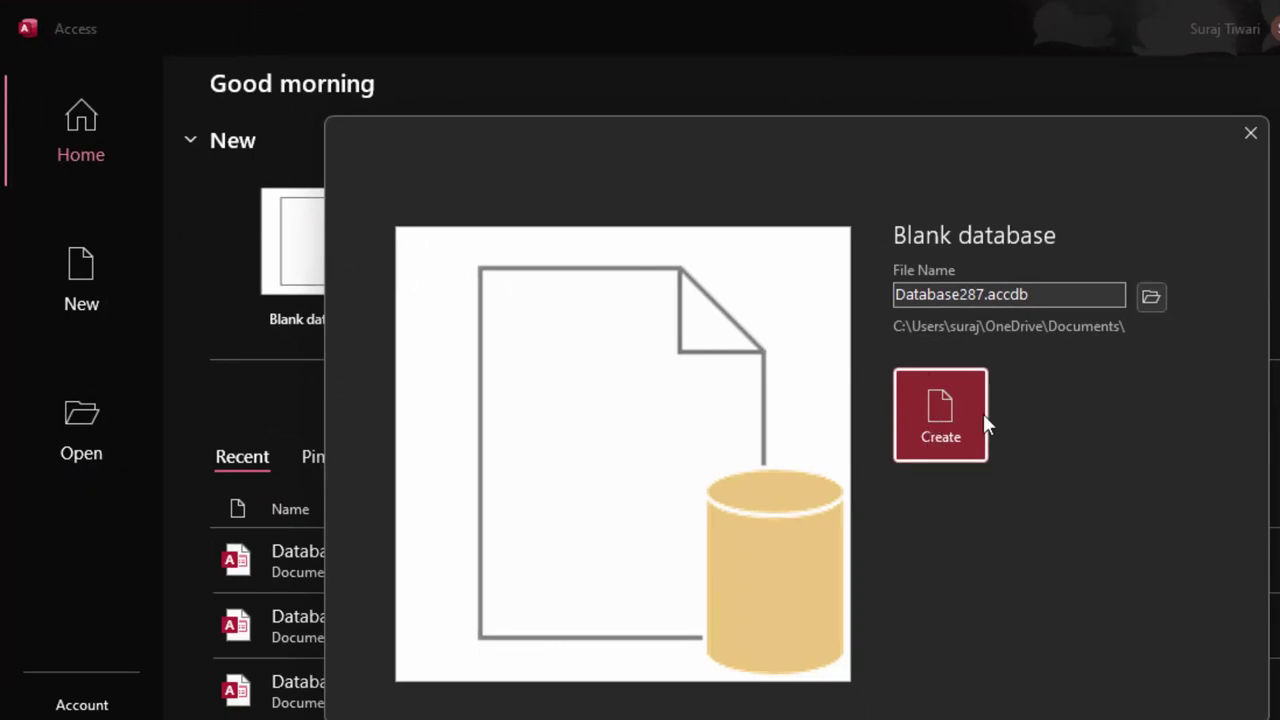
pyautogui.click(938, 402)
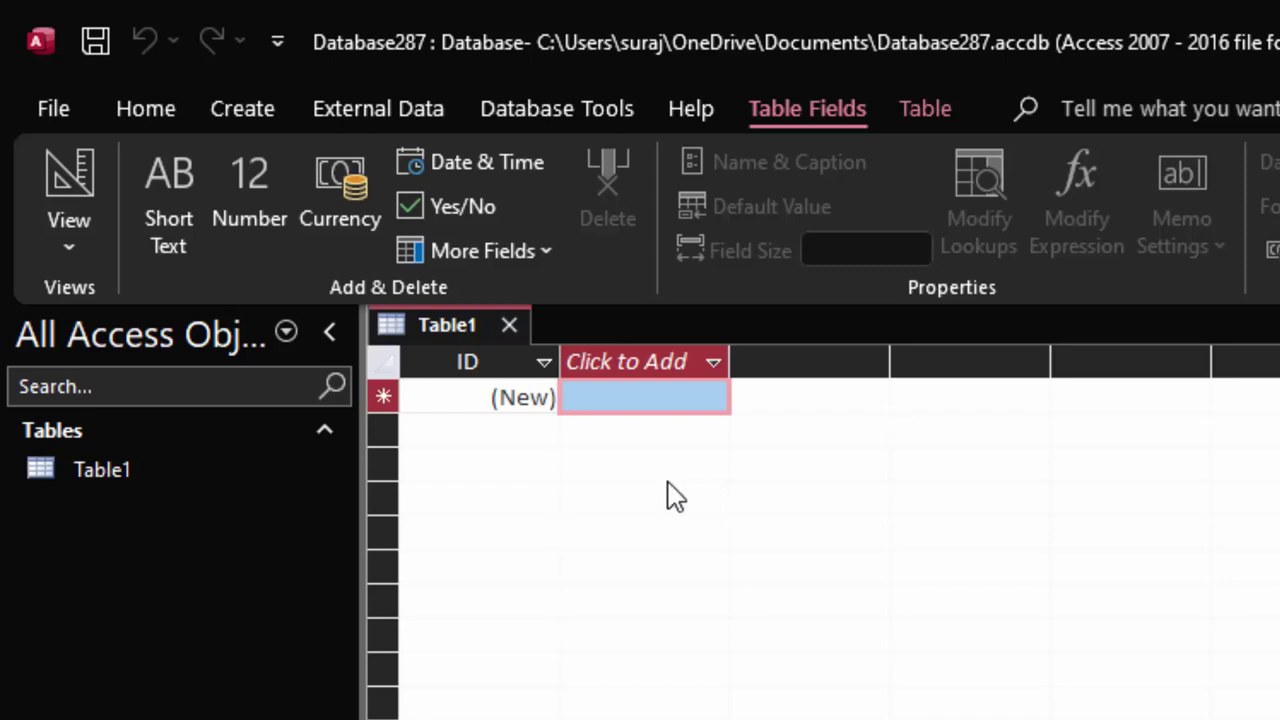
pyautogui.click(511, 325)
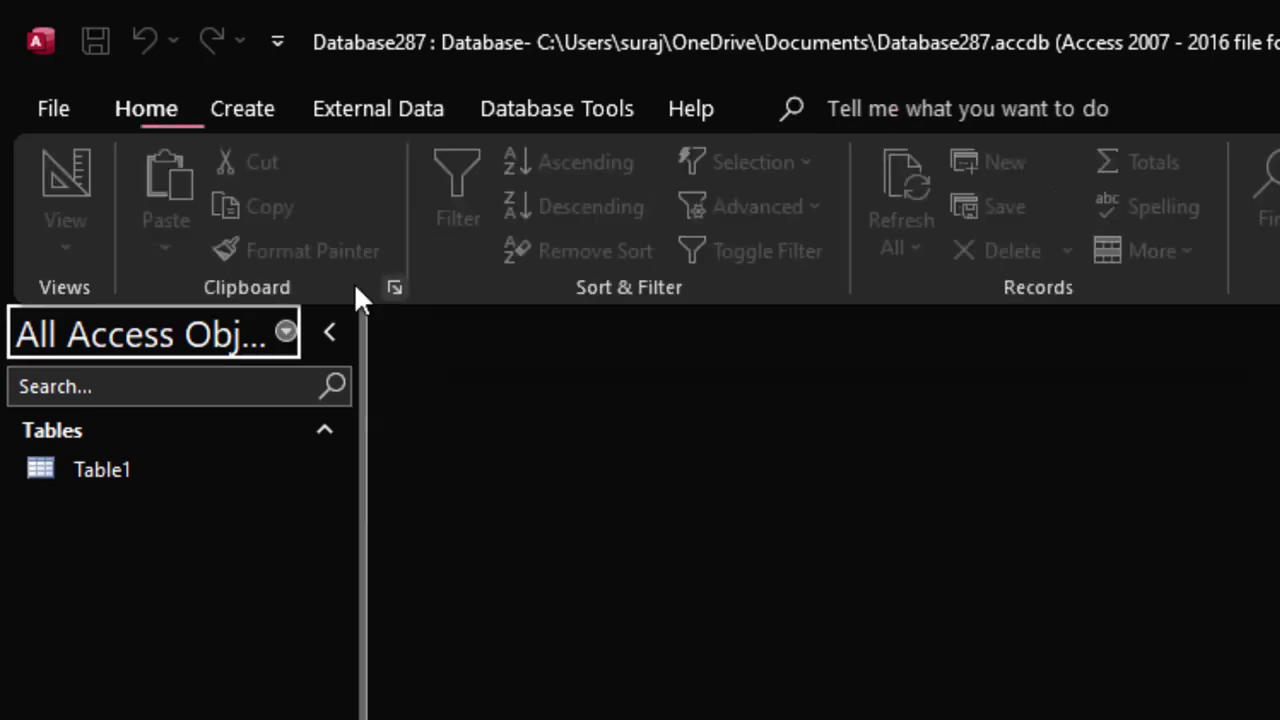
pyautogui.click(212, 110)
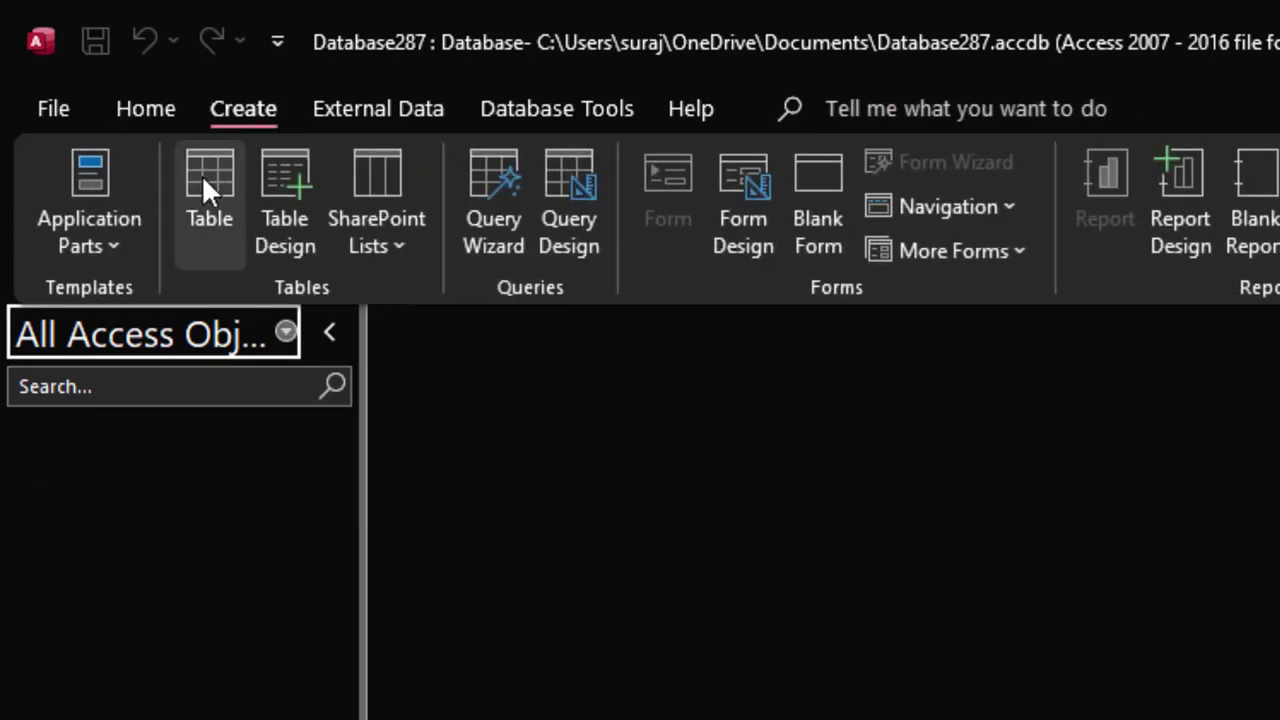
# - Start a new query in SQL view and delete its default SELECT; text
pyautogui.click(550, 185)
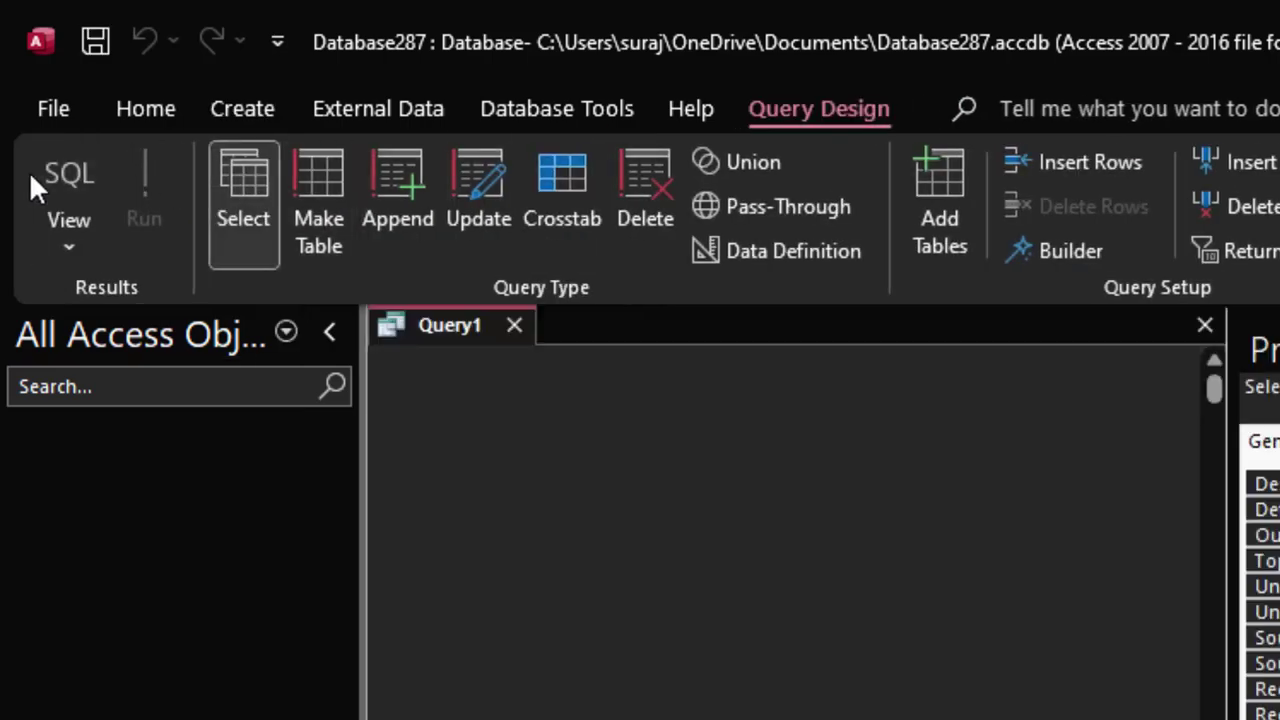
pyautogui.click(55, 159)
pyautogui.moveTo(438, 360); pyautogui.dragTo(372, 360)
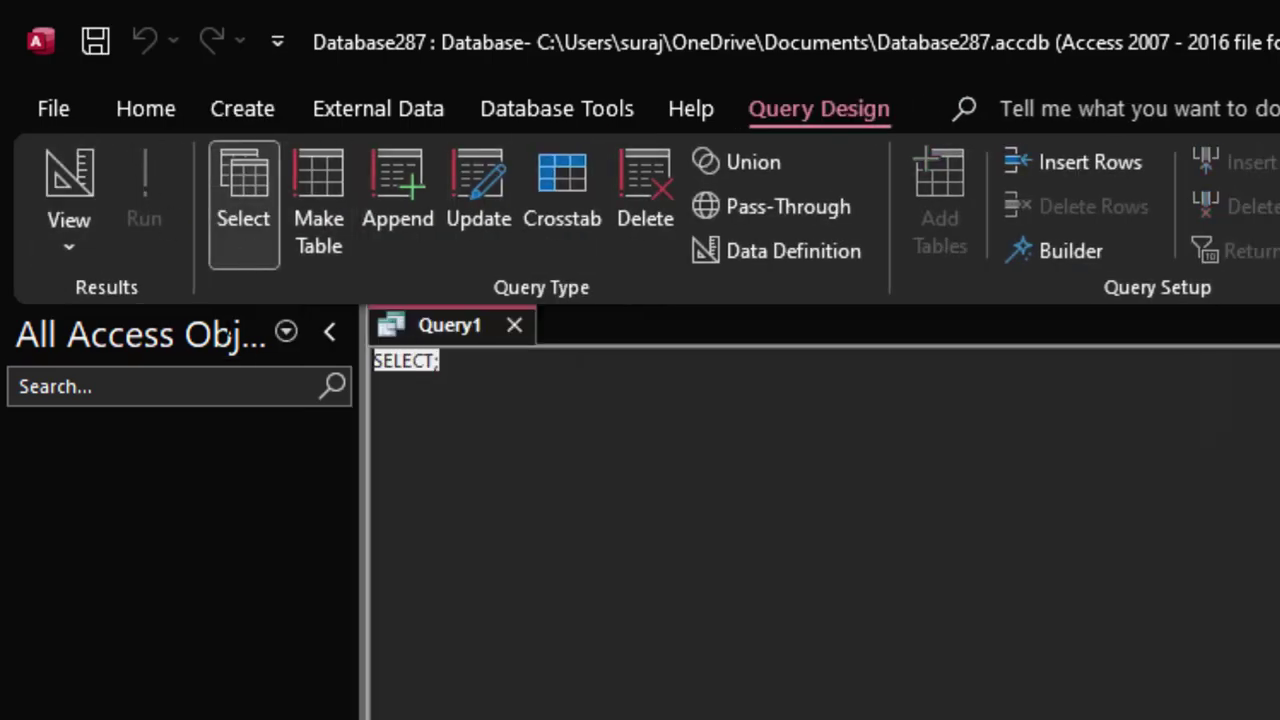
pyautogui.press('Delete')
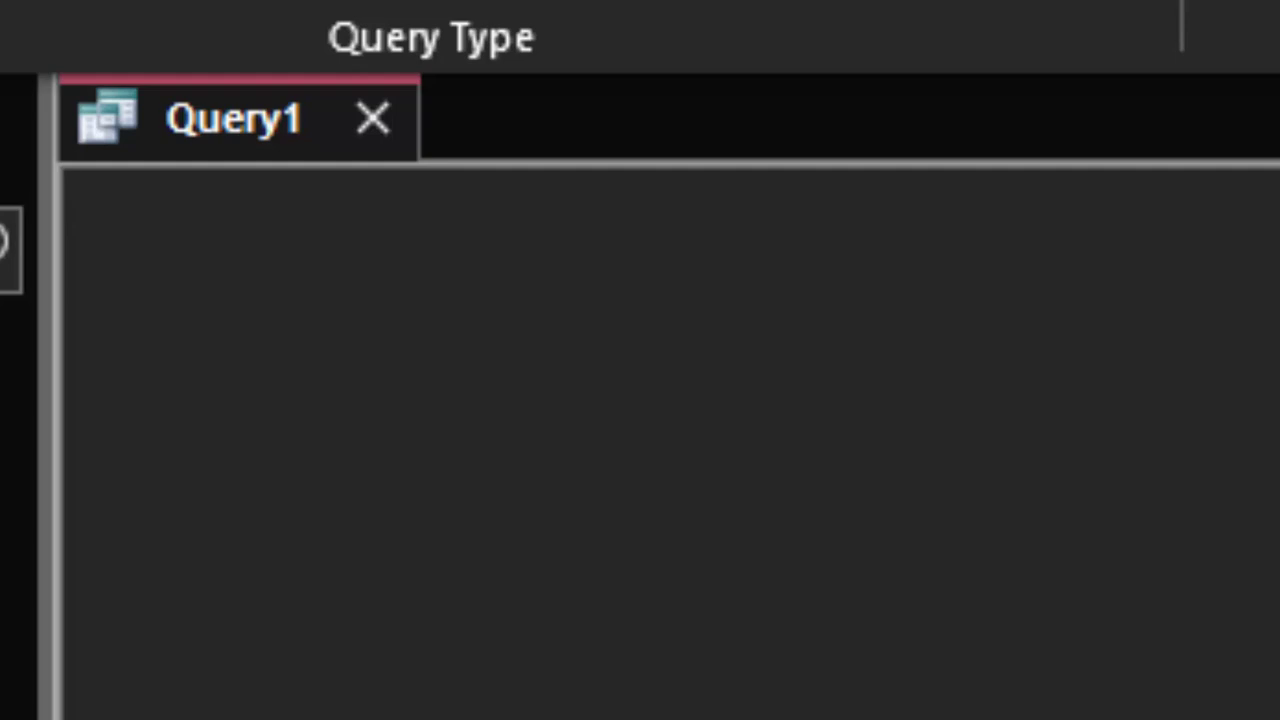
# - Type 'create table DOCTOR(' as the query's opening text
pyautogui.write('create ta')
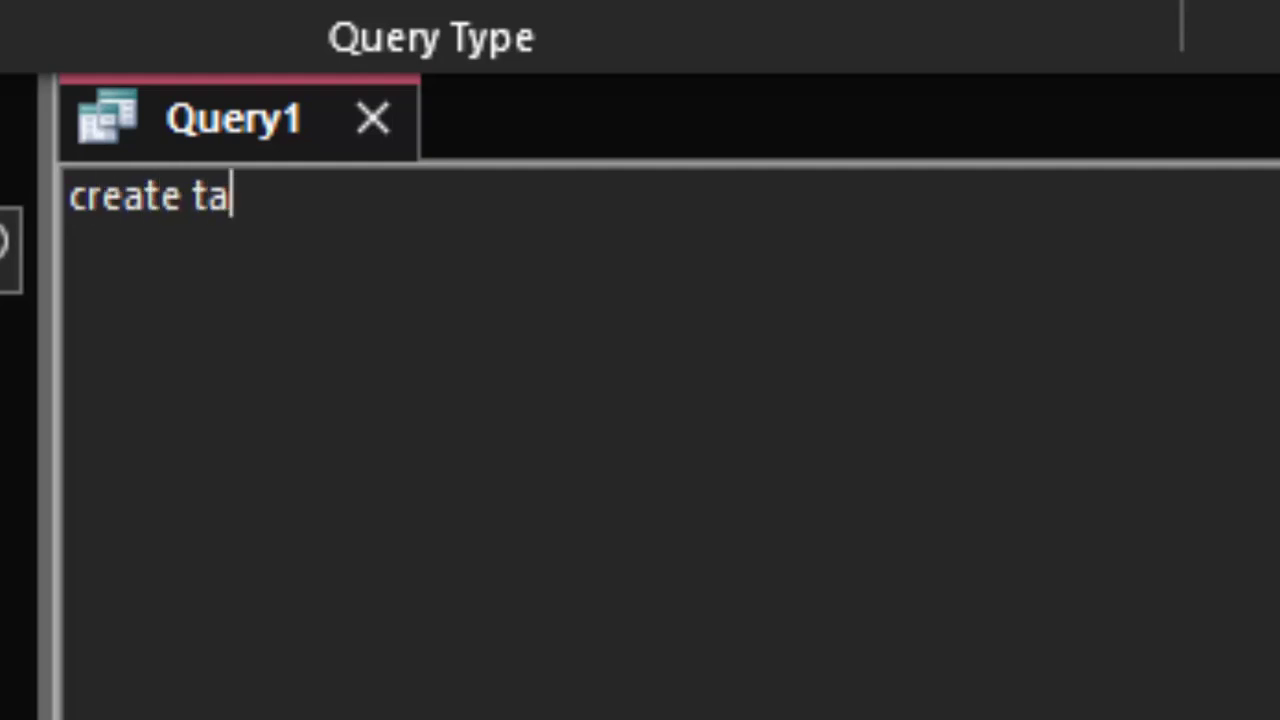
pyautogui.write('ble')
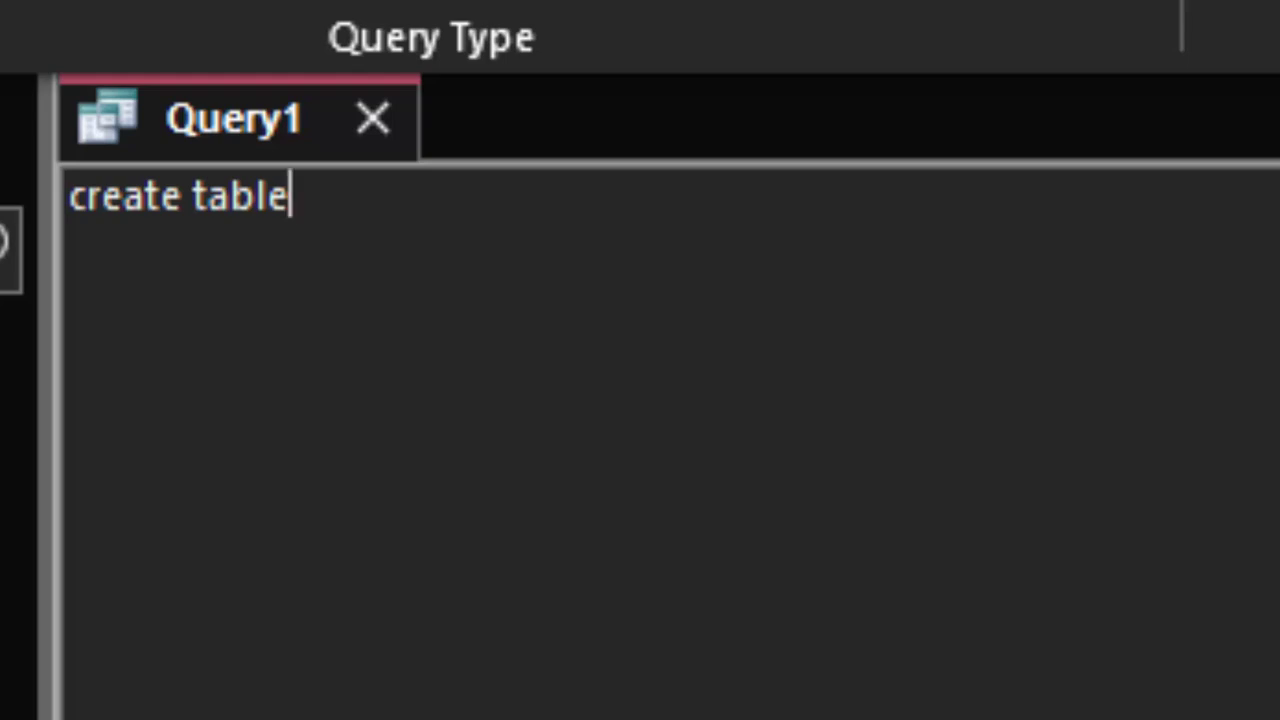
pyautogui.write(' Do')
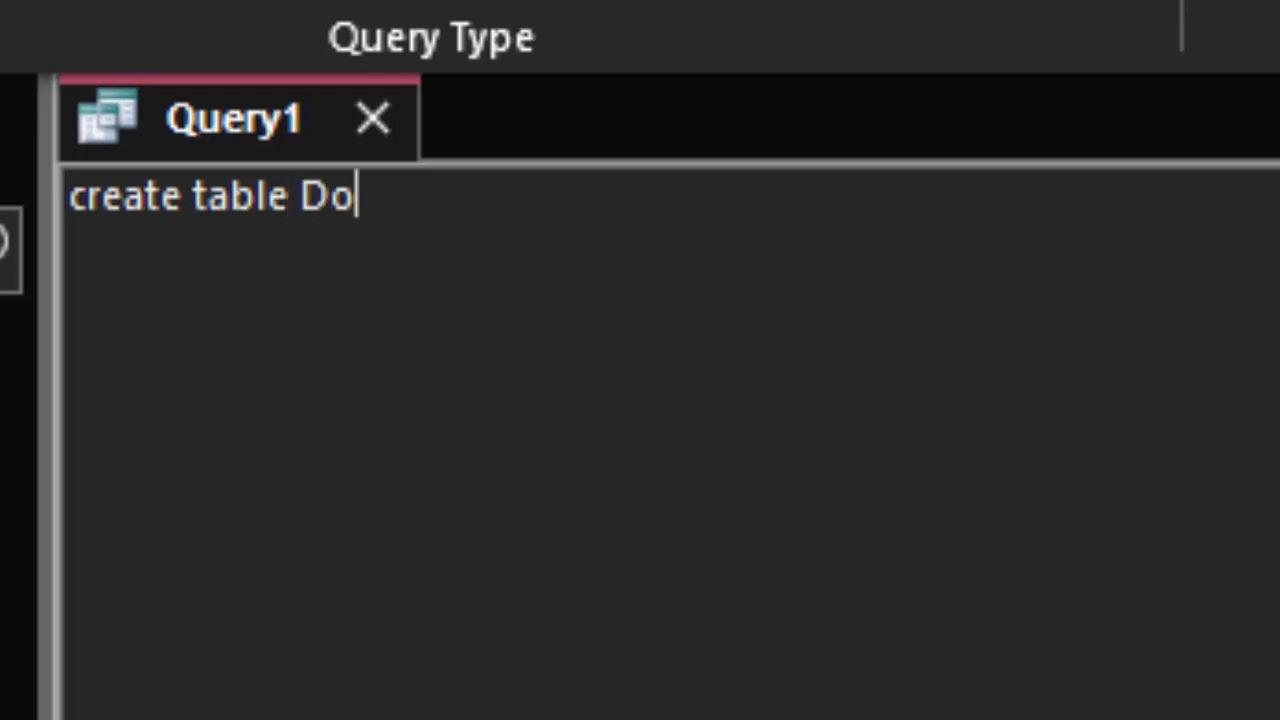
pyautogui.press('BackSpace')
pyautogui.write('OCT')
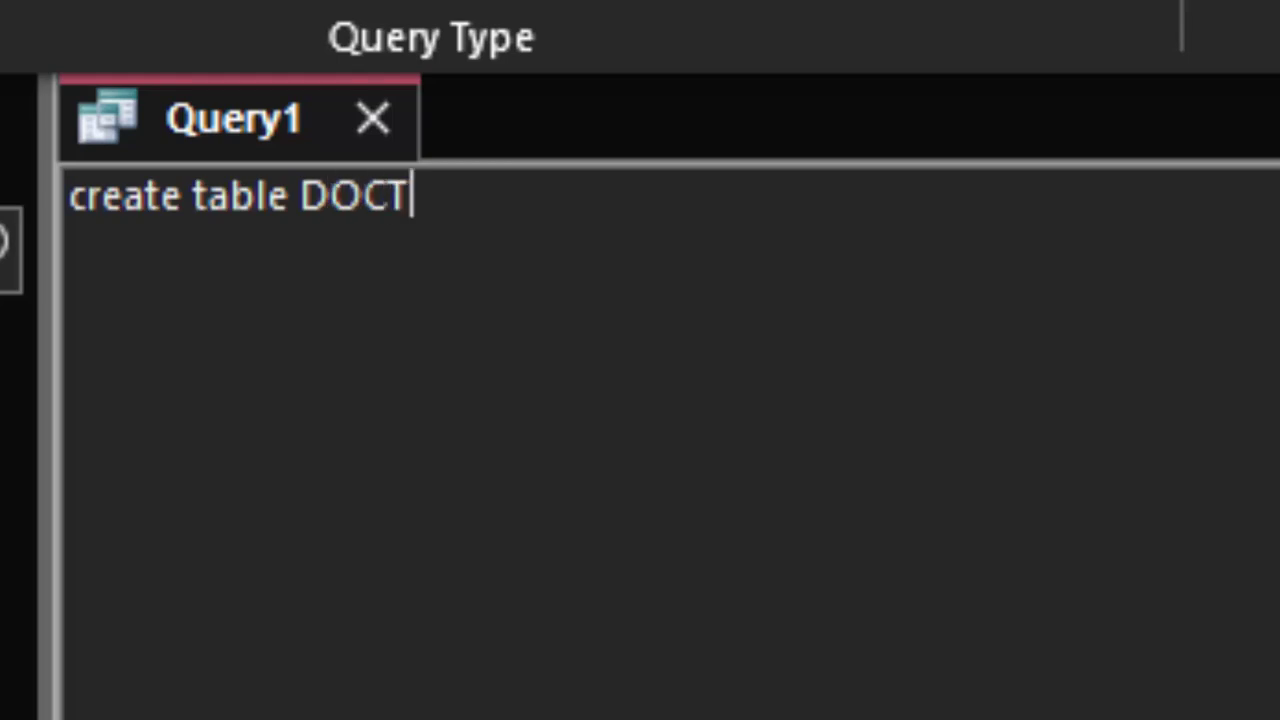
pyautogui.write('OR')
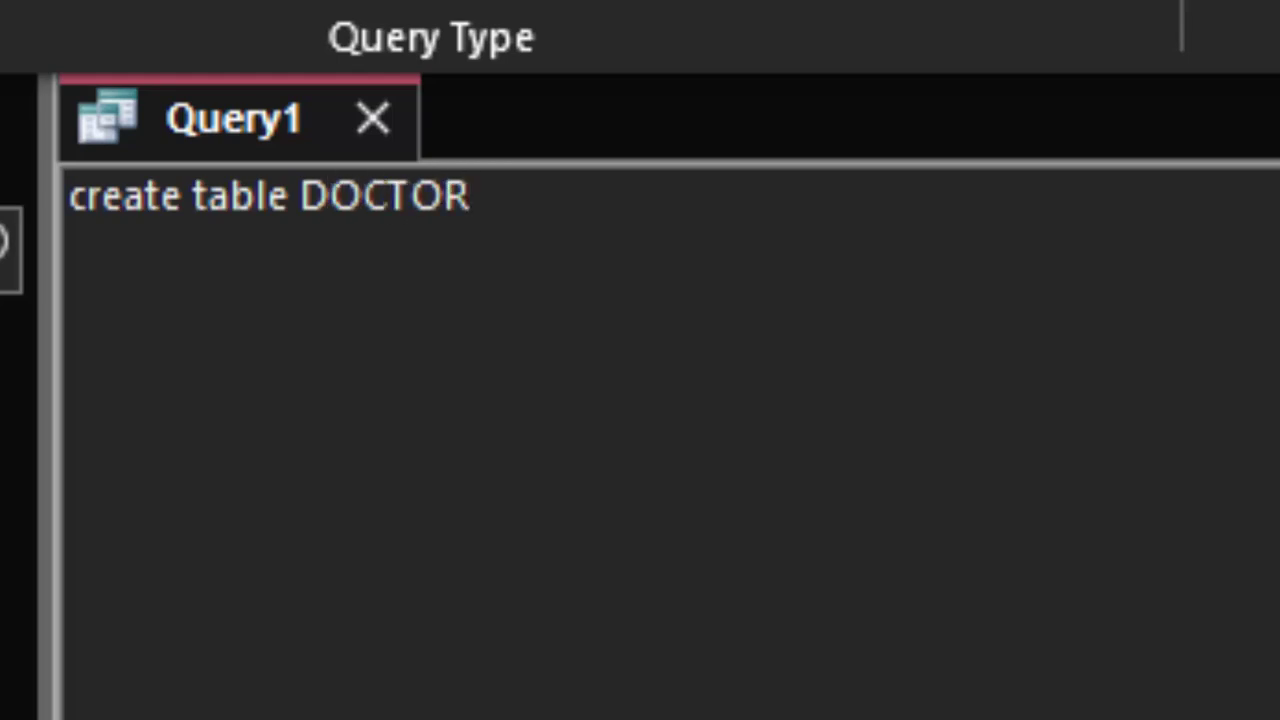
pyautogui.write('(')
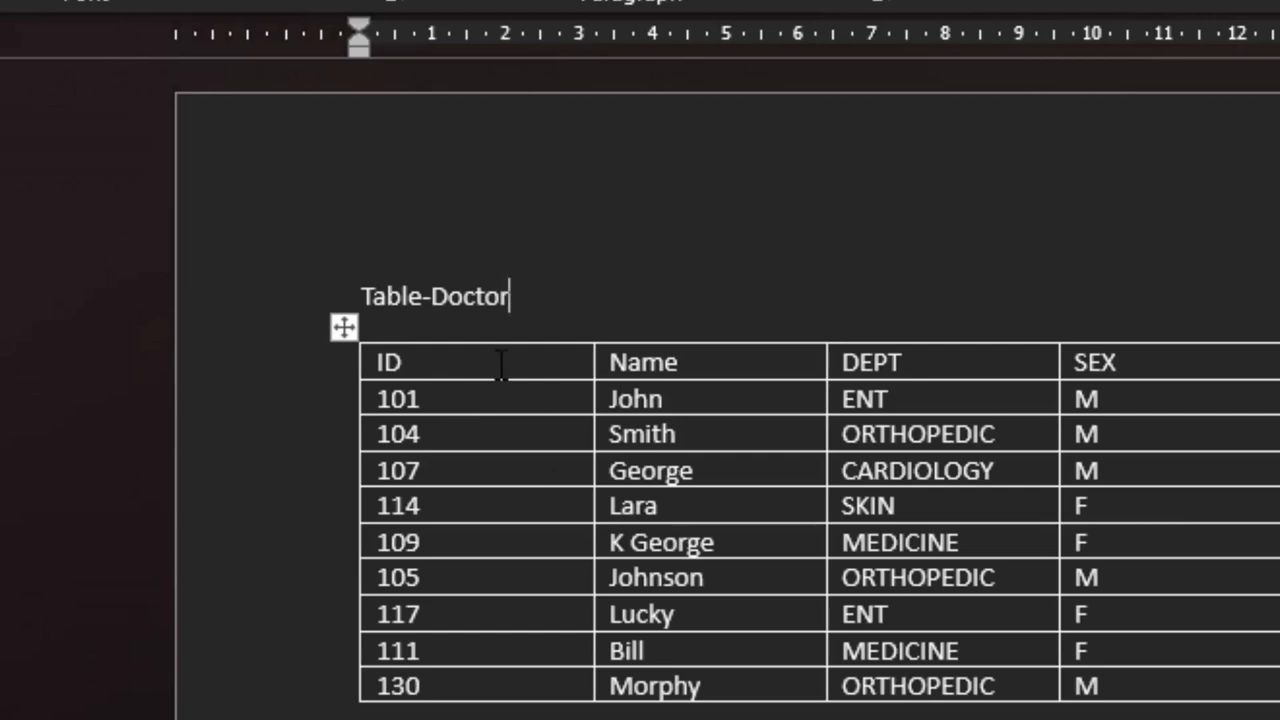
# - Select the ID header in the Word table and make the table rows taller
pyautogui.doubleClick(400, 362)
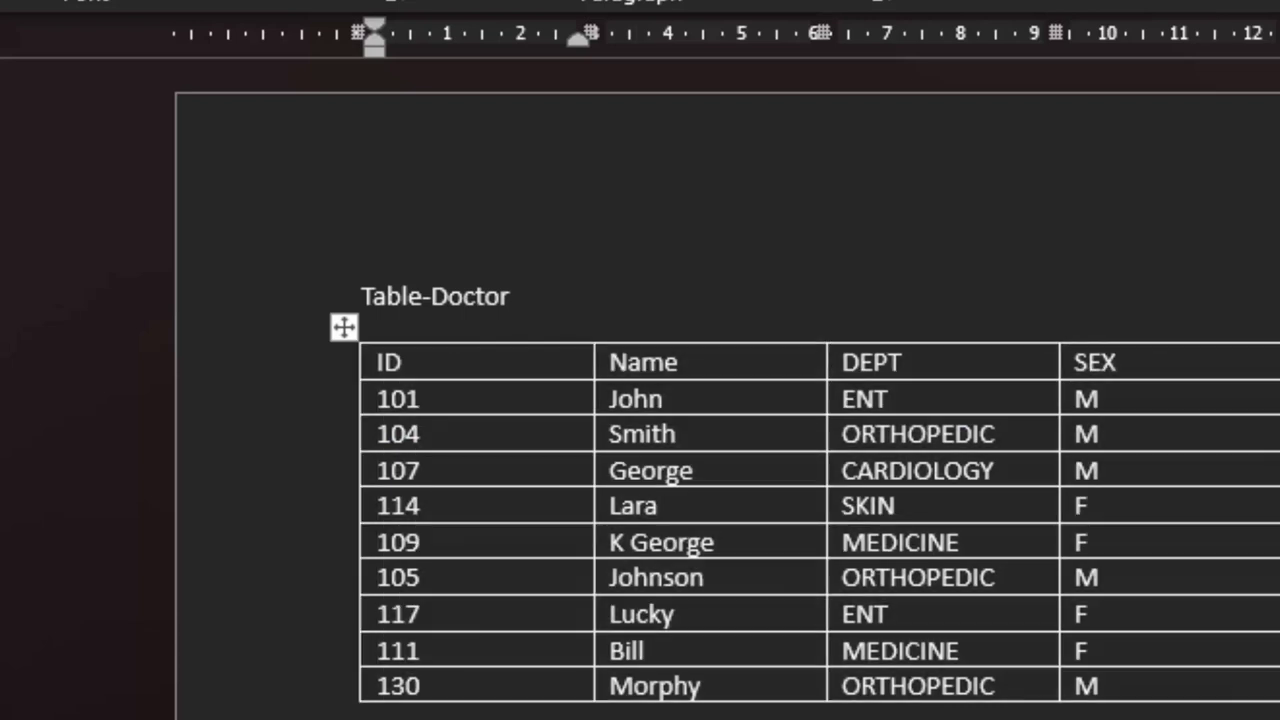
pyautogui.press('Return')
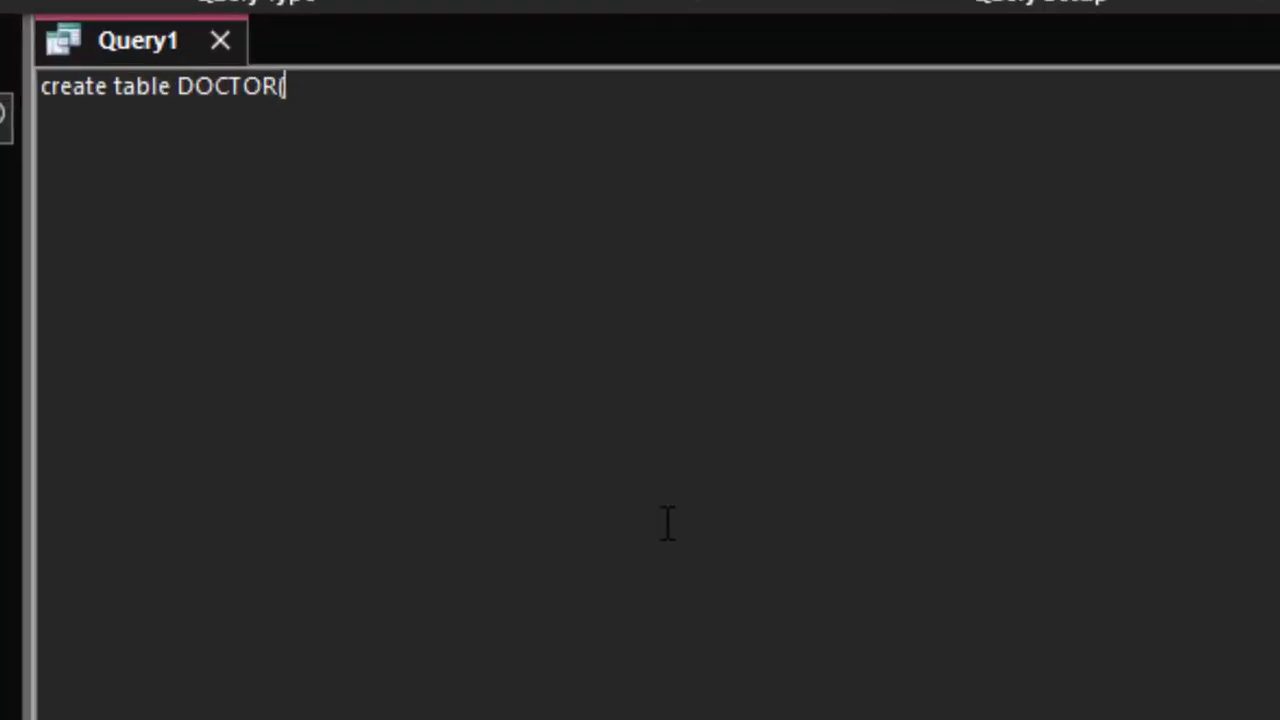
# - Type 'ID int' as the first column definition after 'create table DOCTOR('
pyautogui.write('ID')
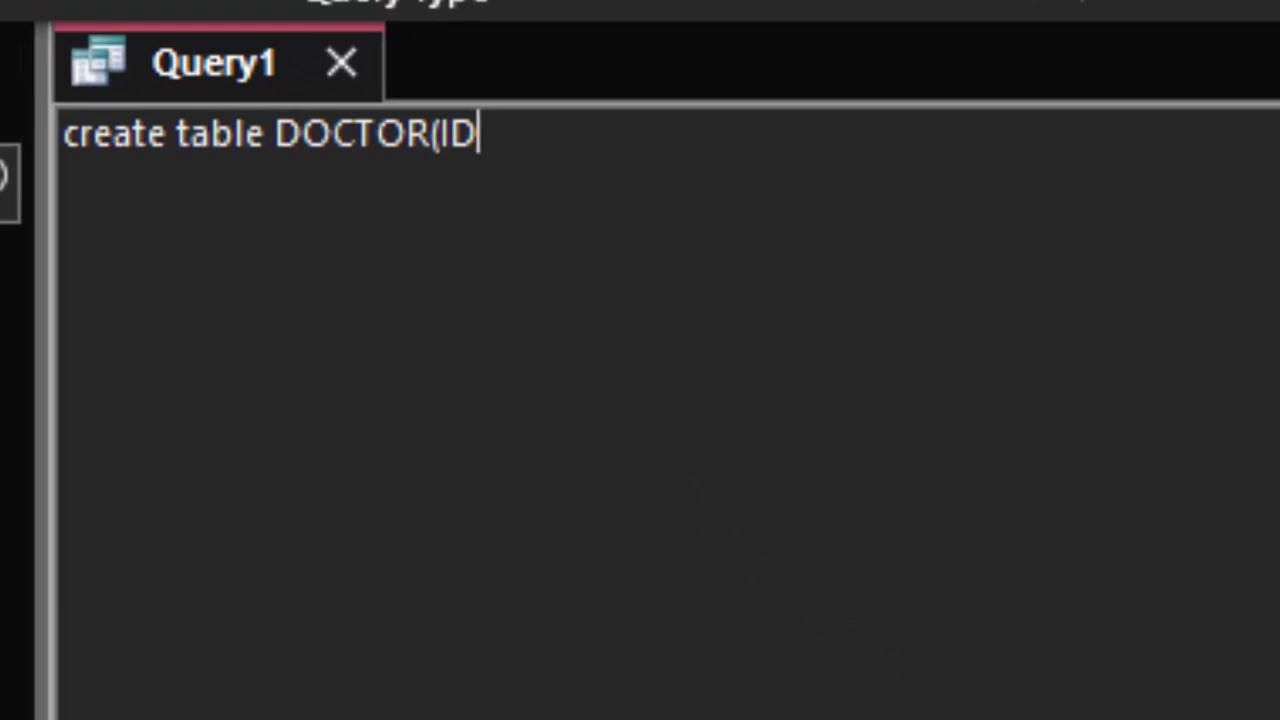
pyautogui.write(' in')
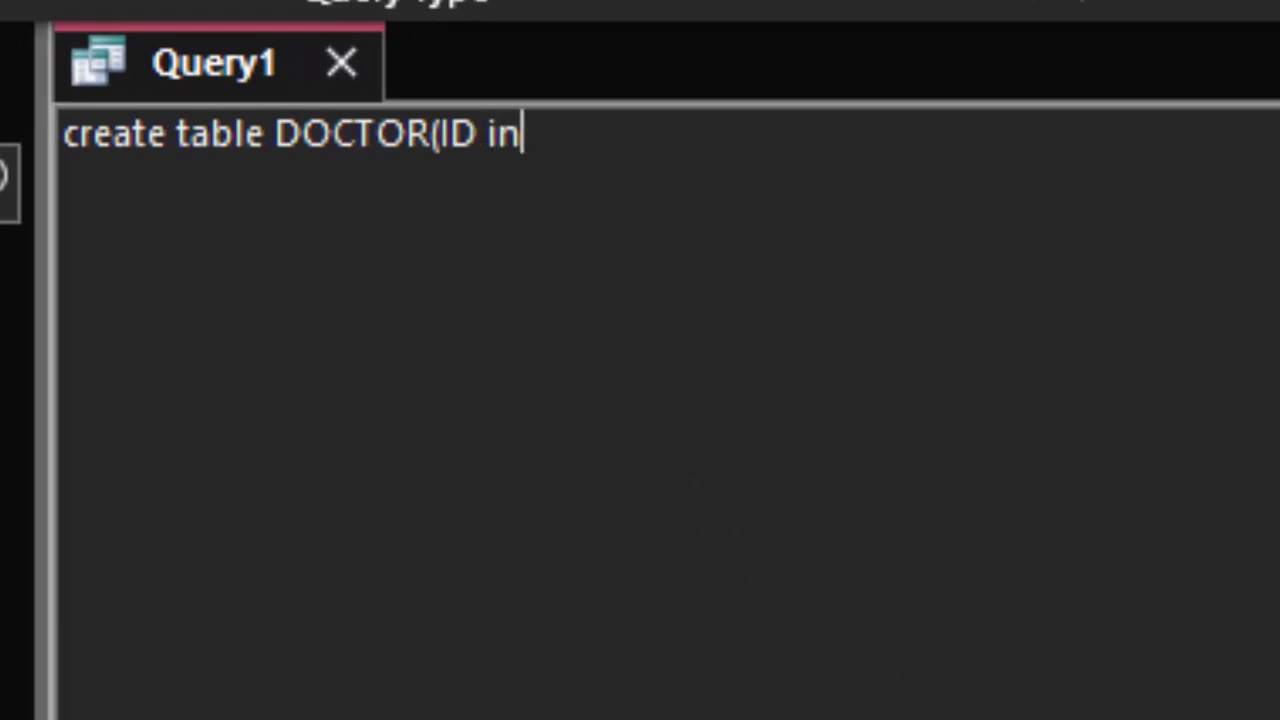
pyautogui.write('t')
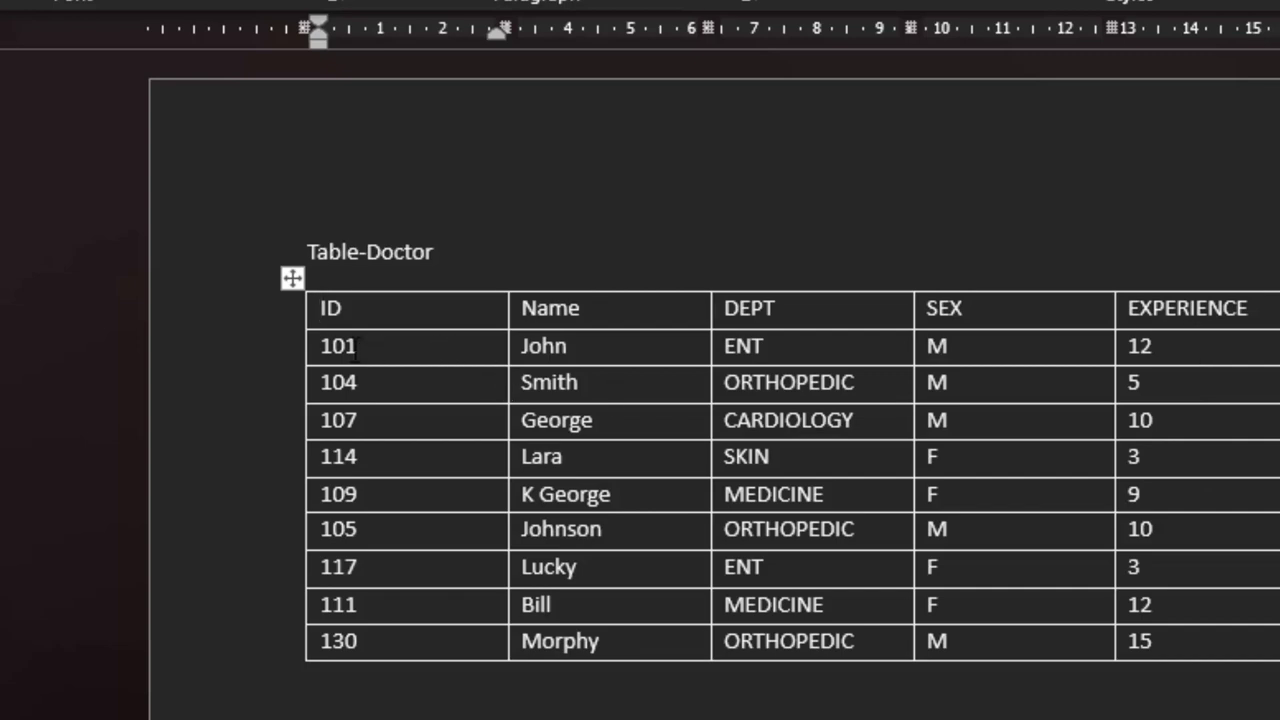
pyautogui.moveTo(354, 347); pyautogui.dragTo(321, 350)
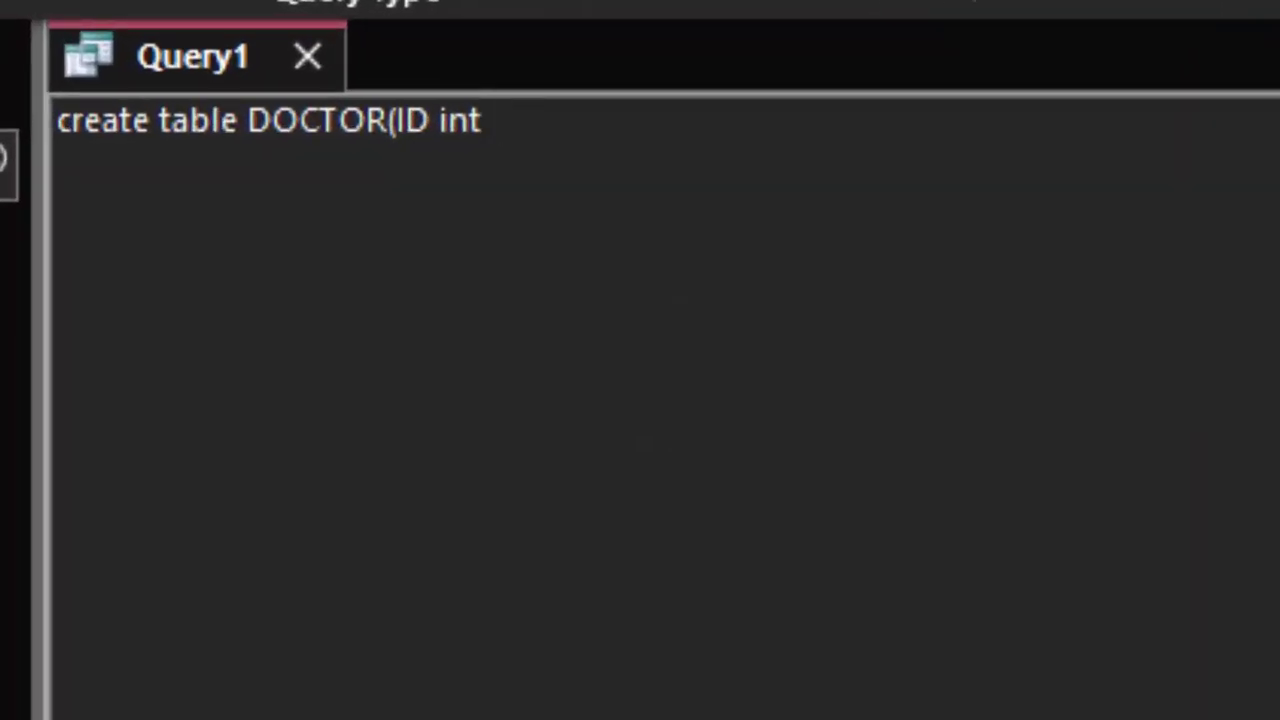
# - Add 'not null Primary key,' to ID and a Name varchar(20) column, fixing 'varechar'
pyautogui.write('not nu')
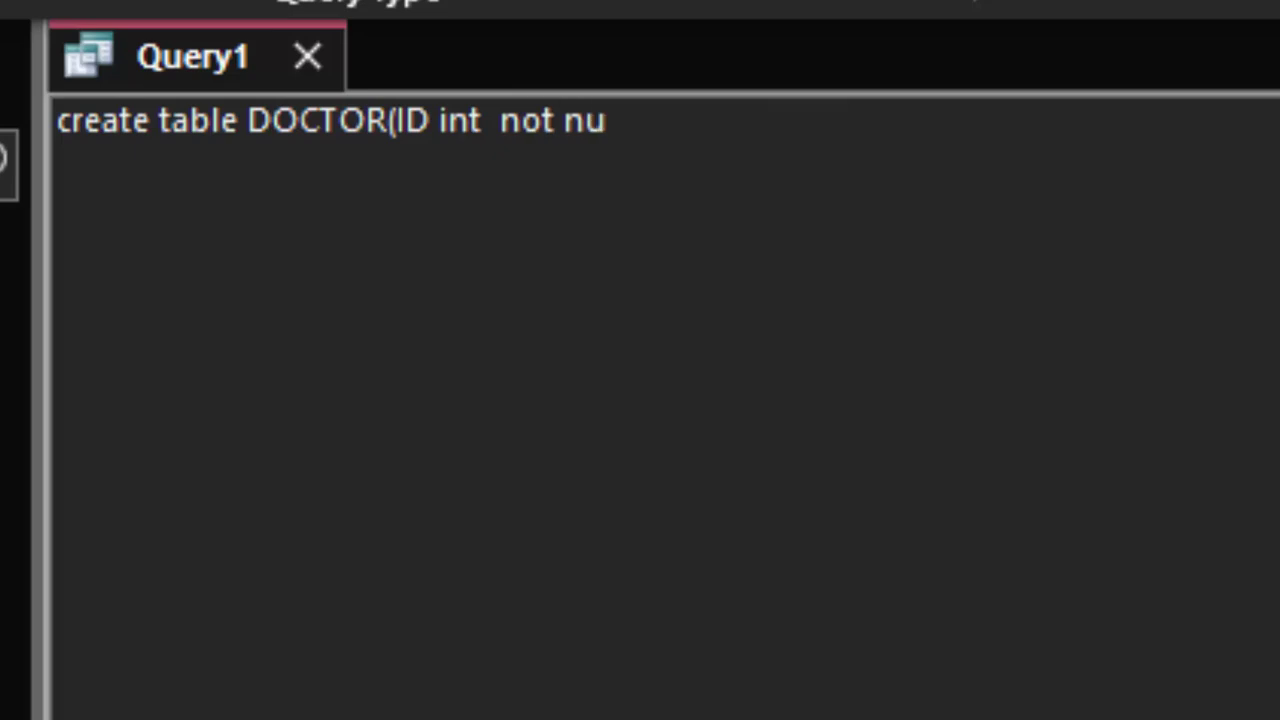
pyautogui.write('ll')
pyautogui.write(' Primar')
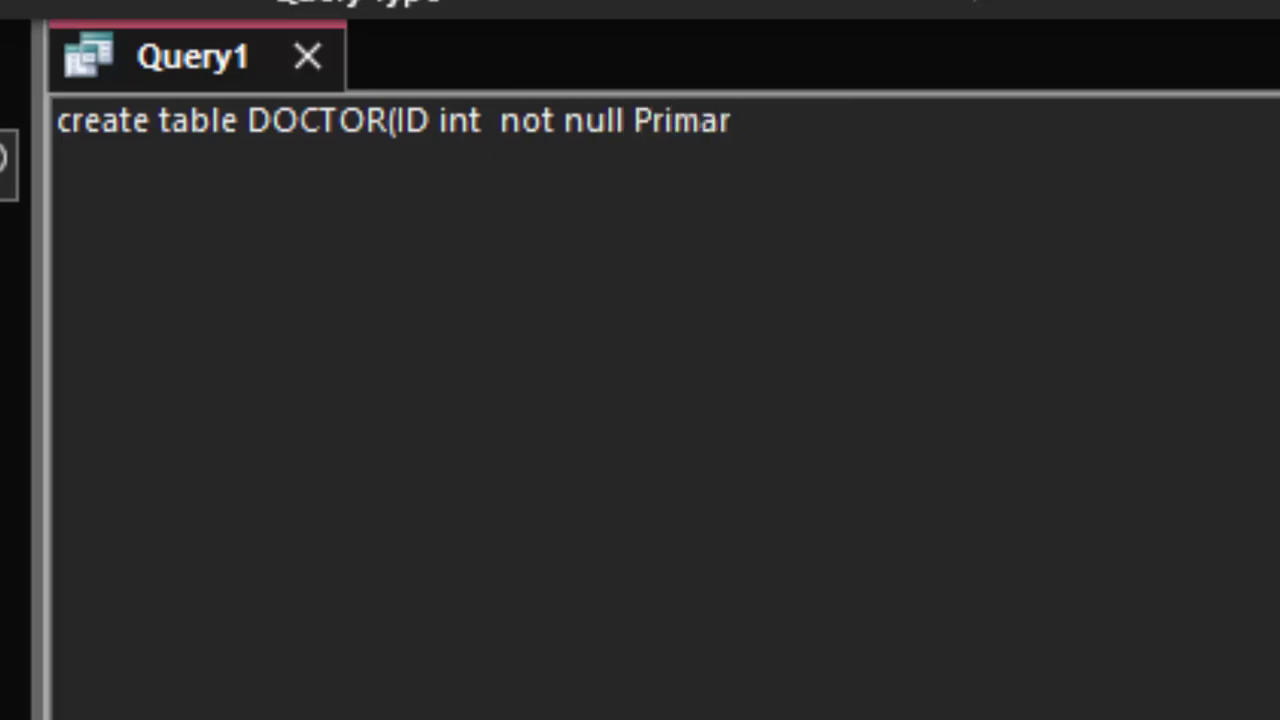
pyautogui.write('y key,')
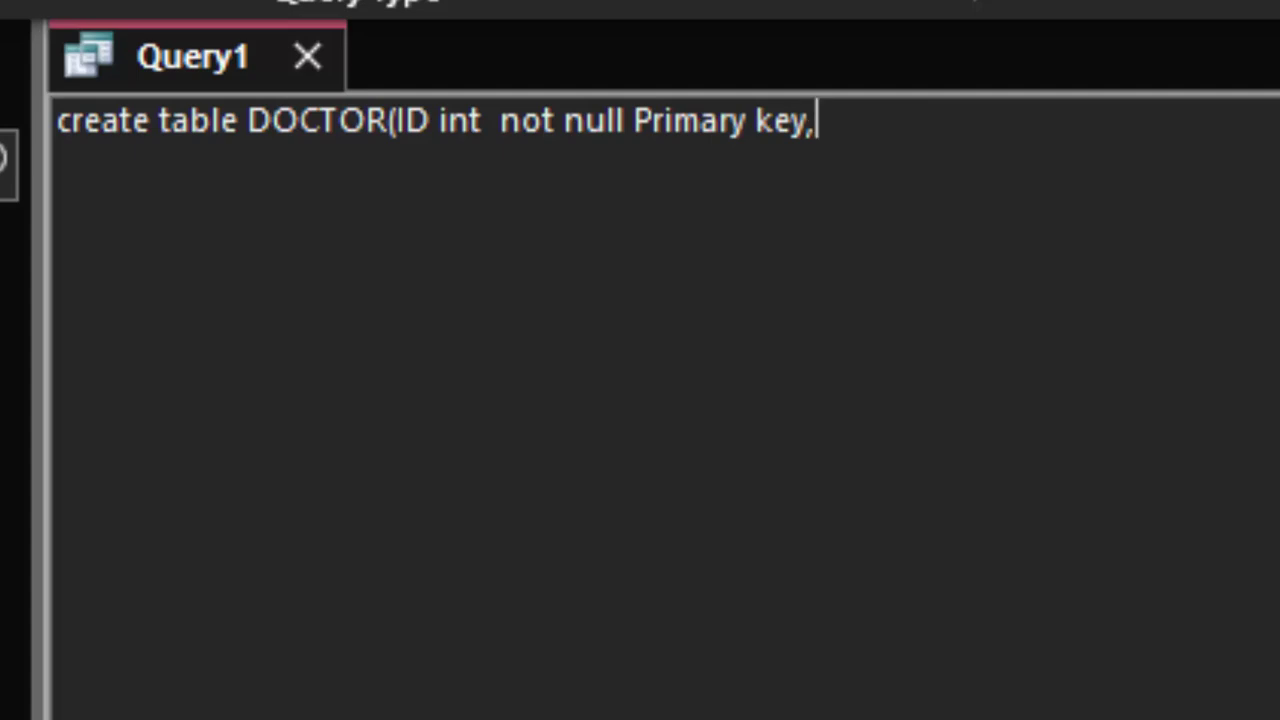
pyautogui.write('Name')
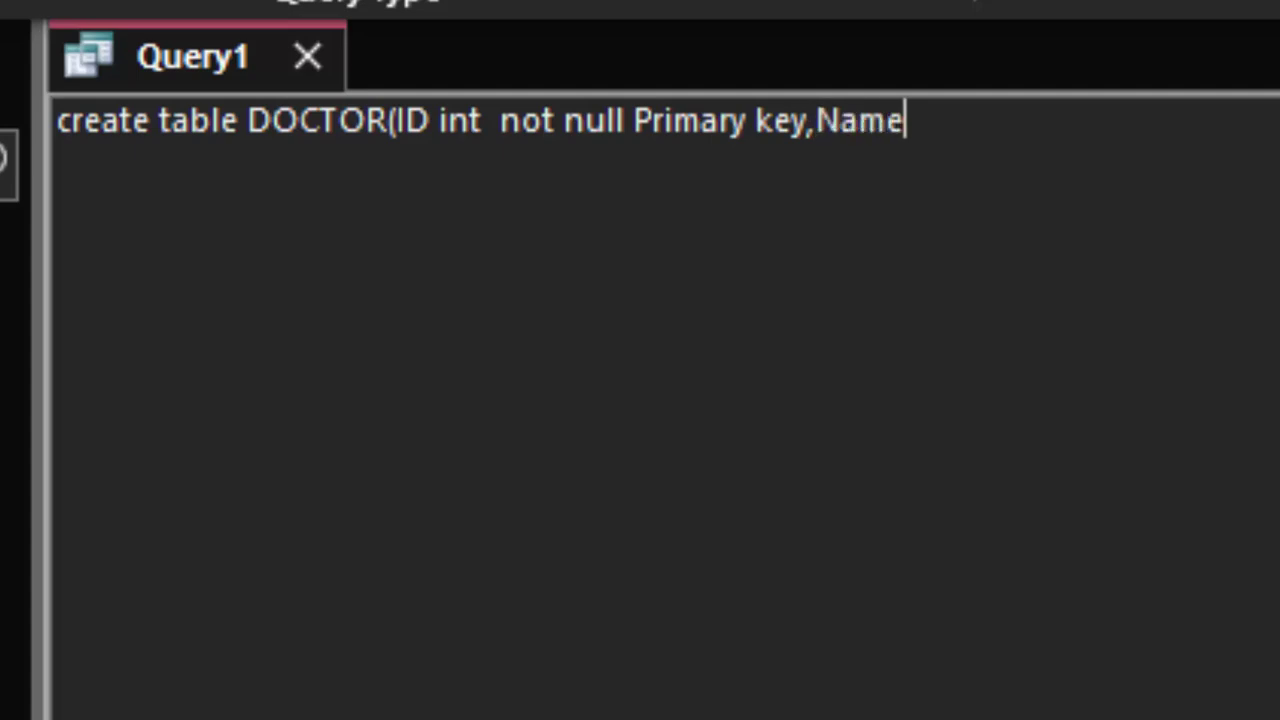
pyautogui.write(' var')
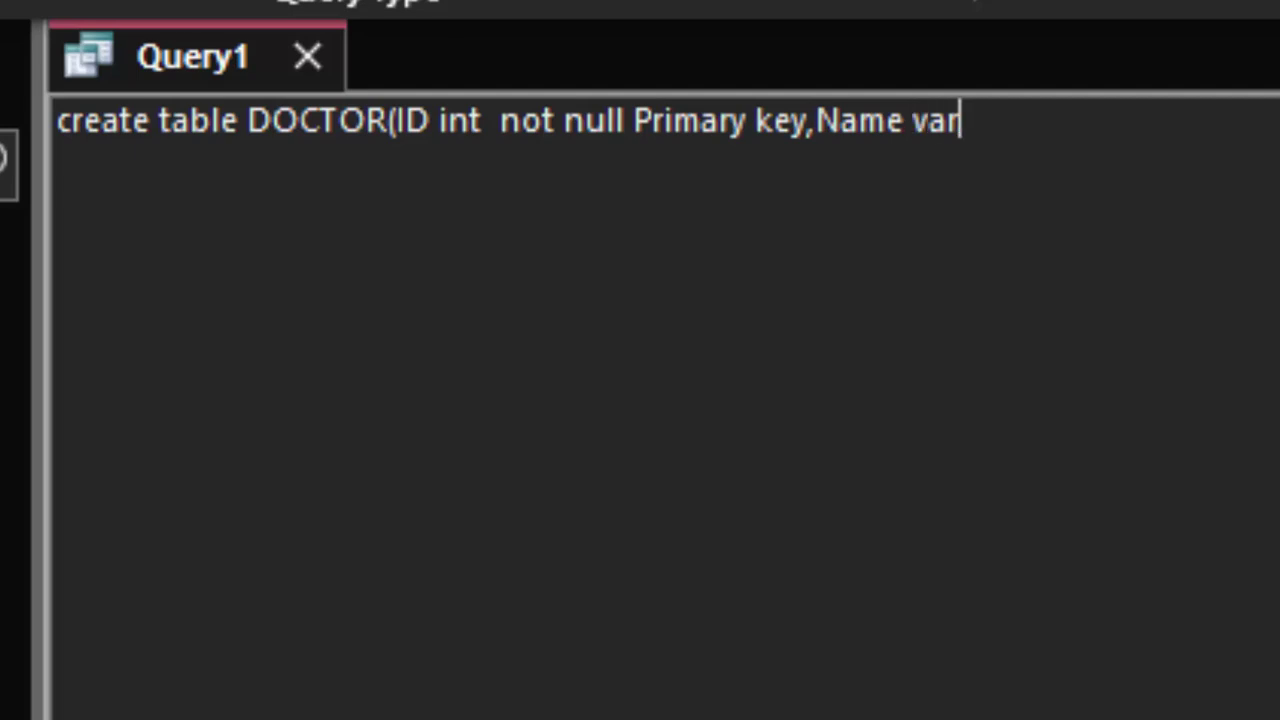
pyautogui.write('echar(')
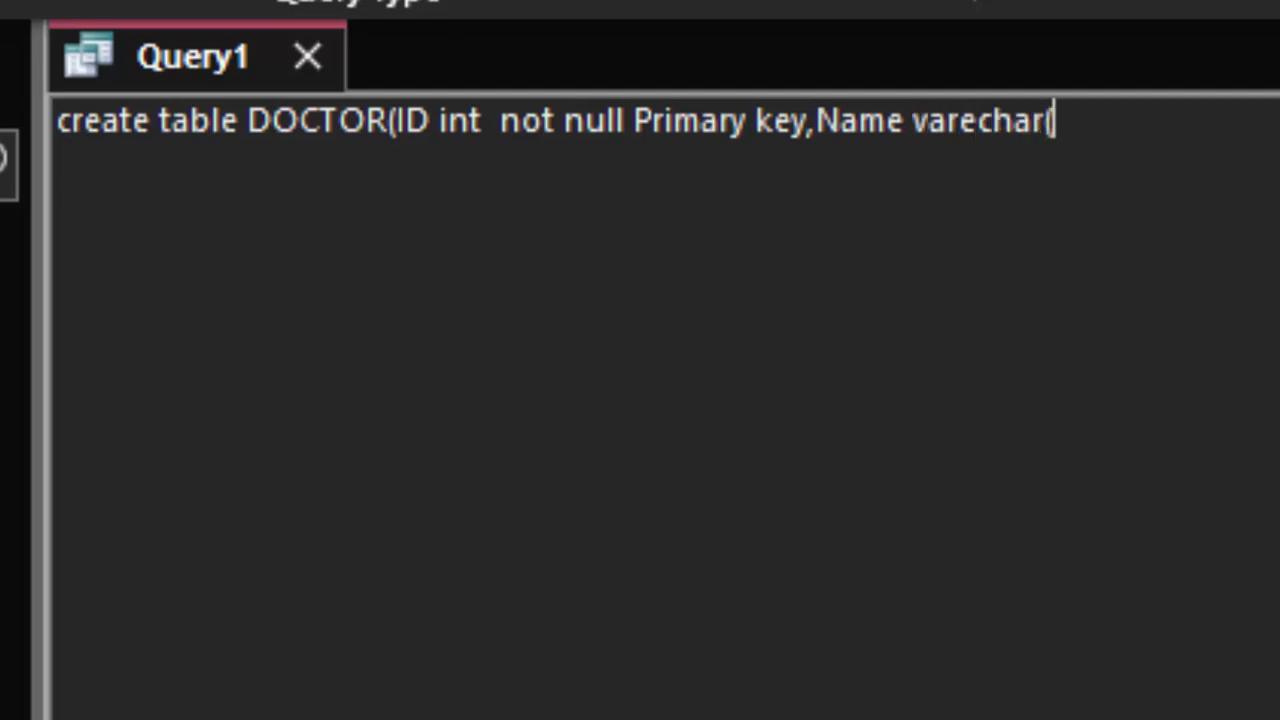
pyautogui.write('20),')
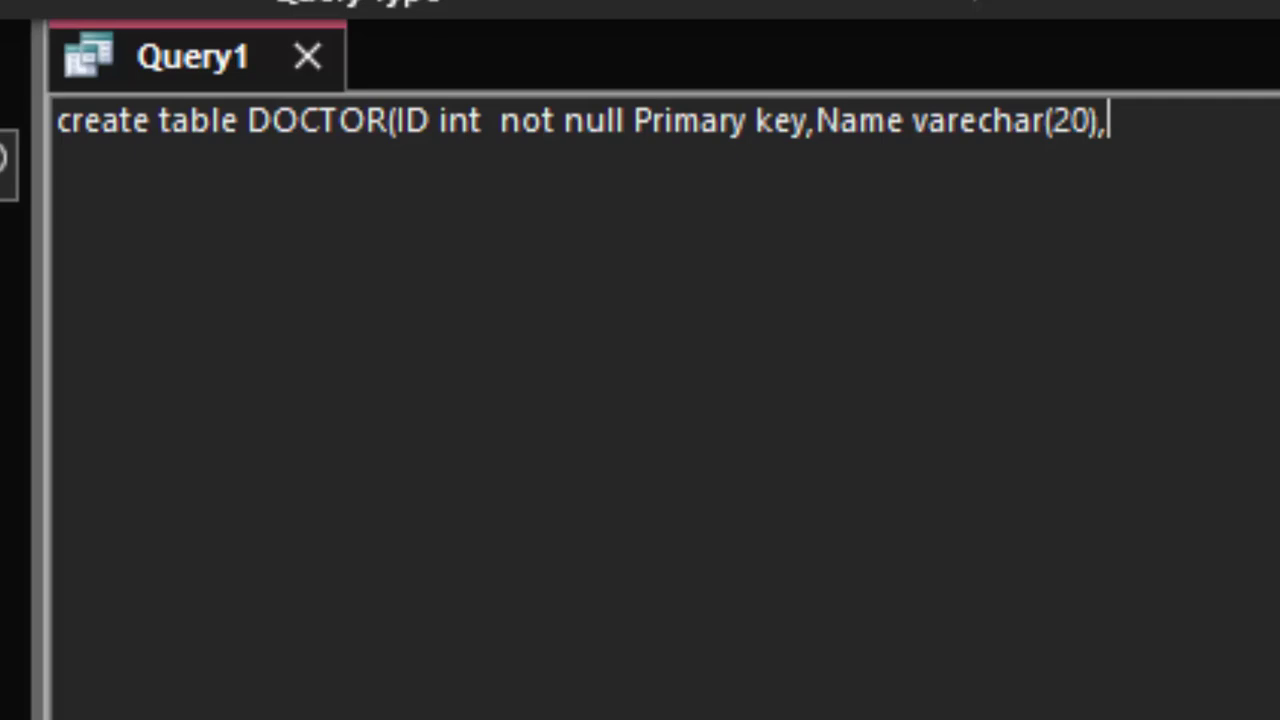
pyautogui.click(980, 132)
pyautogui.press('BackSpace')
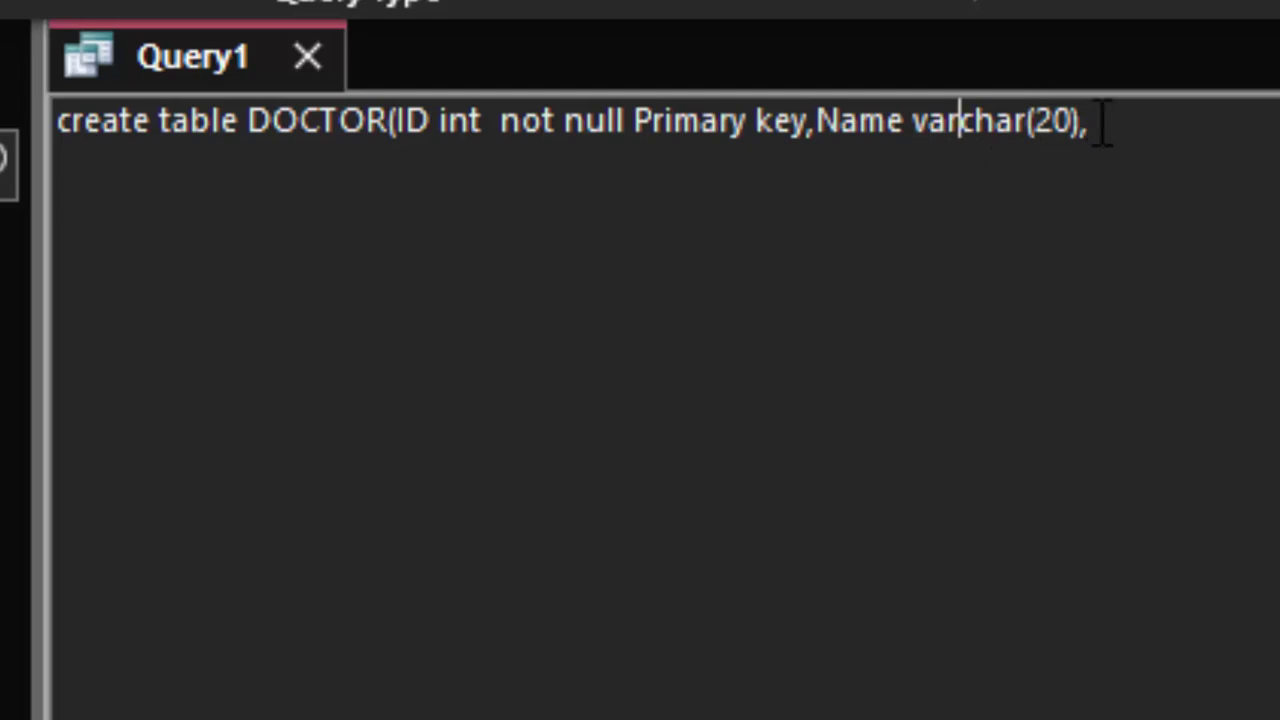
pyautogui.click(1110, 122)
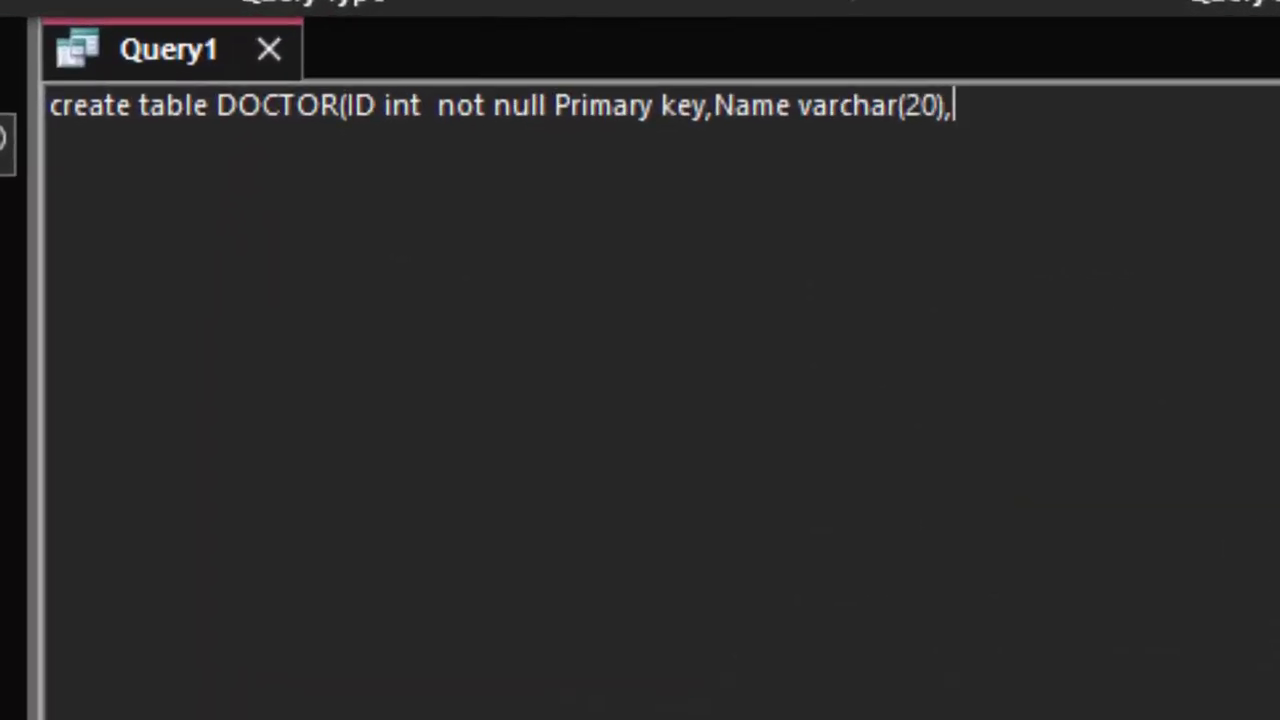
# - Add the DEPT CHAR(25) column to the statement
pyautogui.write('d')
pyautogui.press('BackSpace')
pyautogui.write('DEP')
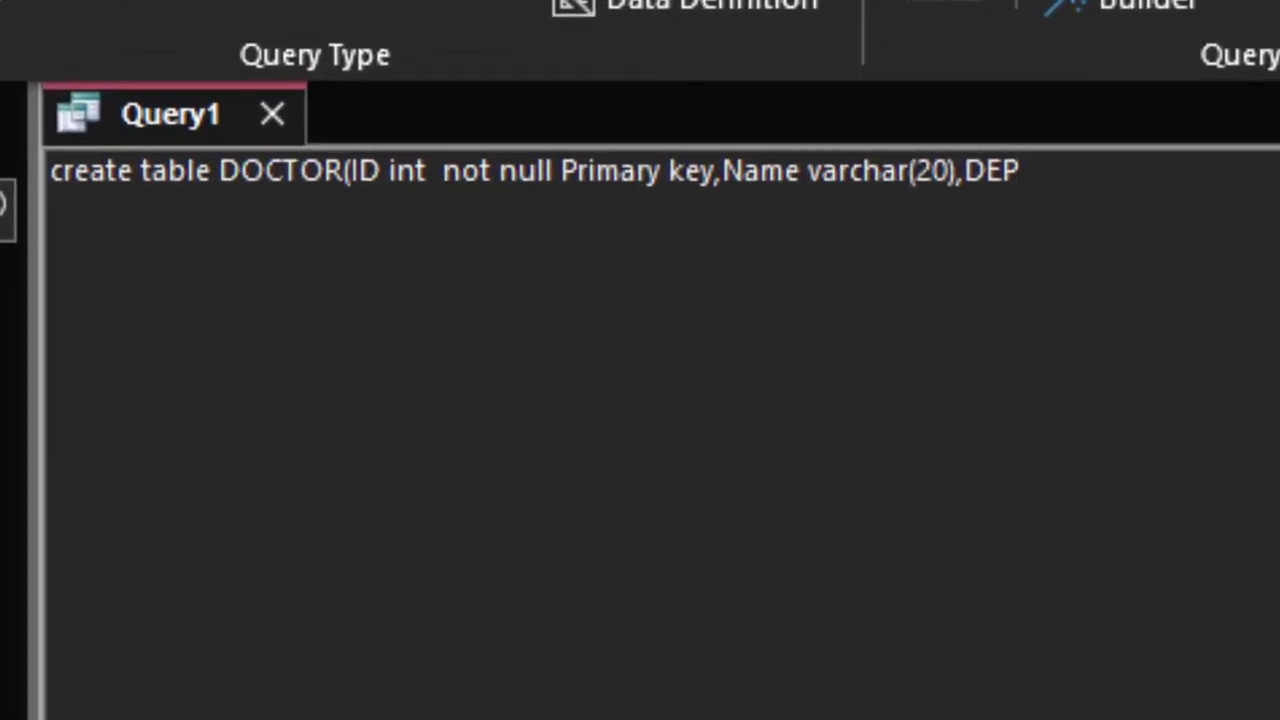
pyautogui.write('T')
pyautogui.write(' CHAR')
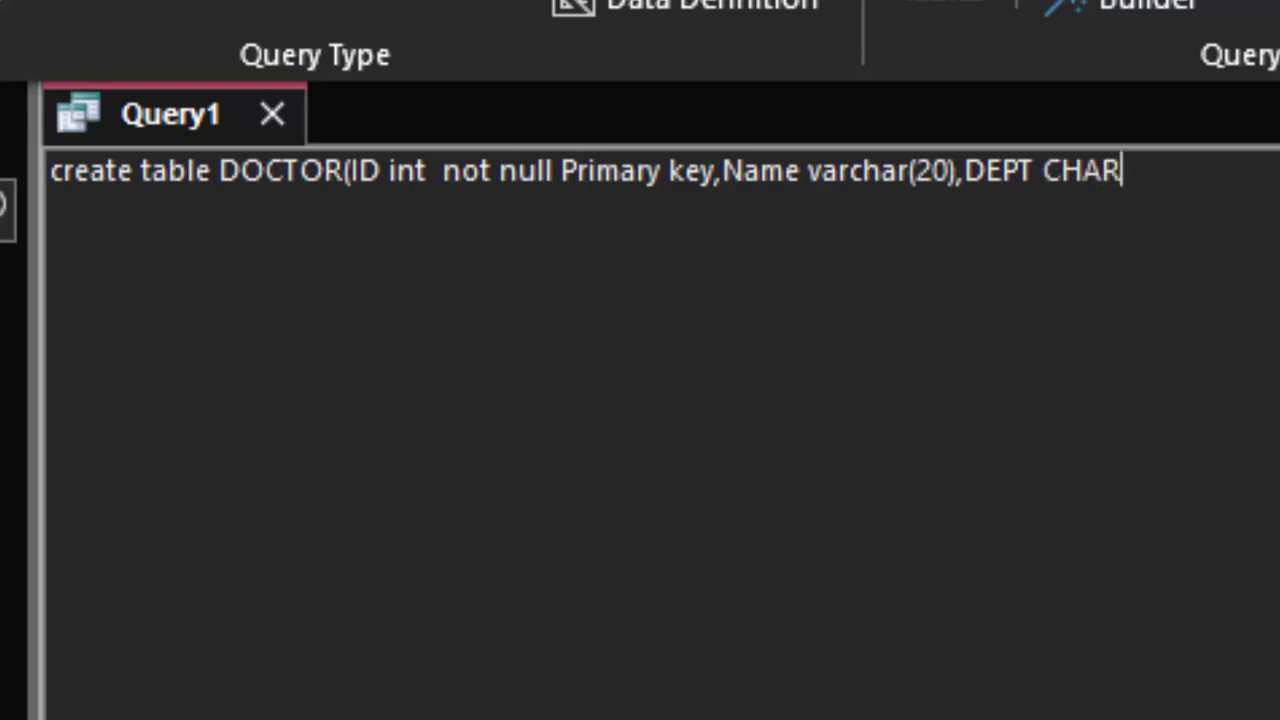
pyautogui.write('(')
pyautogui.write('25')
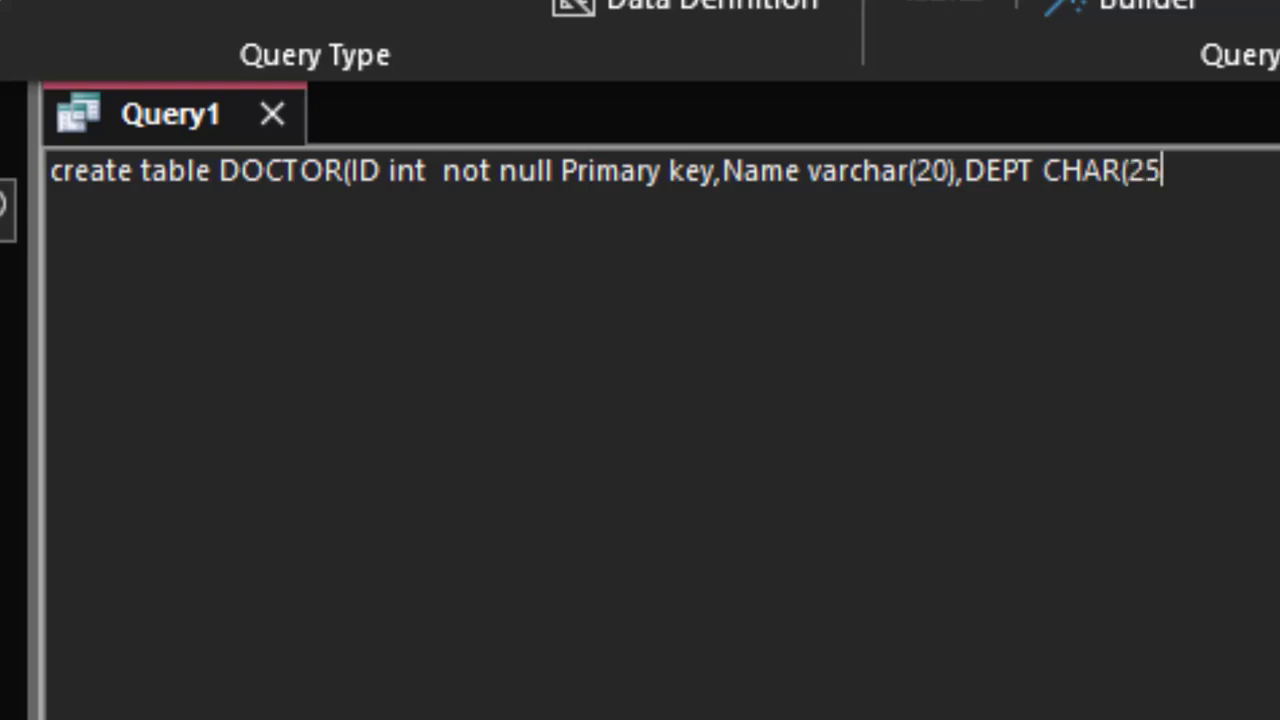
pyautogui.write('),')
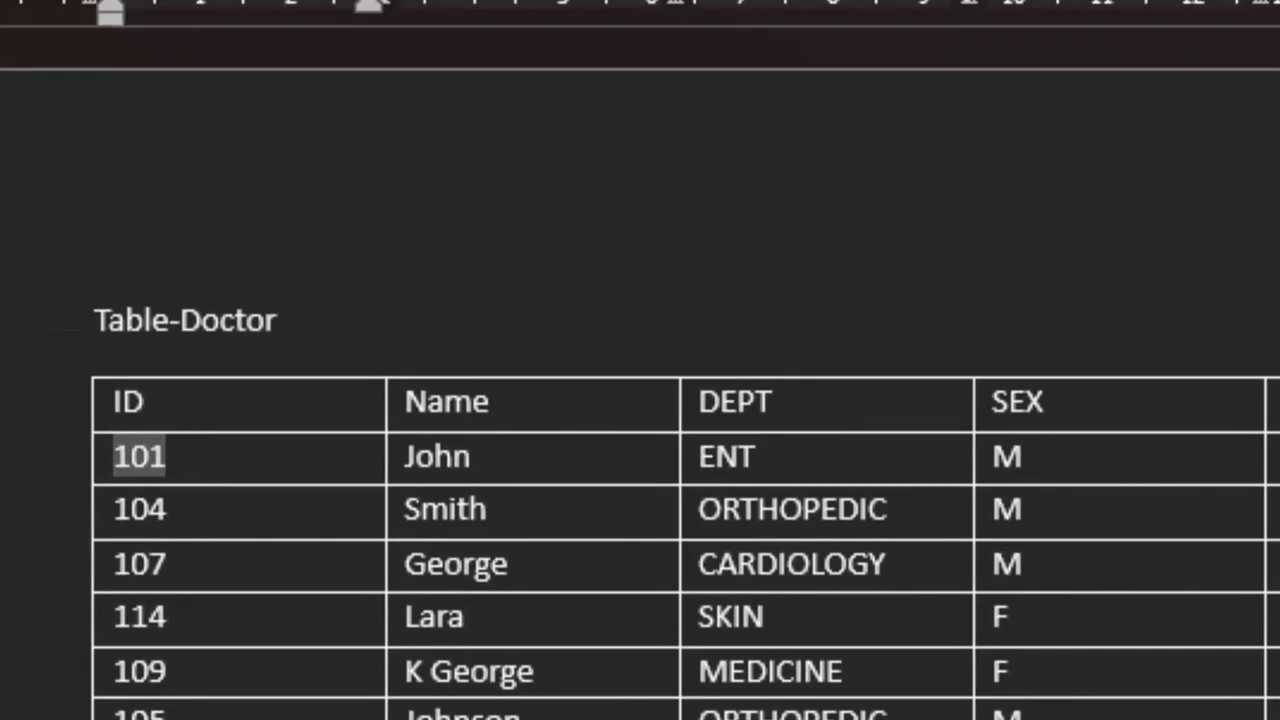
# - Finish the statement with 'SEX text,' and 'EXPERIENCE varchar(30));' columns
pyautogui.write('SEX ')
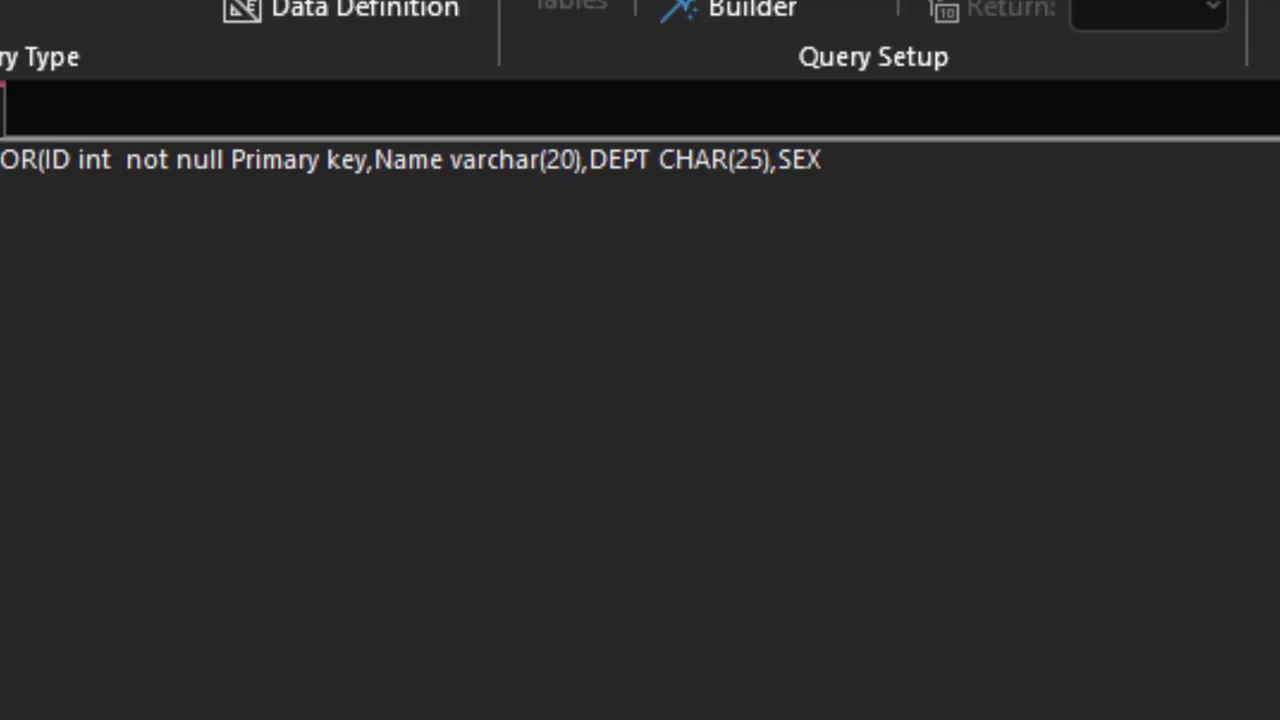
pyautogui.write('TEXT')
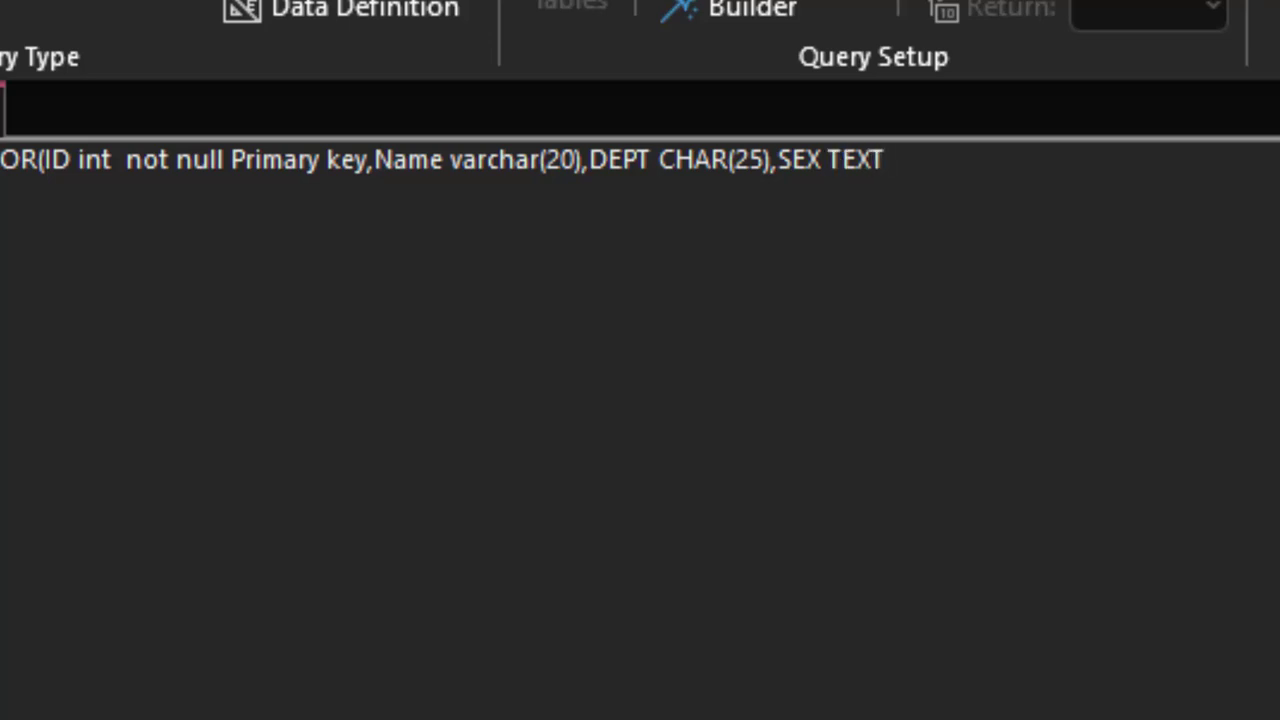
pyautogui.press('BackSpace')
pyautogui.press('BackSpace')
pyautogui.press('BackSpace')
pyautogui.press('BackSpace')
pyautogui.write('tex')
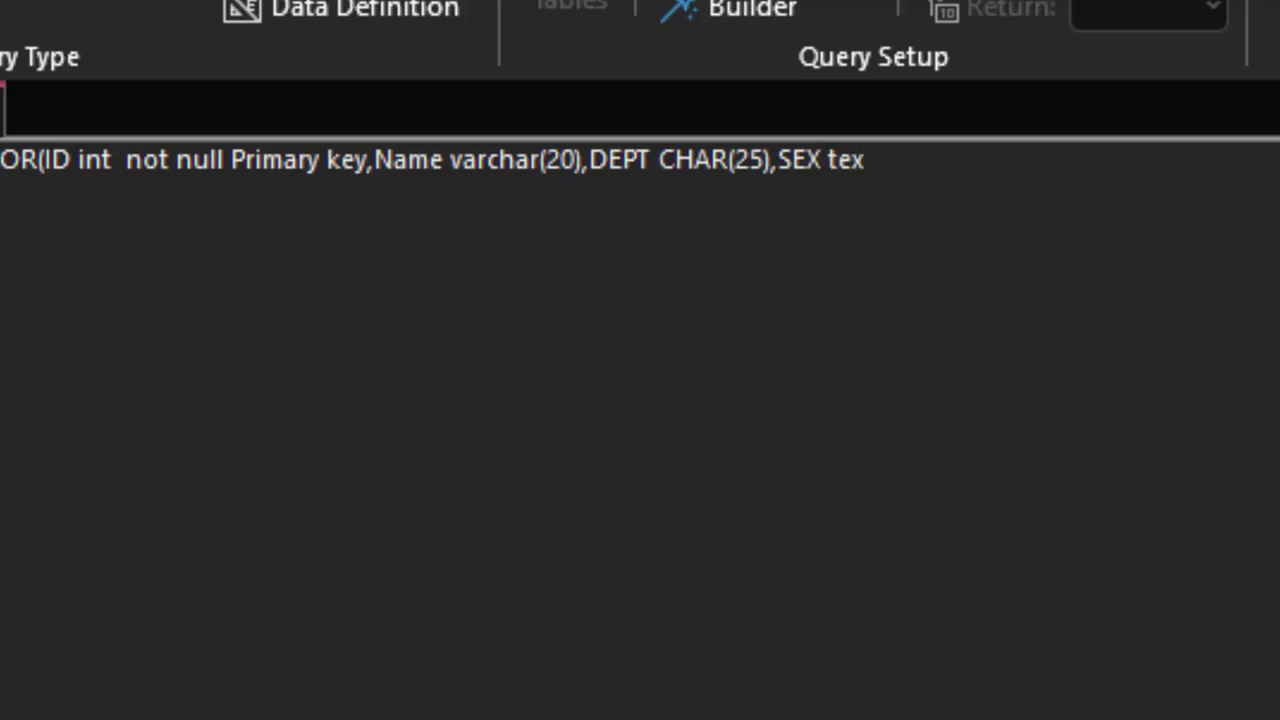
pyautogui.write('t,')
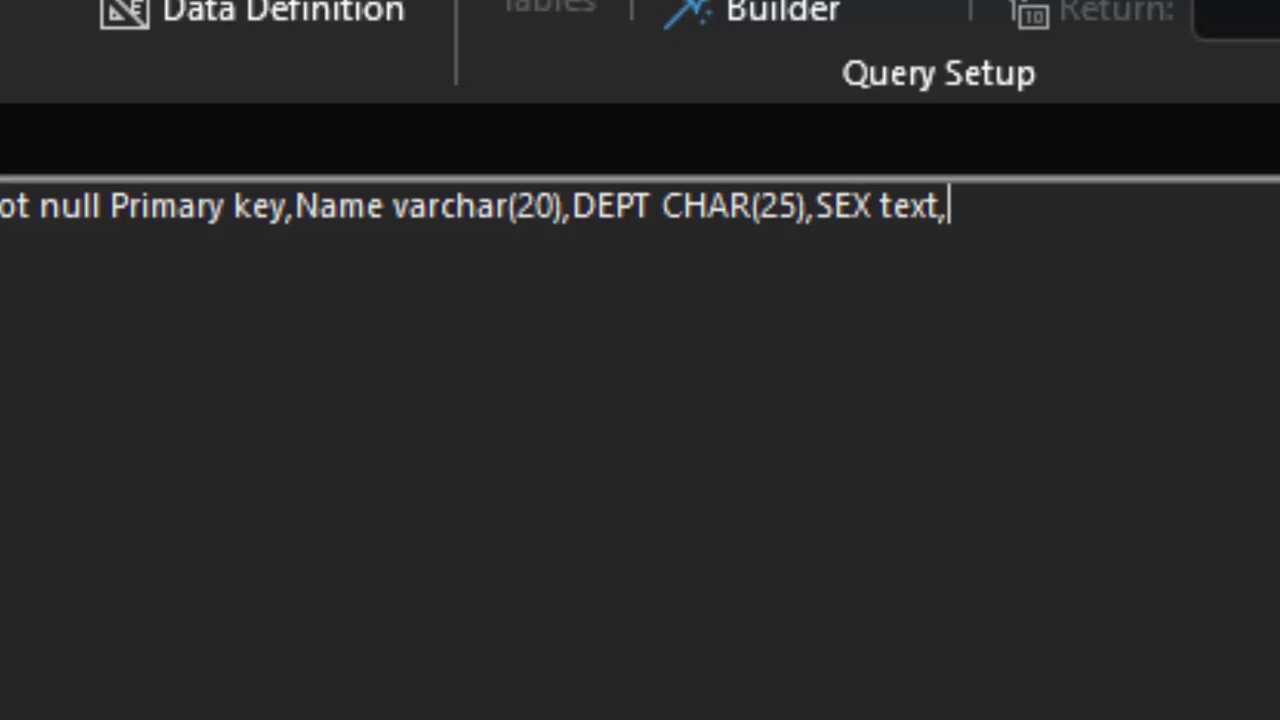
pyautogui.write('EXPE')
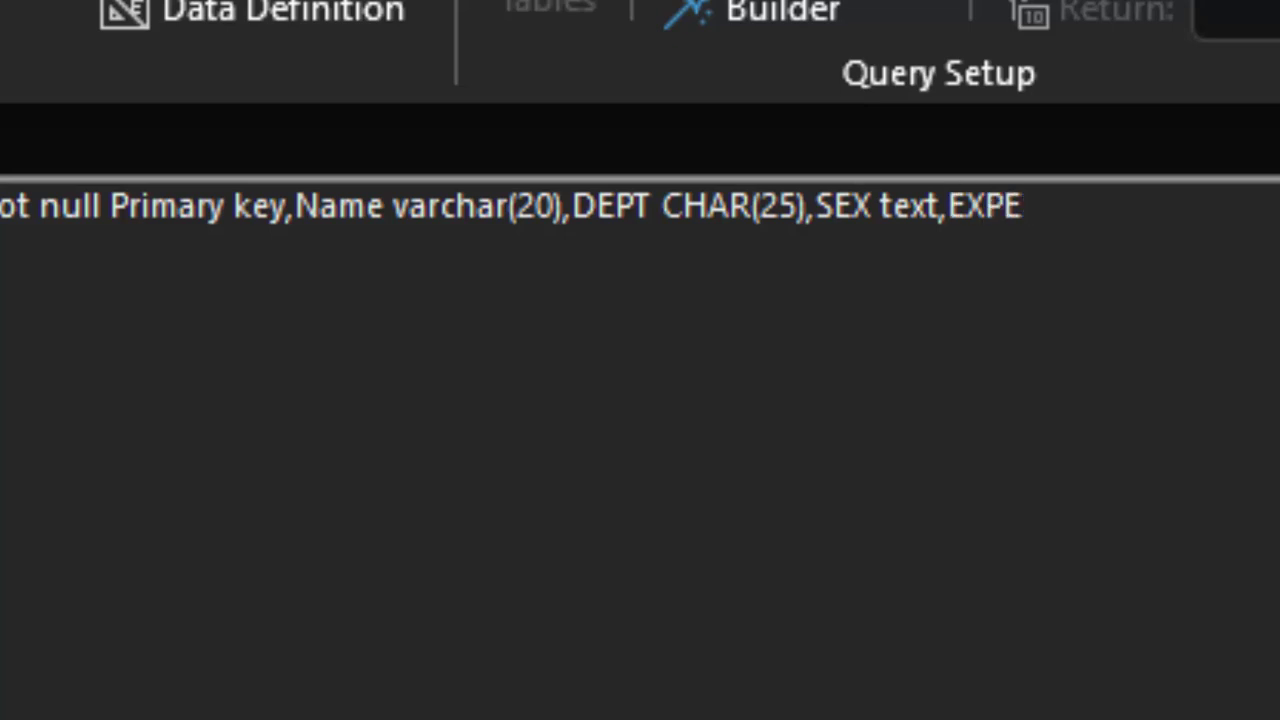
pyautogui.write('RIENCE')
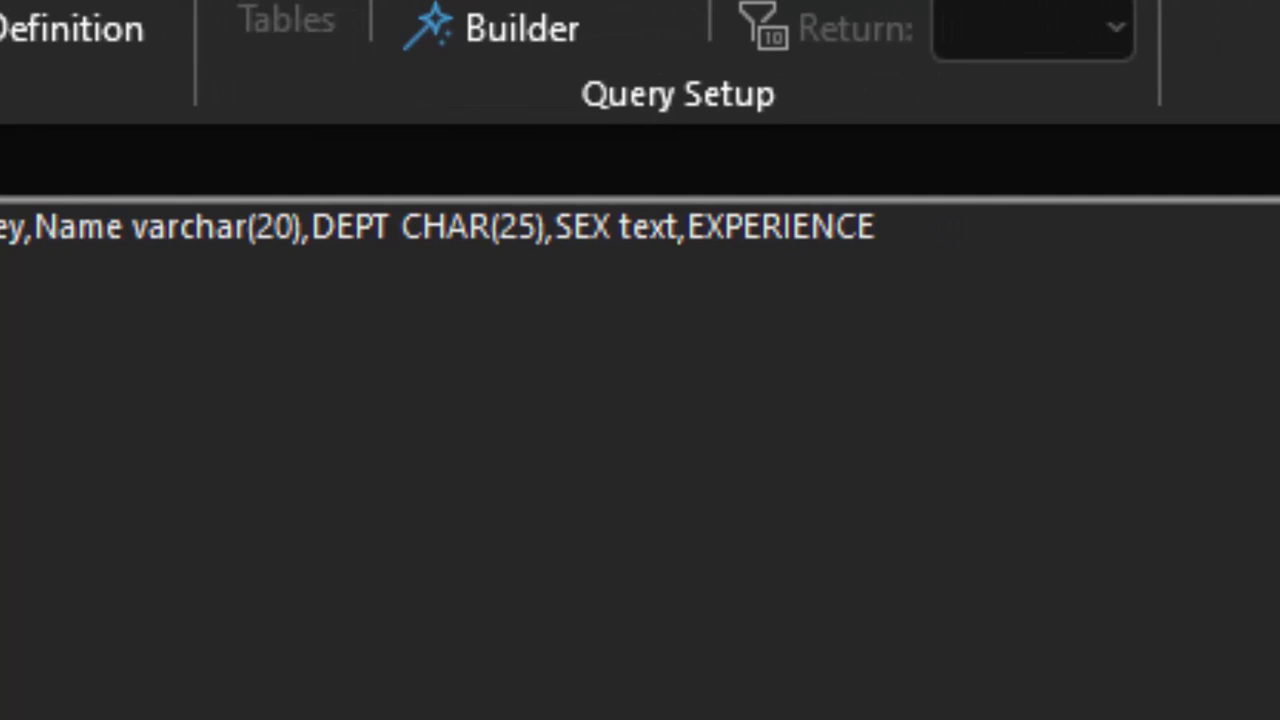
pyautogui.write(' varchar')
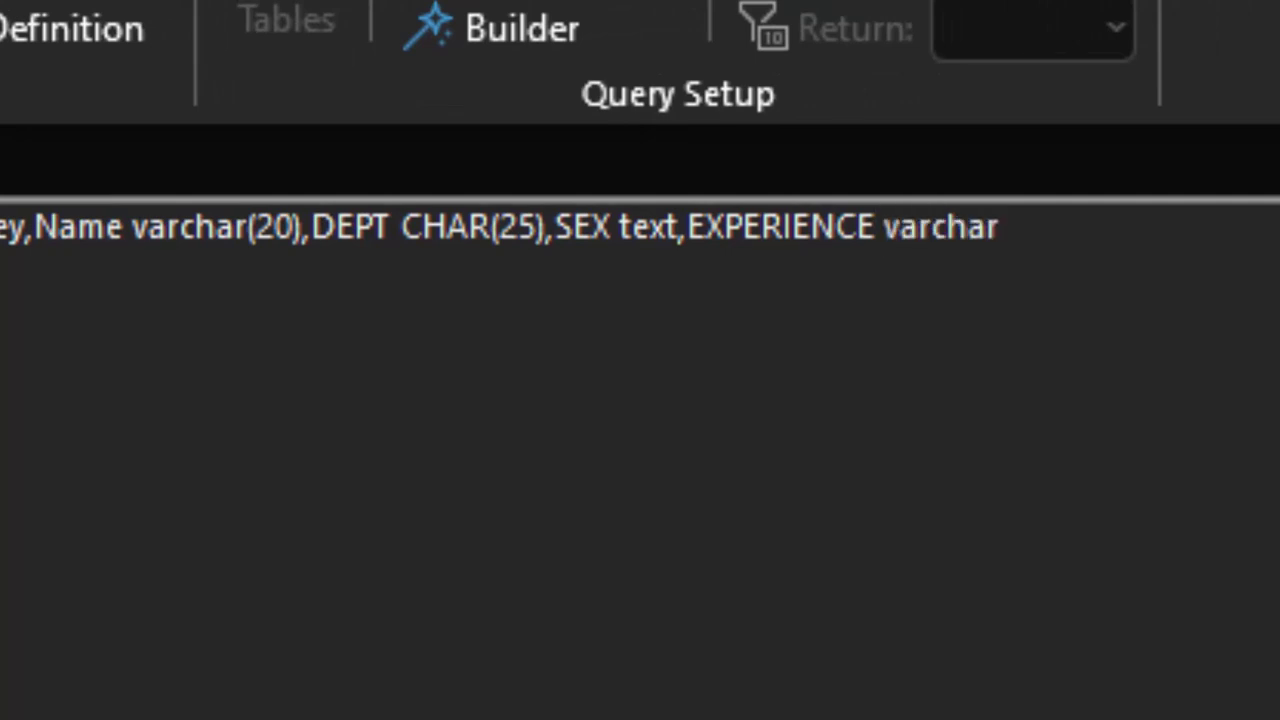
pyautogui.write('(')
pyautogui.write('30)')
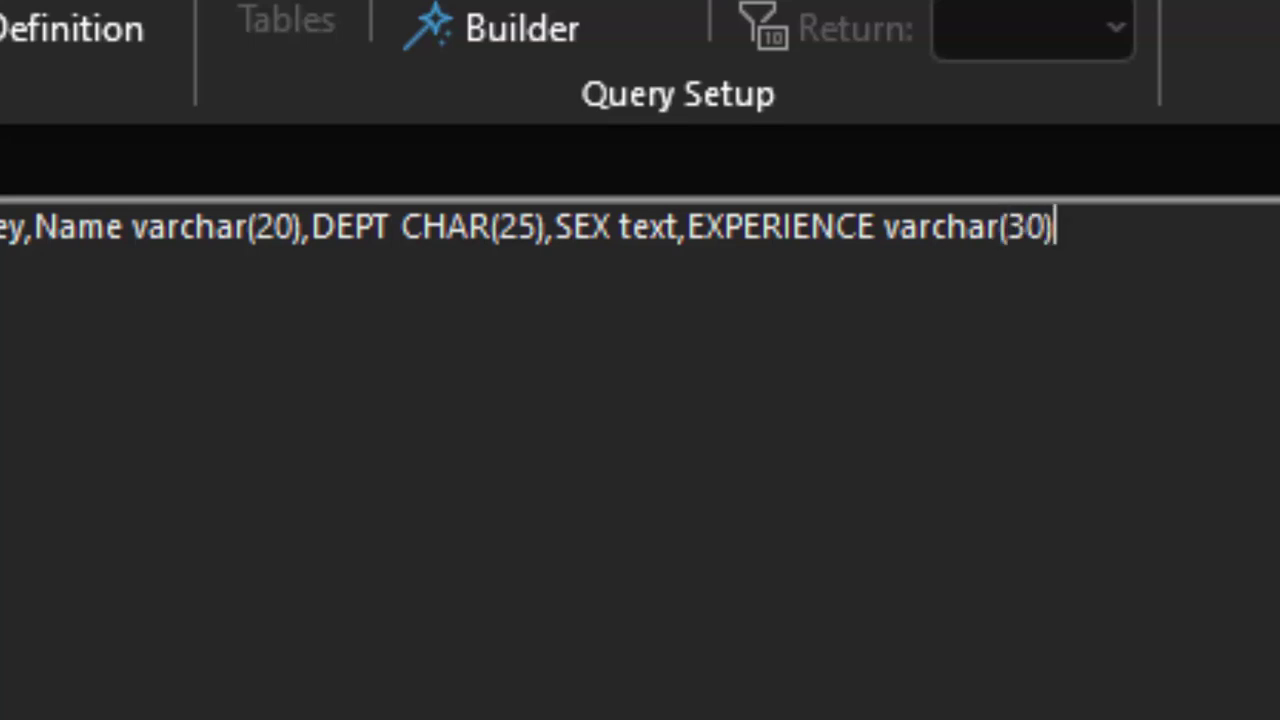
pyautogui.write(')')
pyautogui.write(';')
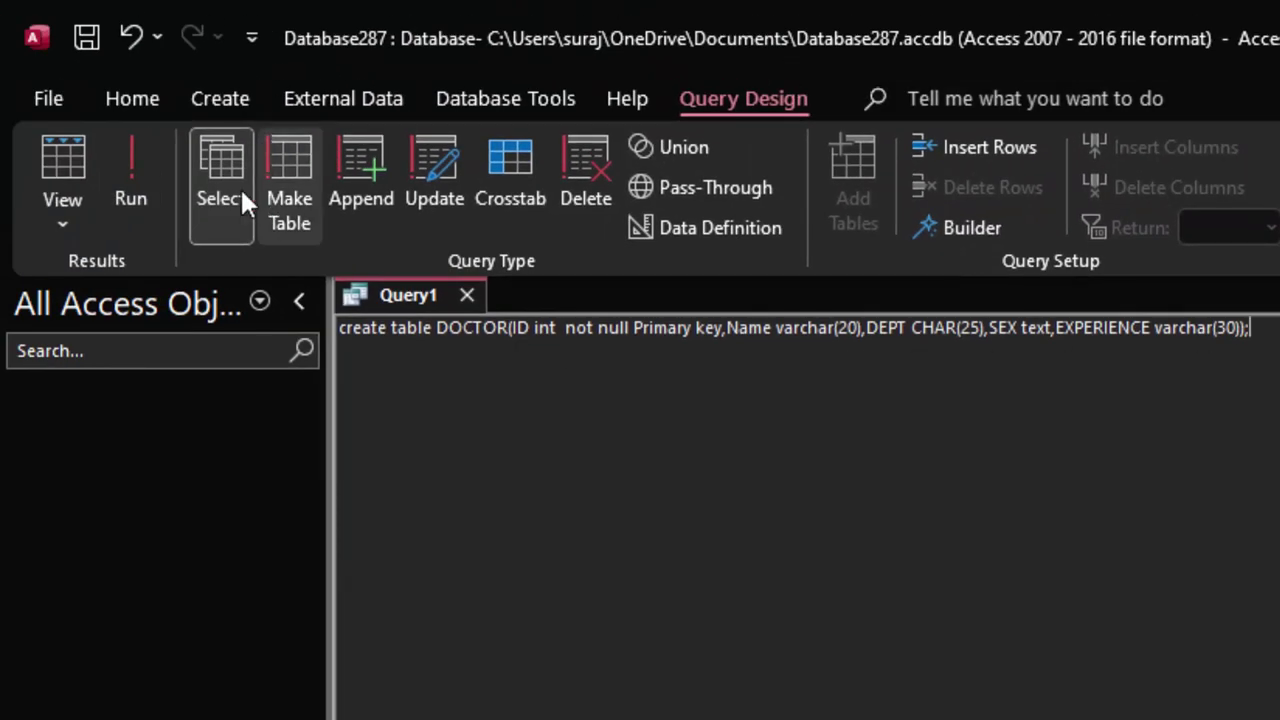
# - Run the query to create and view the DOCTOR table, then save the query as DOCTORQ and close it
pyautogui.click(131, 164)
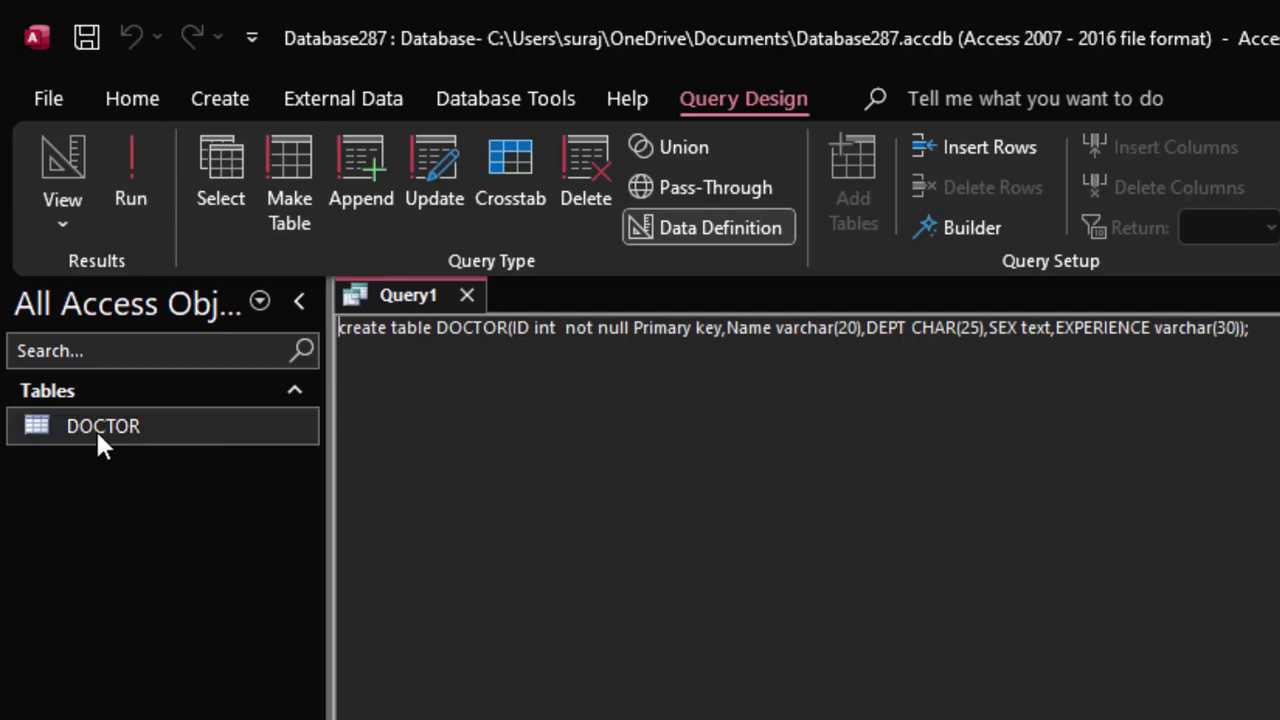
pyautogui.doubleClick(95, 428)
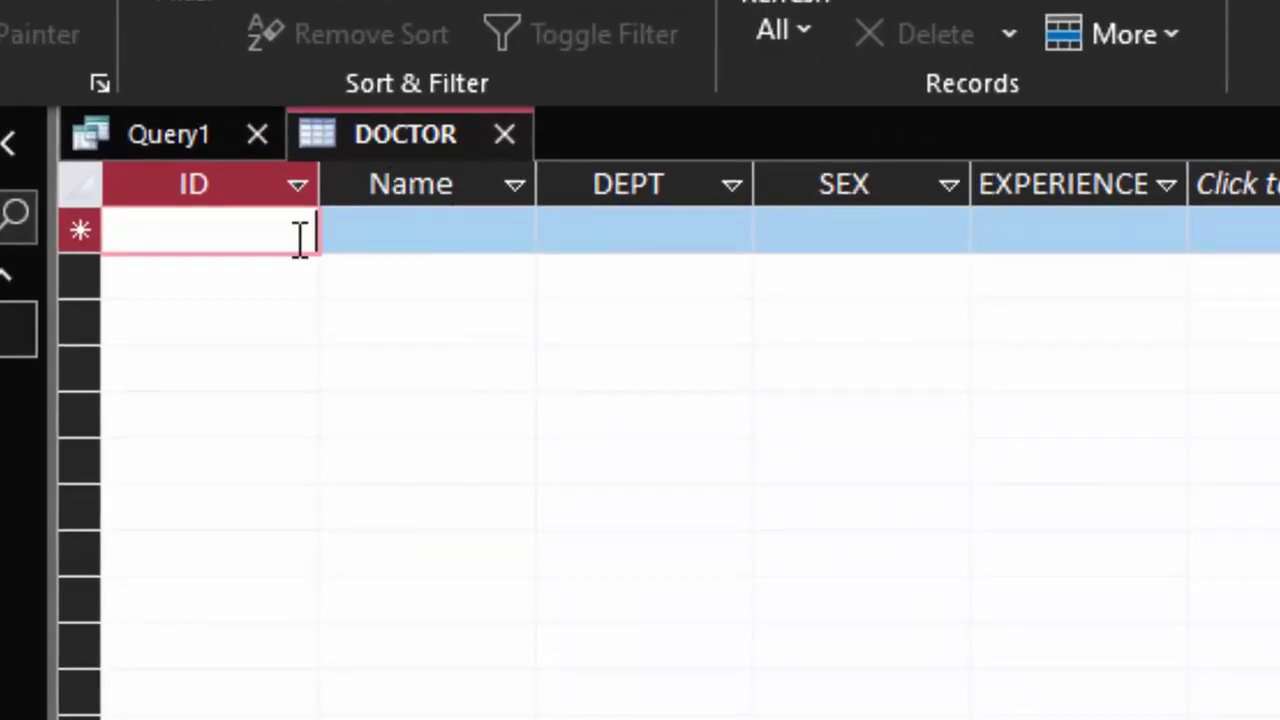
pyautogui.rightClick(224, 148)
pyautogui.click(266, 172)
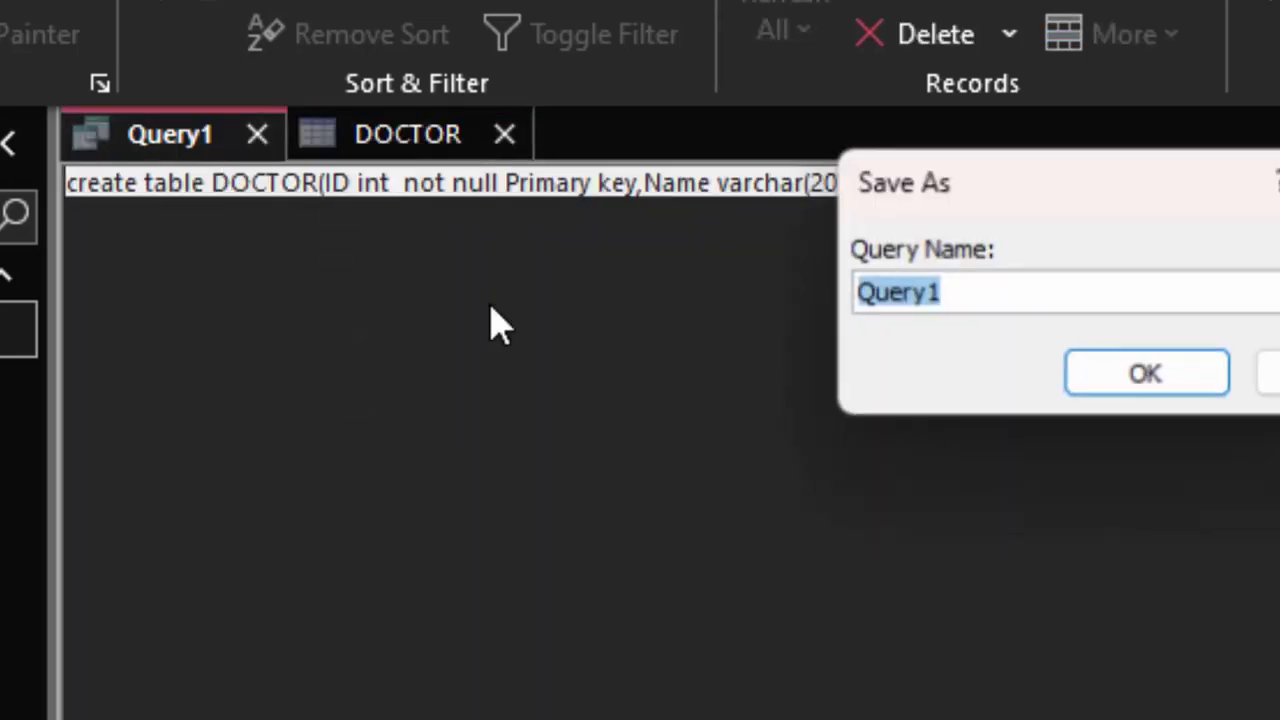
pyautogui.press('BackSpace')
pyautogui.write('Tab')
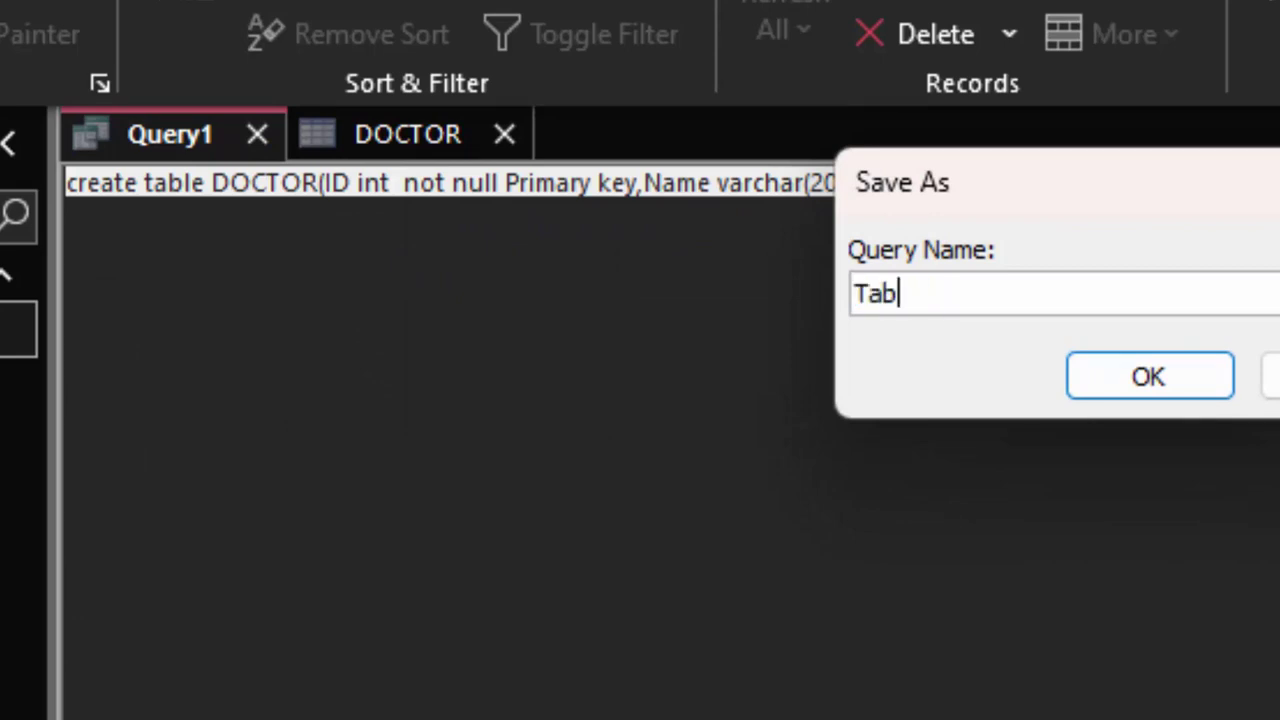
pyautogui.press('BackSpace')
pyautogui.press('BackSpace')
pyautogui.press('BackSpace')
pyautogui.write('DOCTO')
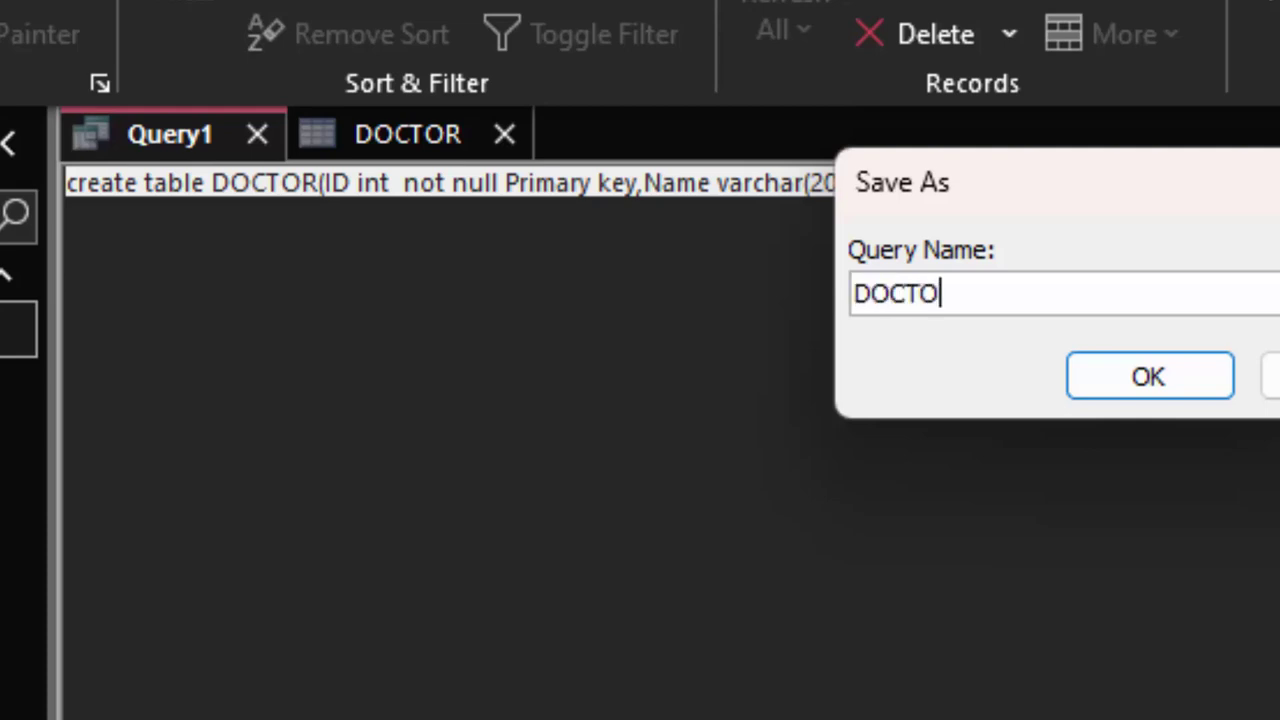
pyautogui.write('RQ')
pyautogui.press('Return')
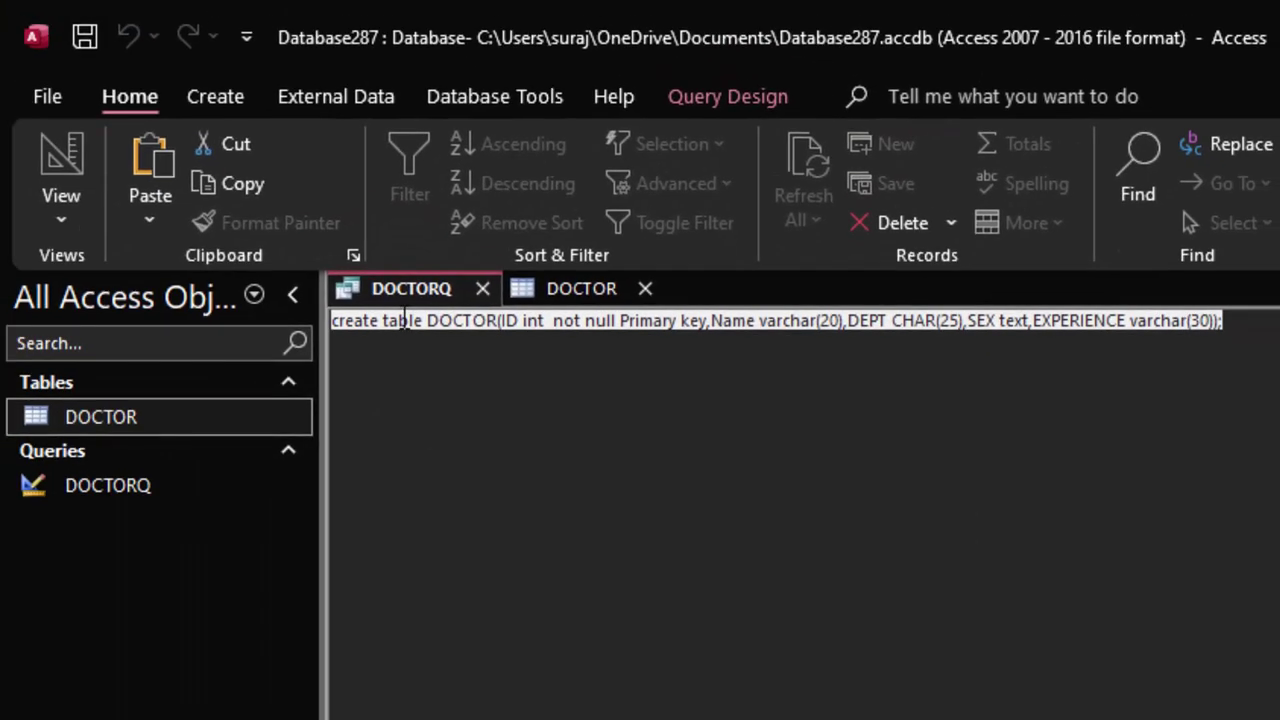
pyautogui.click(482, 288)
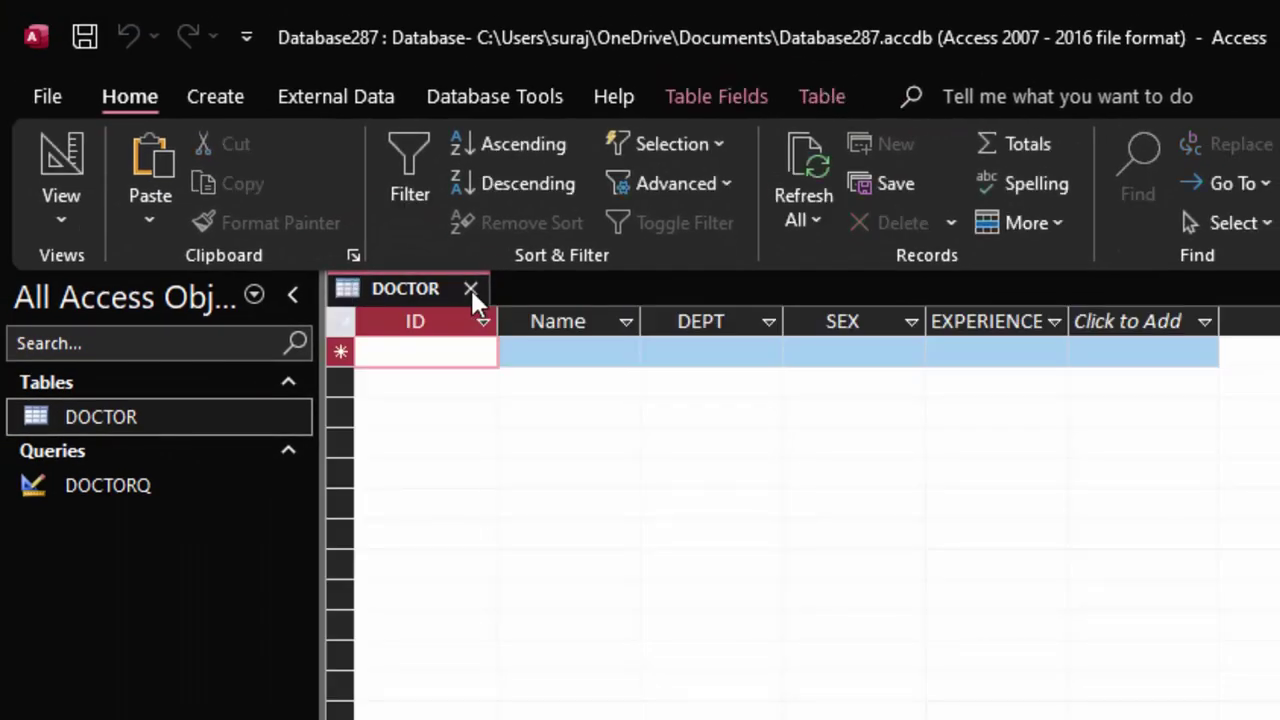
# - Close the DOCTOR table and start a new query in SQL view, ready for typing
pyautogui.click(470, 288)
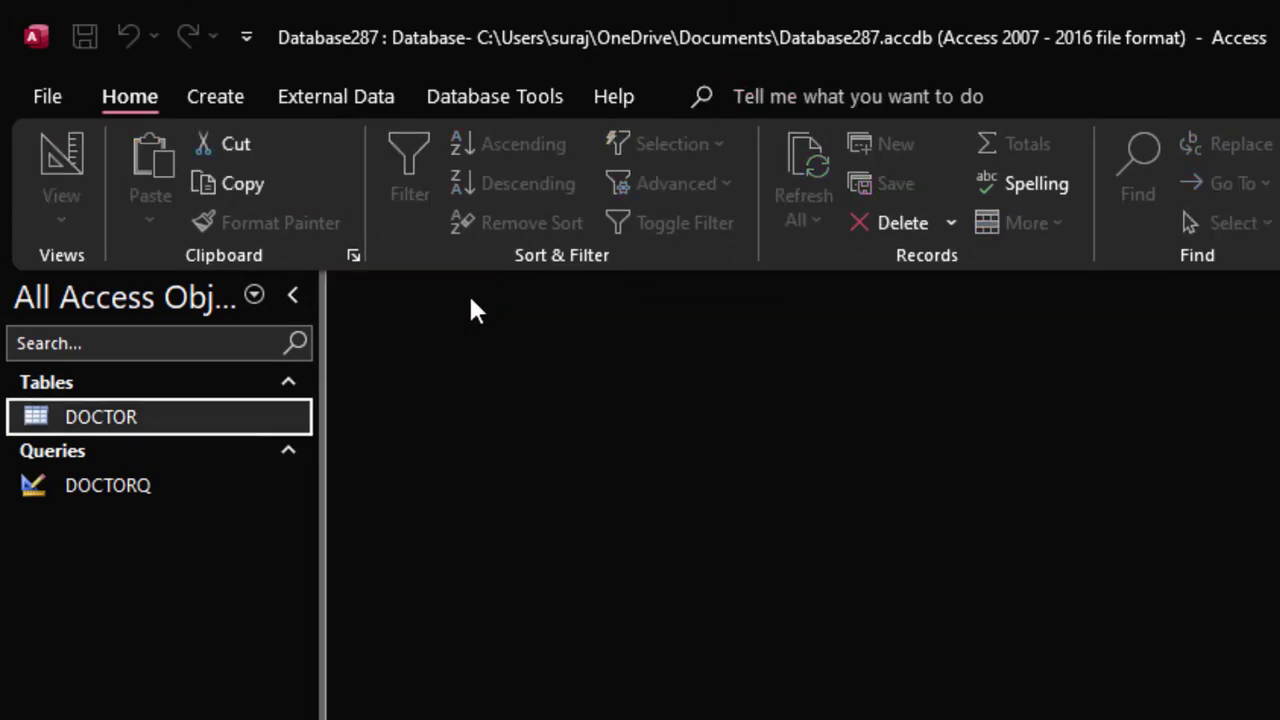
pyautogui.click(208, 100)
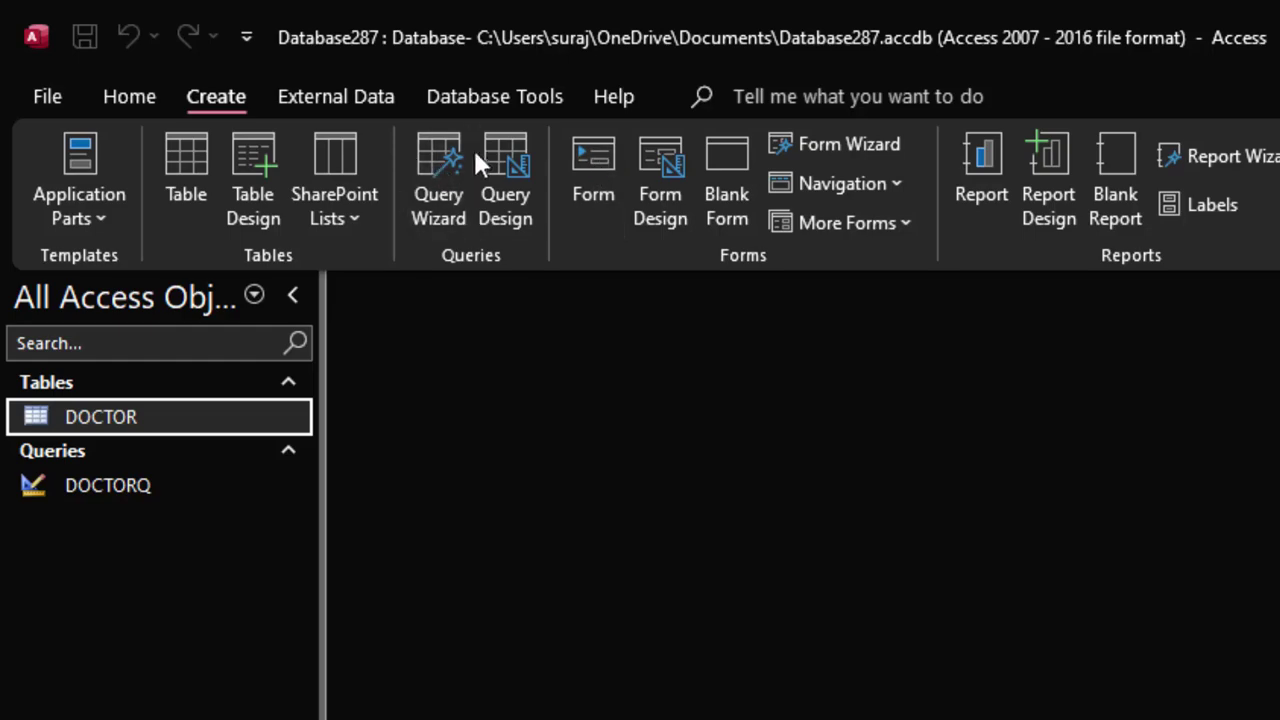
pyautogui.click(507, 160)
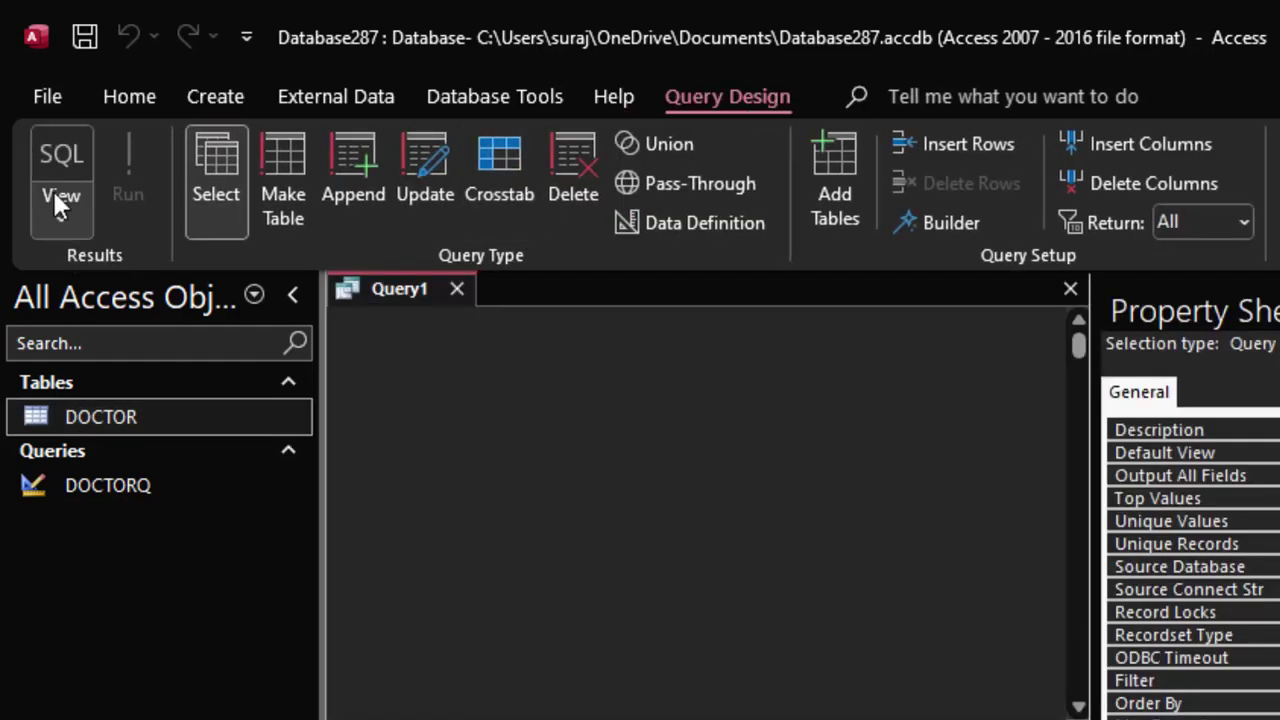
pyautogui.click(63, 135)
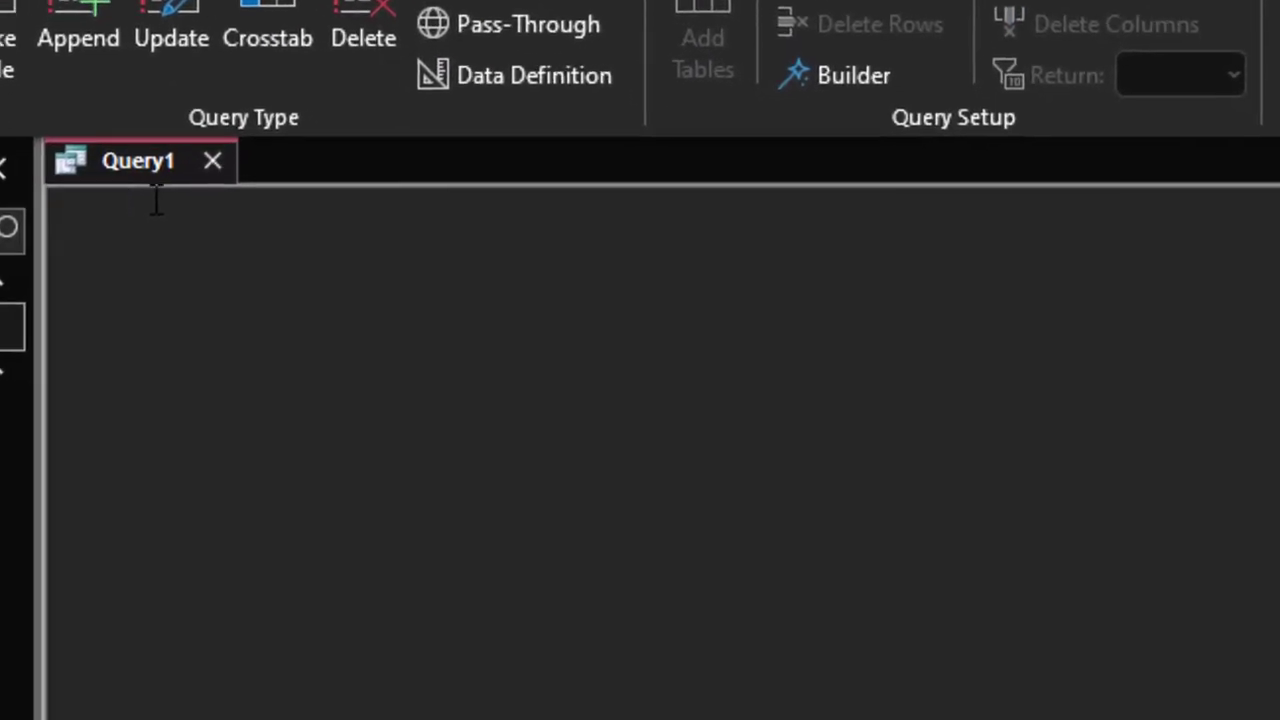
pyautogui.click(311, 241)
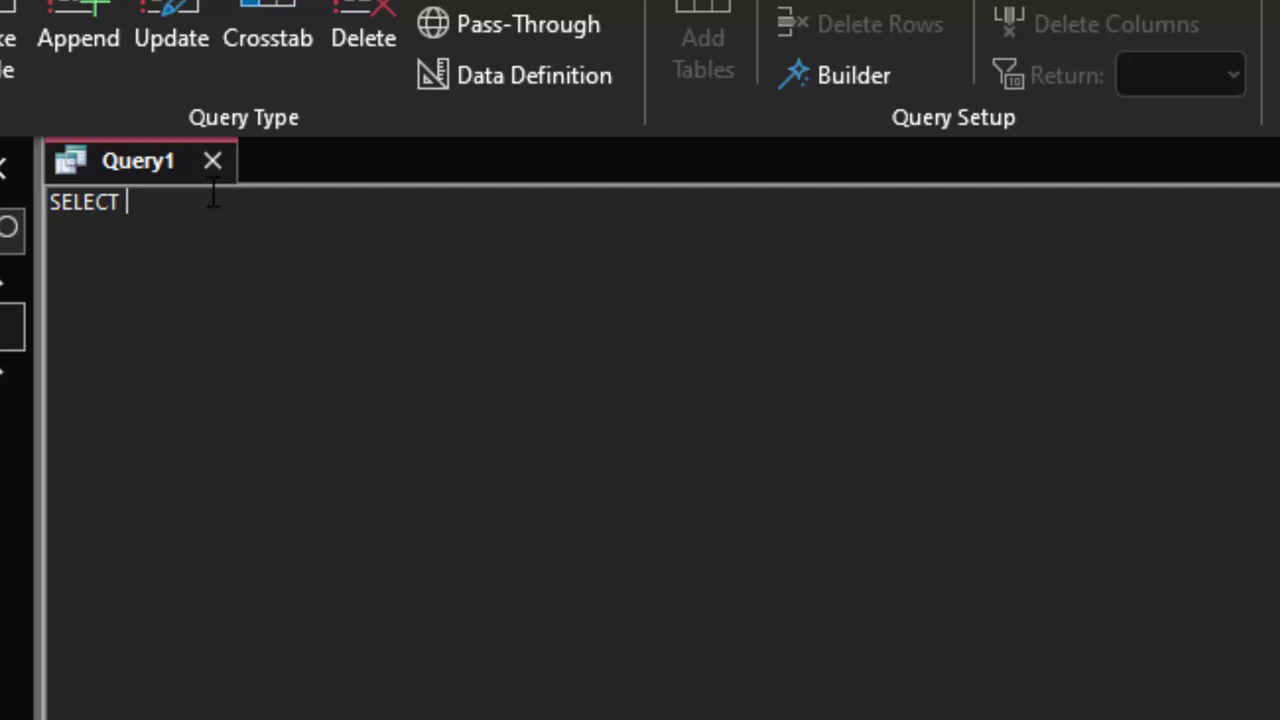
# - Replace SELECT with 'insert into DOCTOR(ID,', checking the DOCTOR table's column names
pyautogui.press('BackSpace')
pyautogui.press('BackSpace')
pyautogui.press('BackSpace')
pyautogui.press('BackSpace')
pyautogui.press('BackSpace')
pyautogui.press('BackSpace')
pyautogui.press('BackSpace')
pyautogui.write('inser')
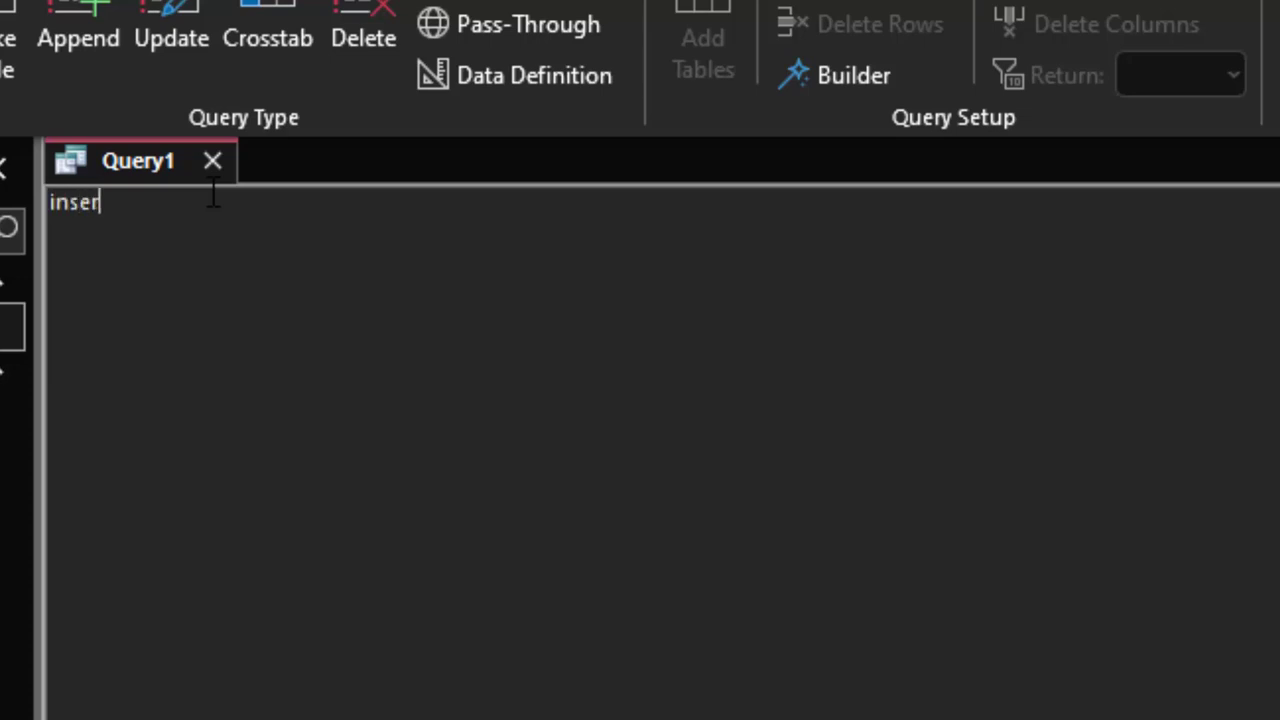
pyautogui.write('t in')
pyautogui.write('to ')
pyautogui.write('DOC')
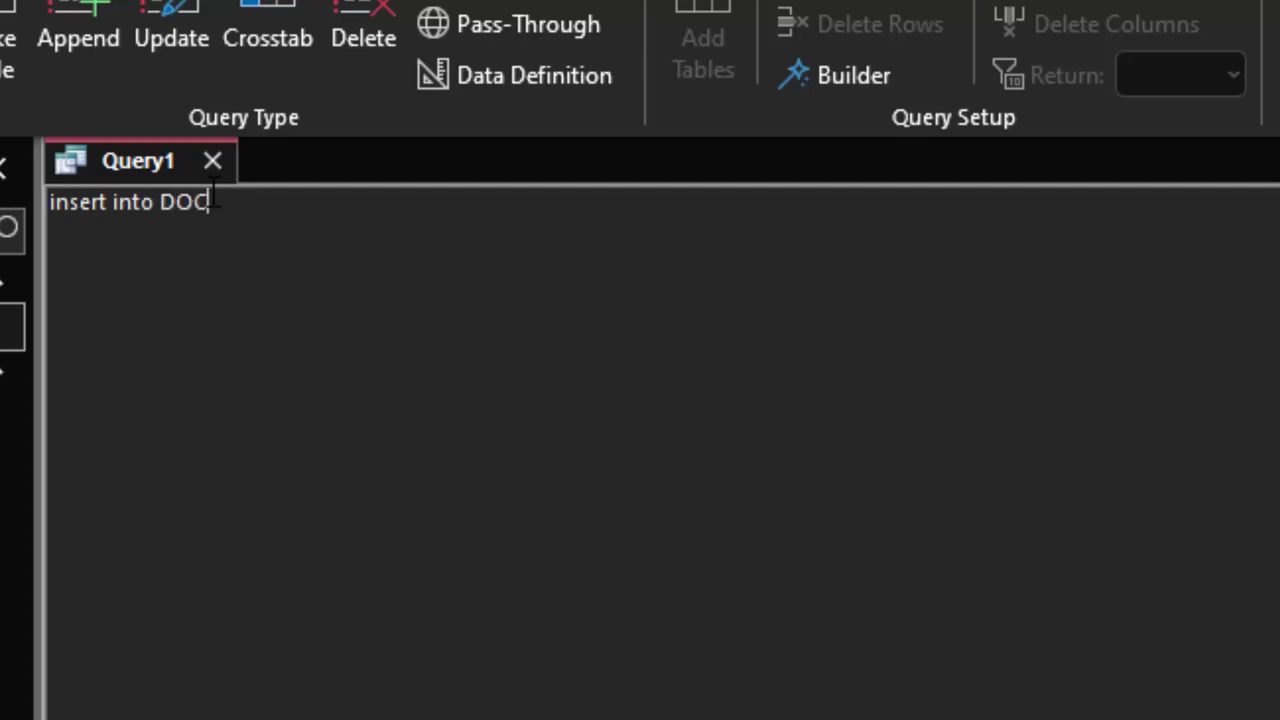
pyautogui.write('TOR')
pyautogui.write('(')
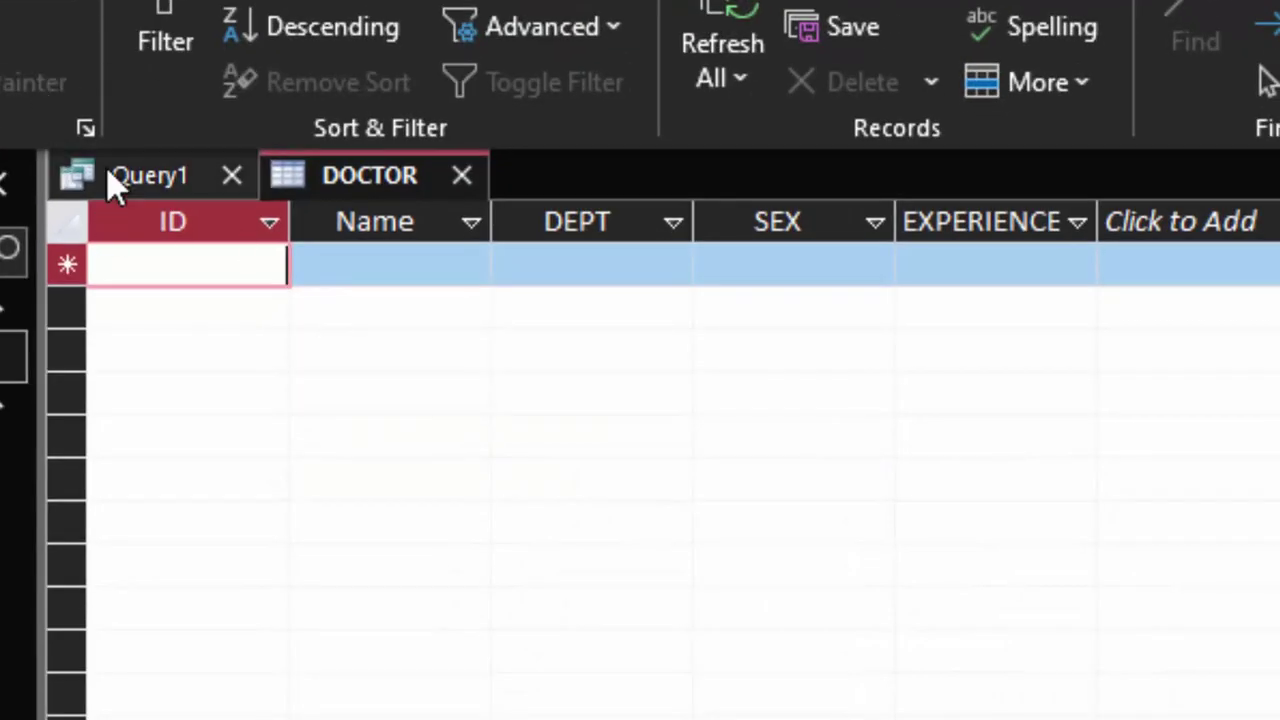
pyautogui.click(140, 180)
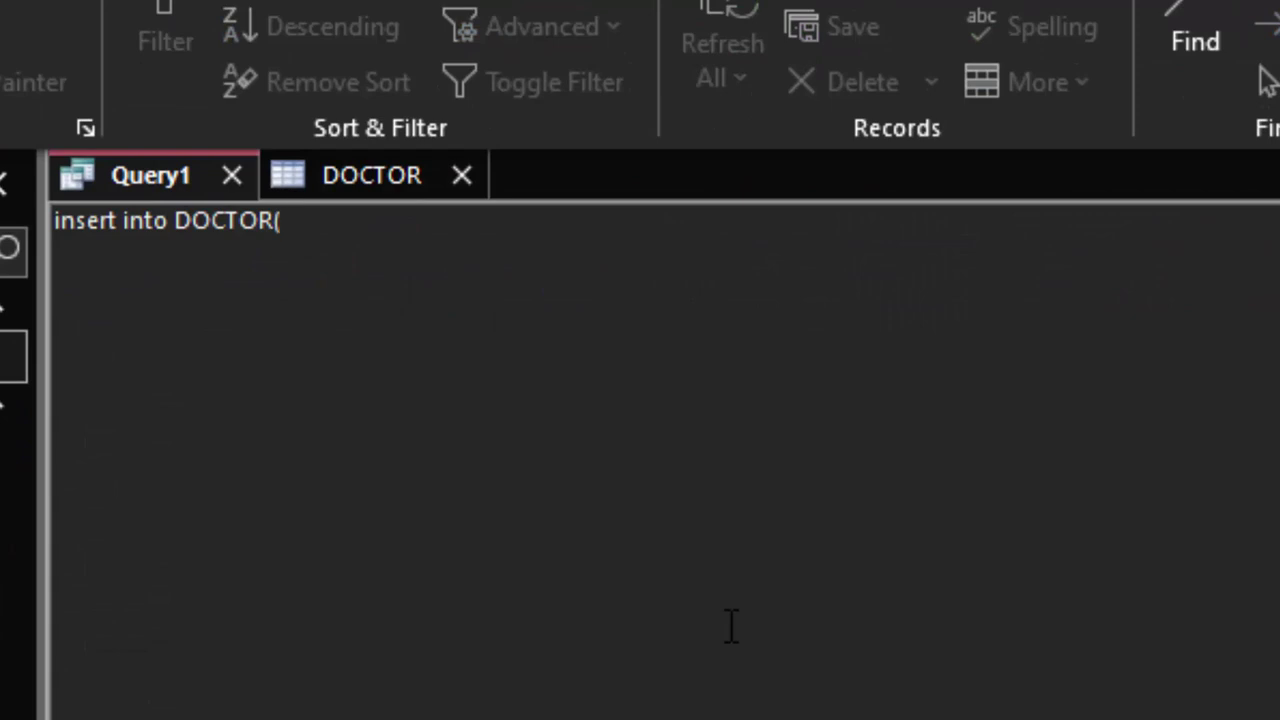
pyautogui.write('id')
pyautogui.write(',')
pyautogui.press('BackSpace')
pyautogui.press('BackSpace')
pyautogui.press('BackSpace')
pyautogui.write('ID')
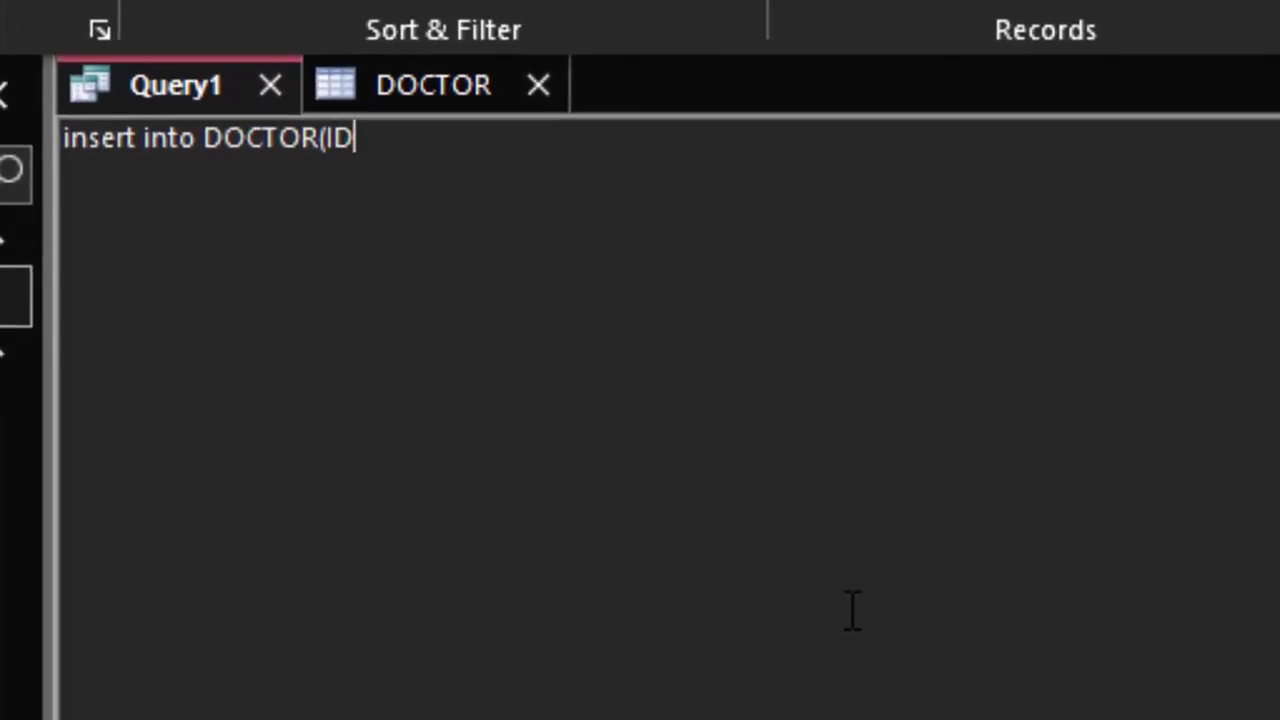
pyautogui.write(',')
pyautogui.write('N')
pyautogui.click(493, 104)
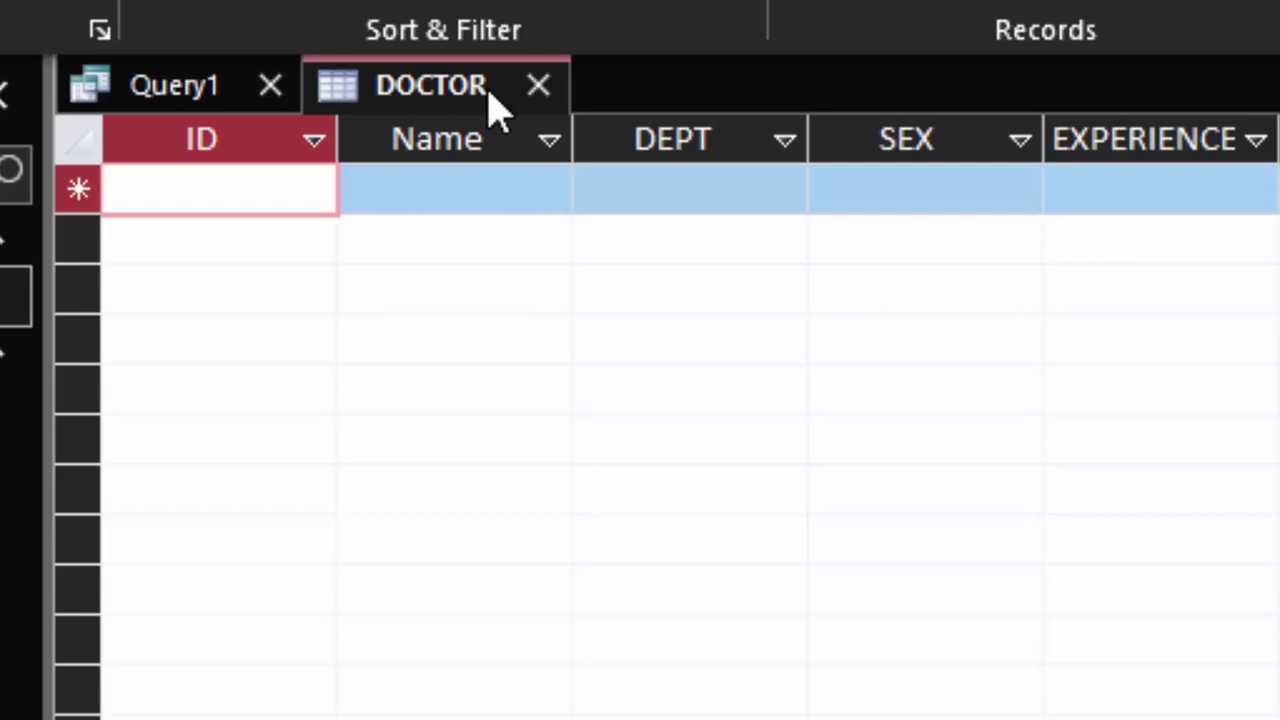
pyautogui.click(112, 82)
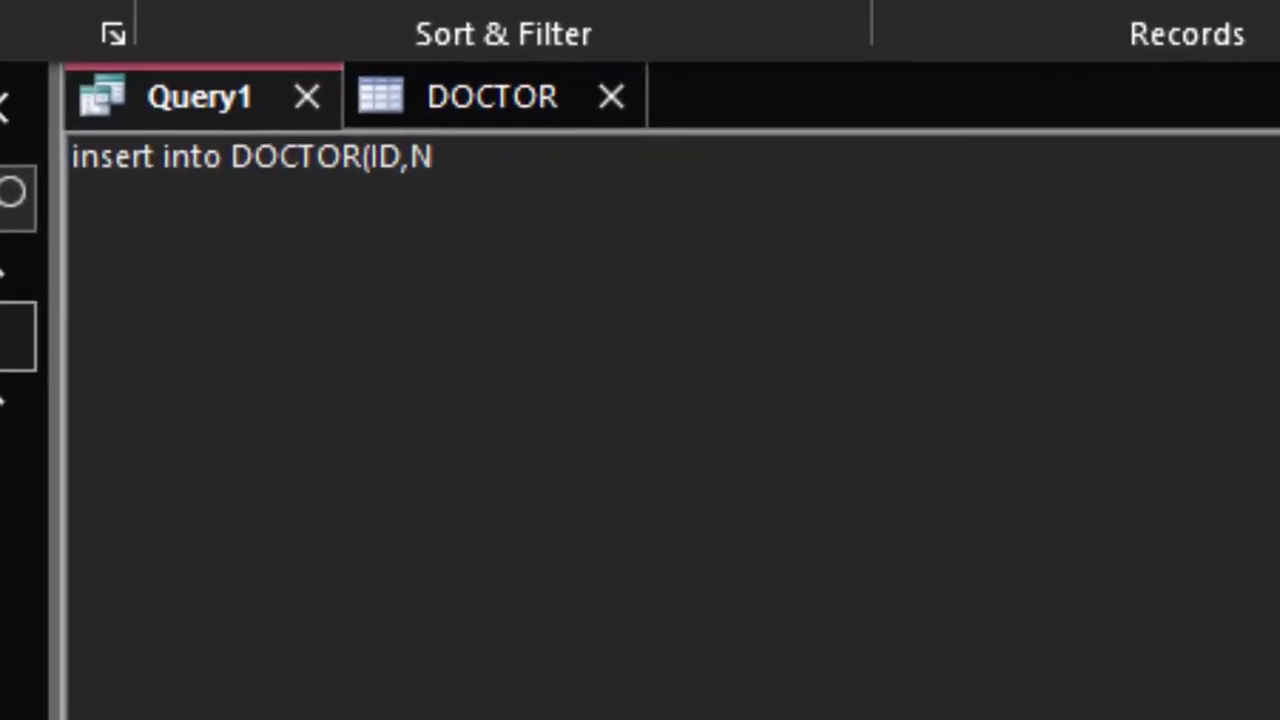
# - Finish the column list Name,DEPT,SEX,EXPERIENCE) and begin 'VALUES(' on a new line
pyautogui.write('A')
pyautogui.press('BackSpace')
pyautogui.write('a')
pyautogui.write('me,')
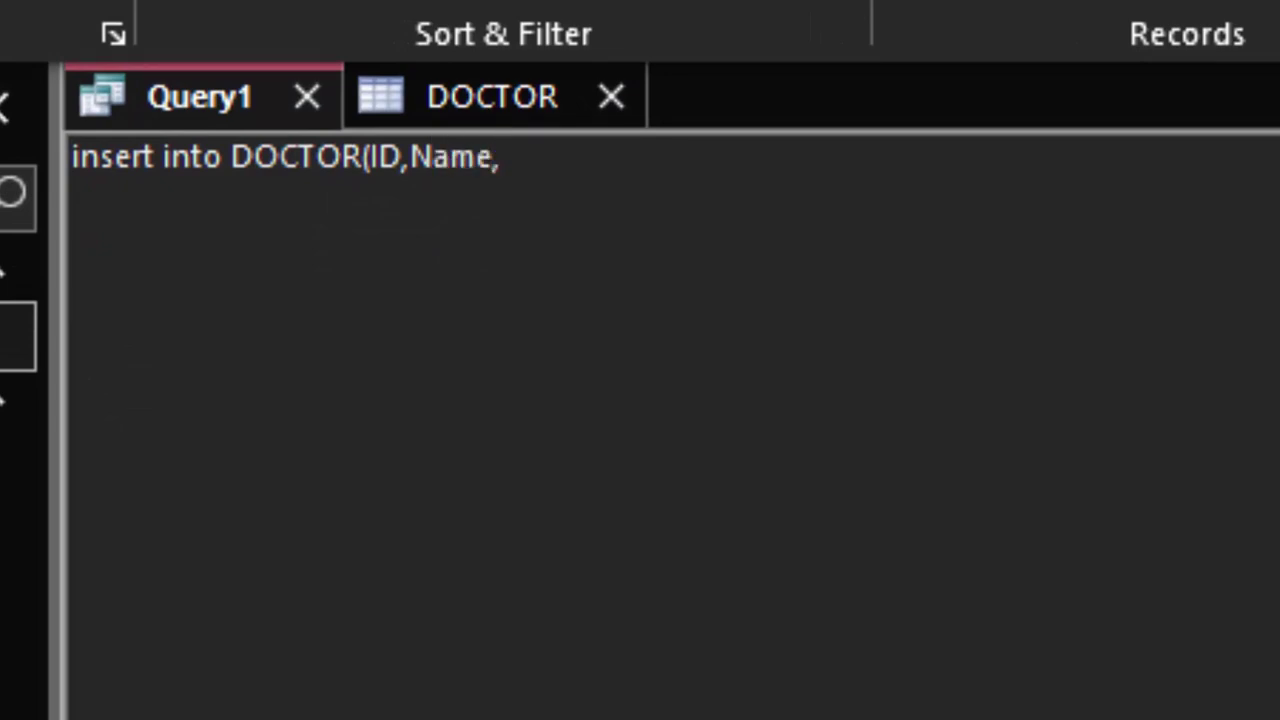
pyautogui.write('DE')
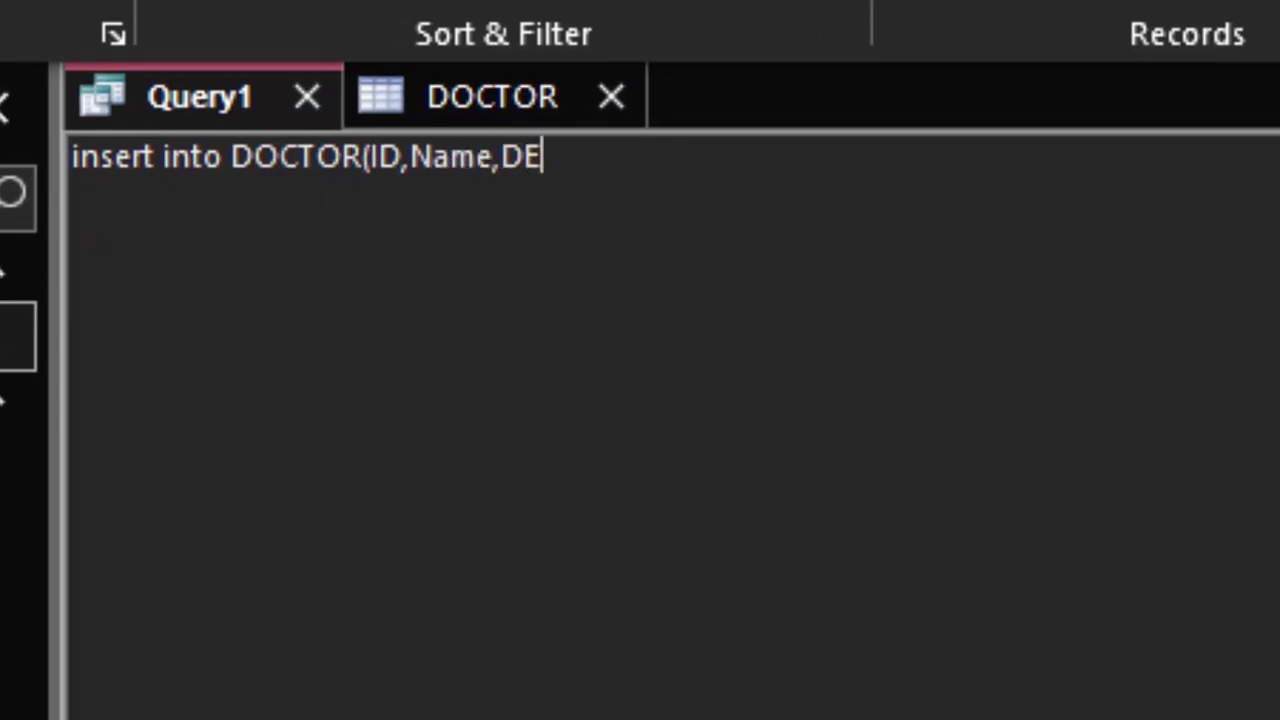
pyautogui.write('PT,')
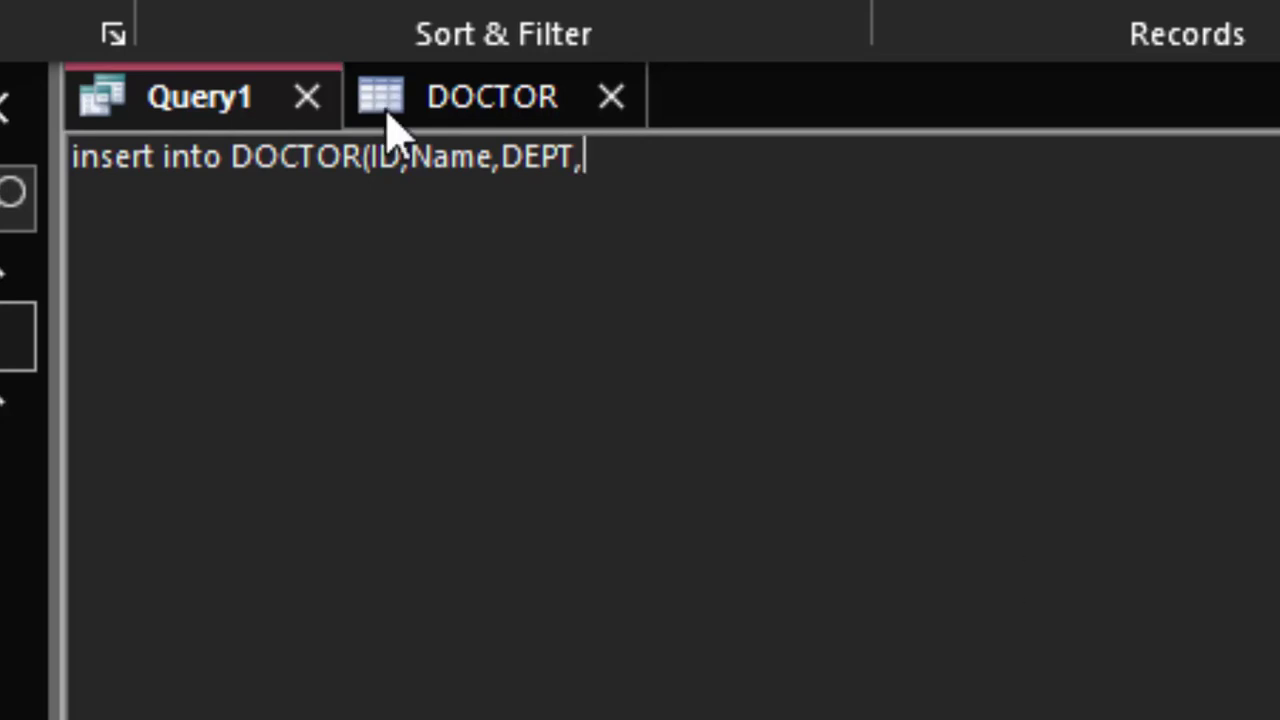
pyautogui.click(430, 110)
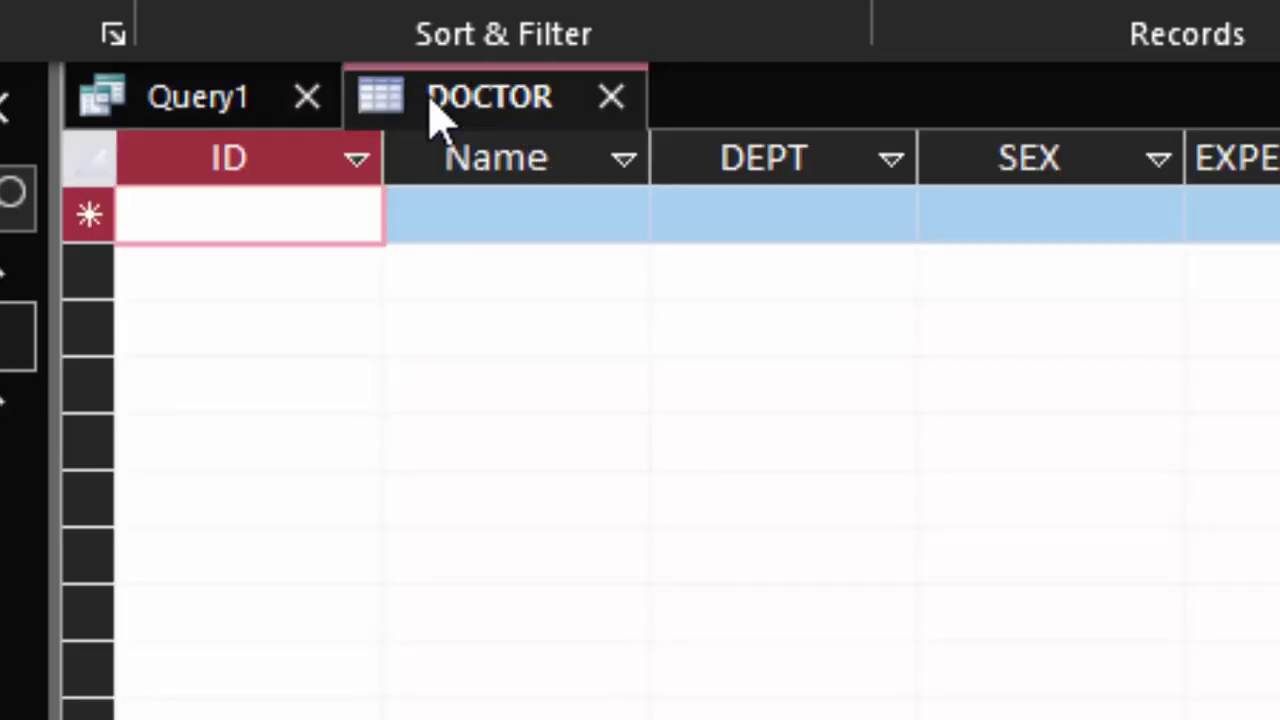
pyautogui.click(145, 104)
pyautogui.write('SEX,')
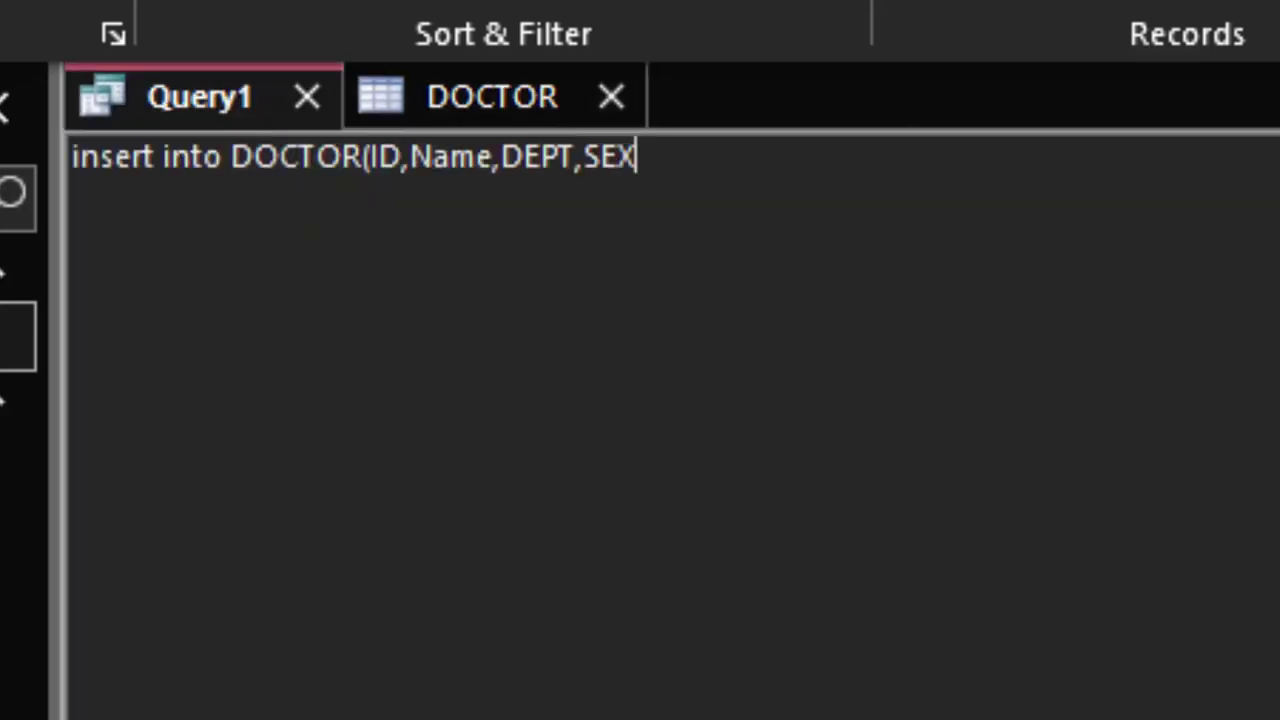
pyautogui.write('EX')
pyautogui.write('PERI')
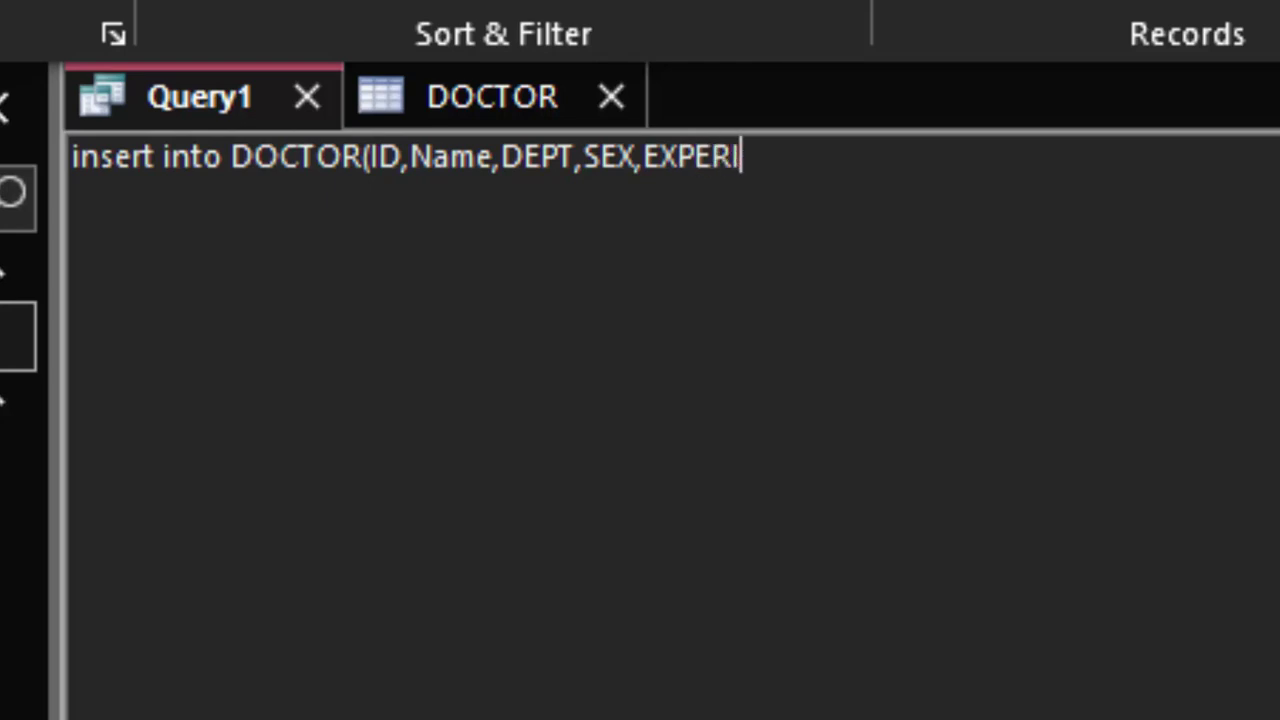
pyautogui.write('ENCE')
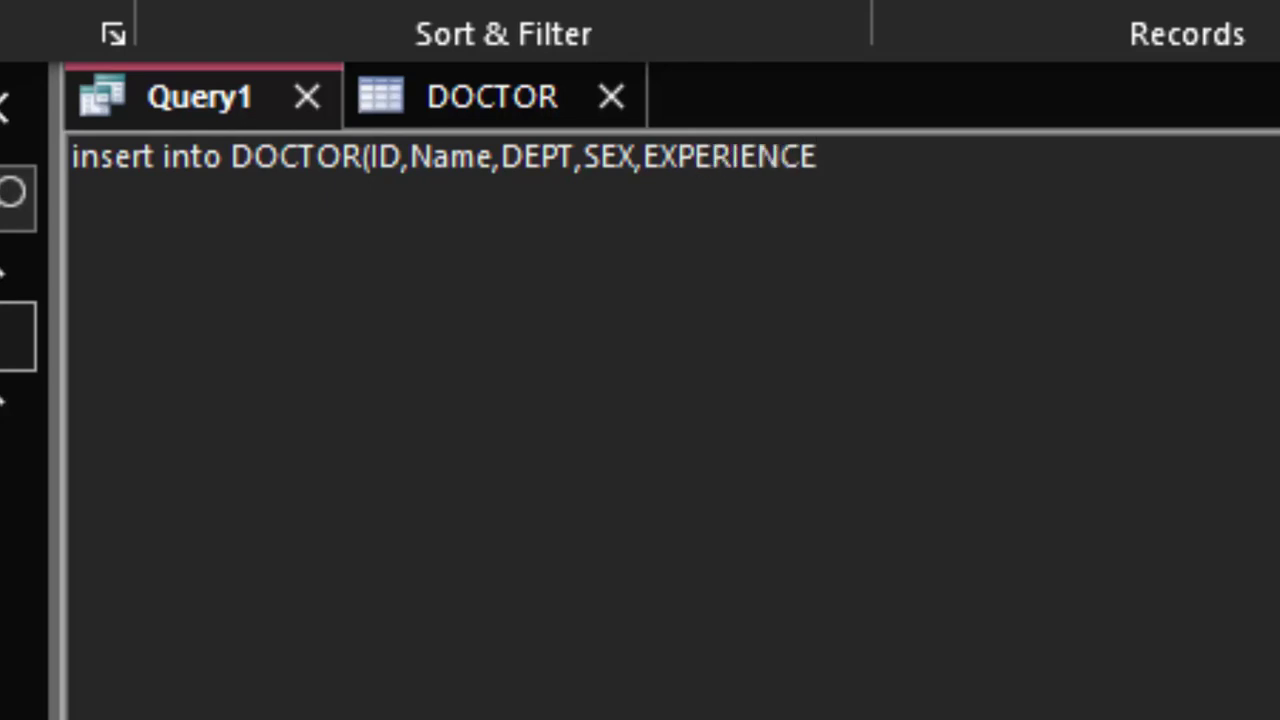
pyautogui.write(')')
pyautogui.press('Return')
pyautogui.write('VALU')
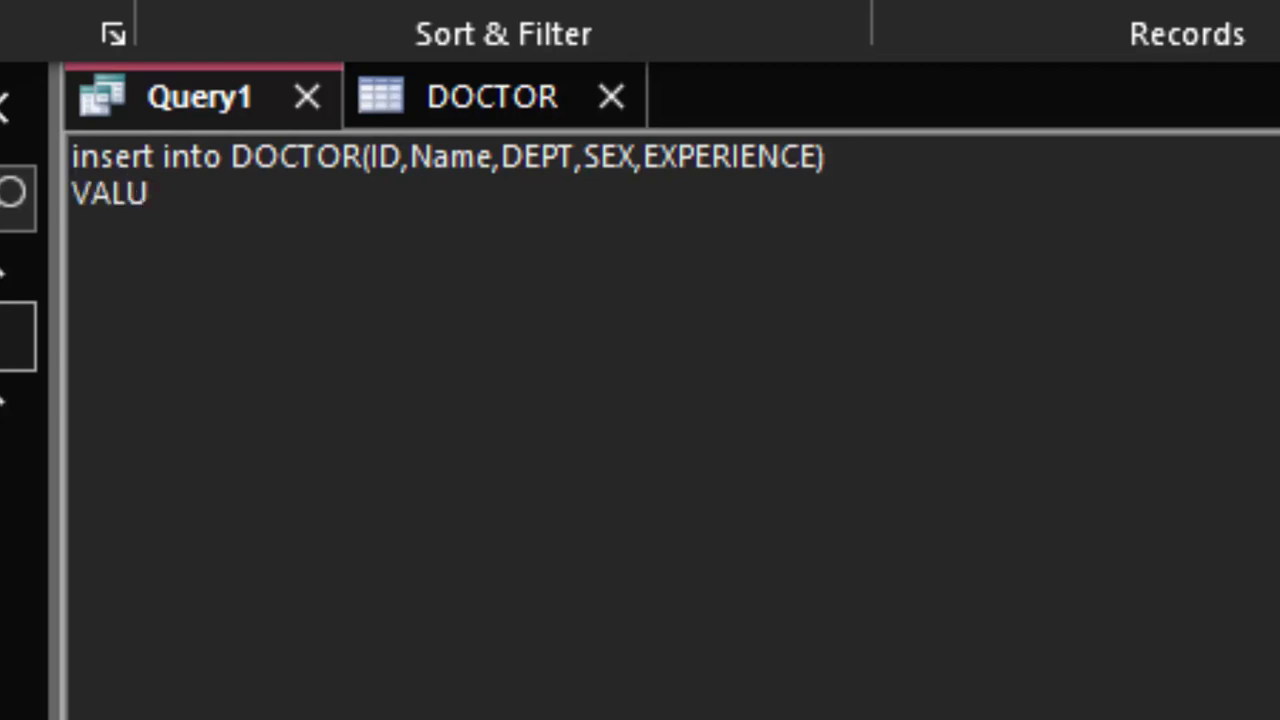
pyautogui.write('ES(')
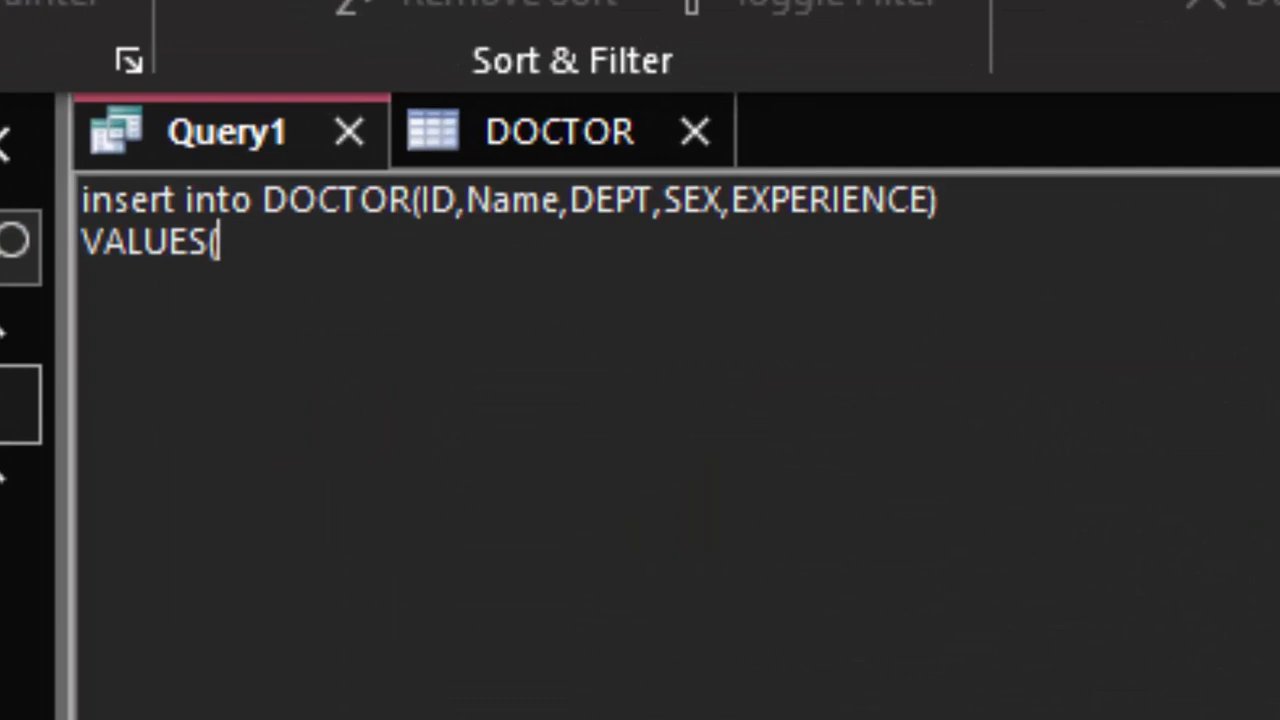
# - Enter 101 and the doctor's name as values, fixing typos, then type ENT
pyautogui.write('101,')
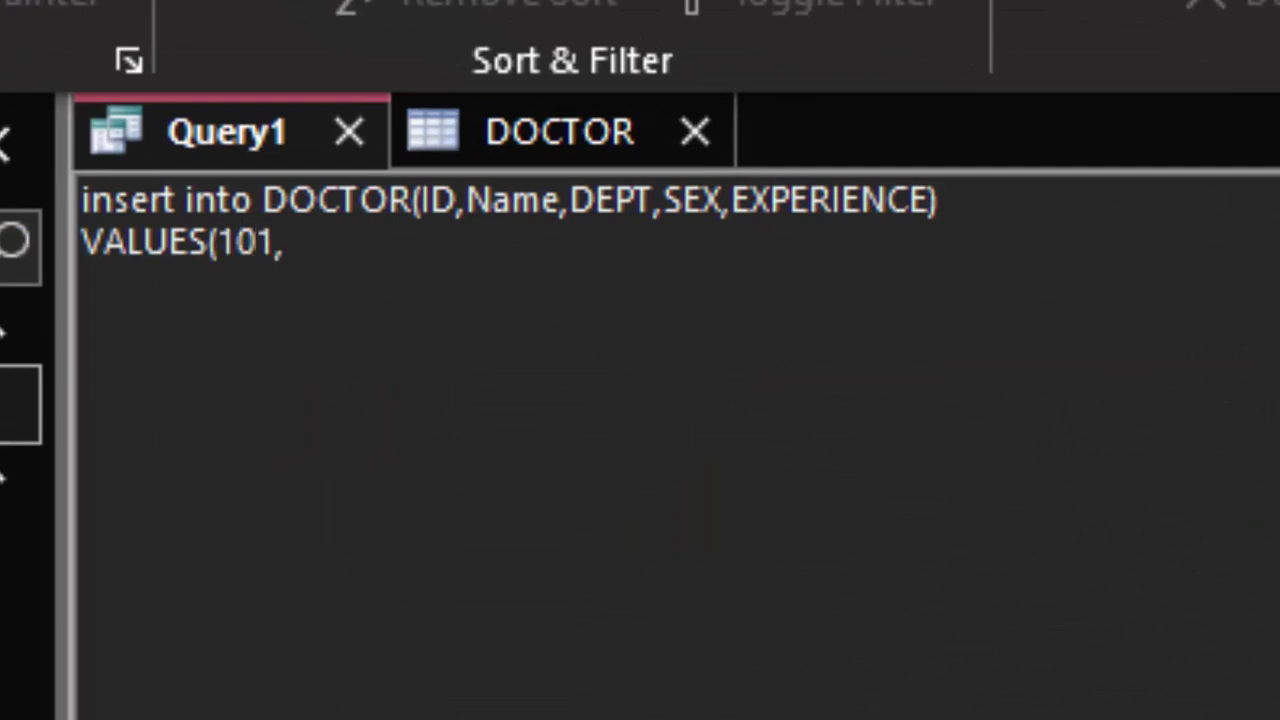
pyautogui.write("'")
pyautogui.write('jOHN')
pyautogui.write("'")
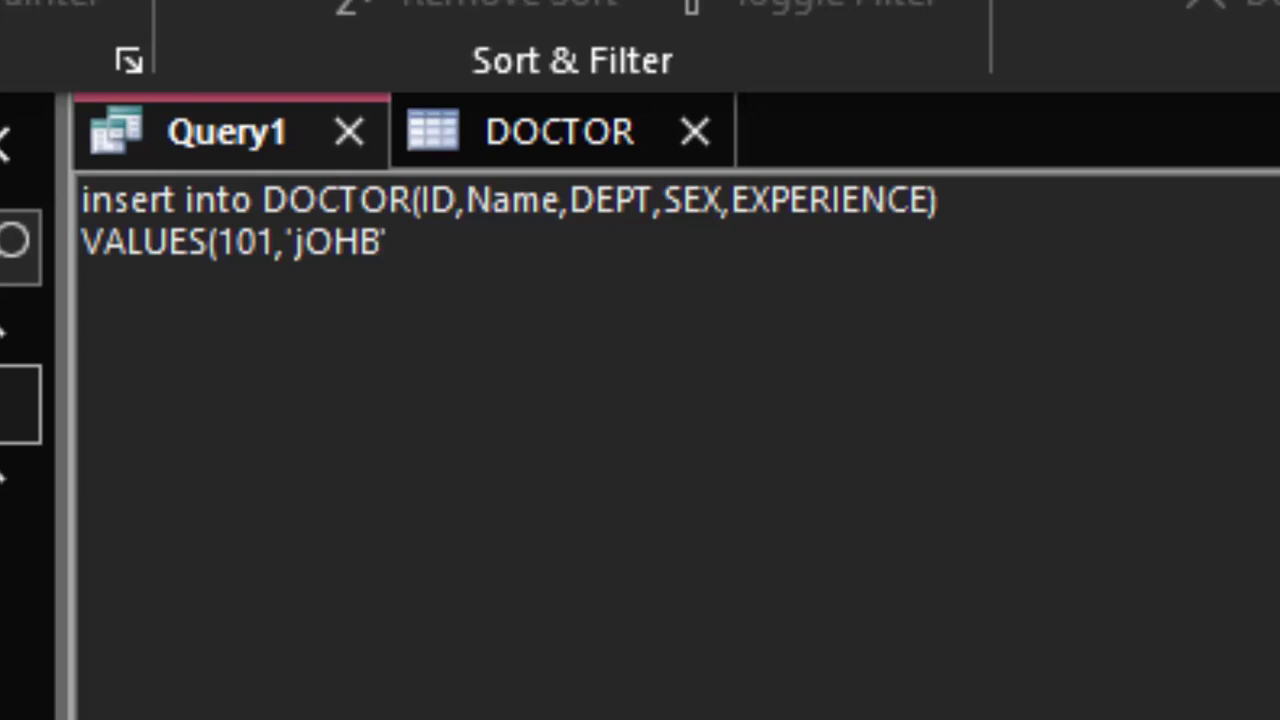
pyautogui.write(',')
pyautogui.click(381, 245)
pyautogui.press('BackSpace')
pyautogui.write('N')
pyautogui.click(311, 258)
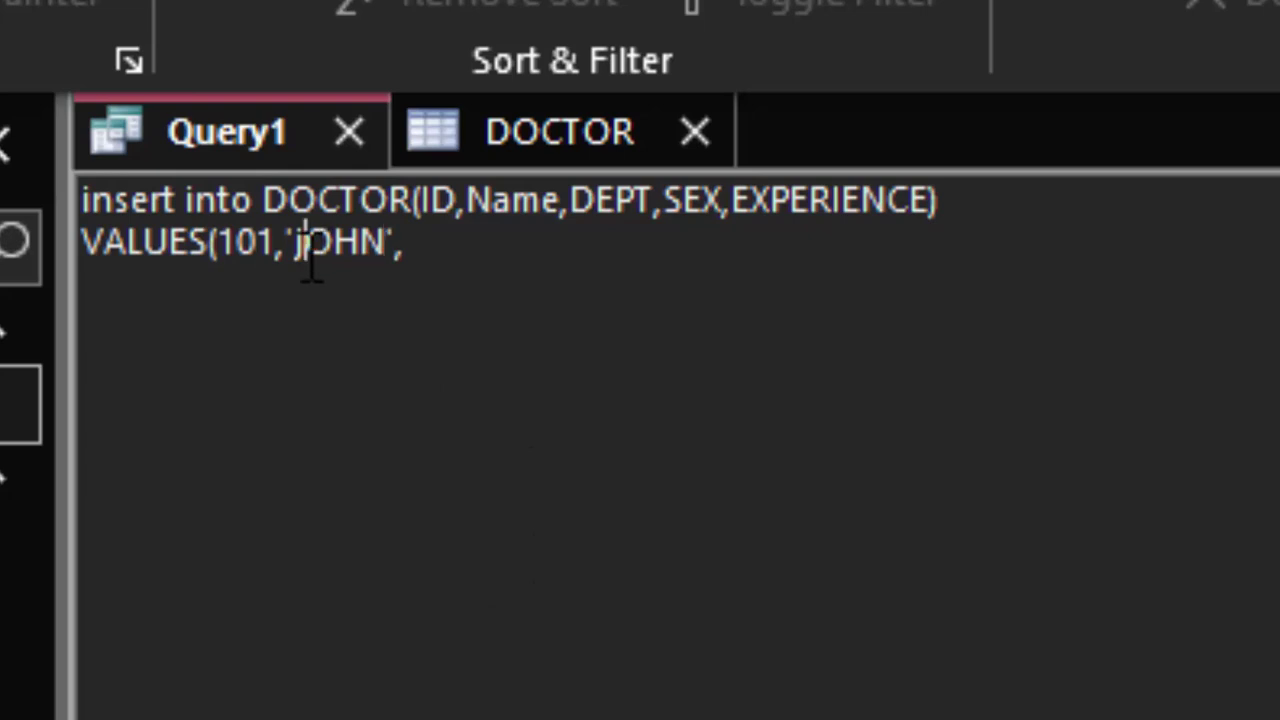
pyautogui.press('BackSpace')
pyautogui.write('J')
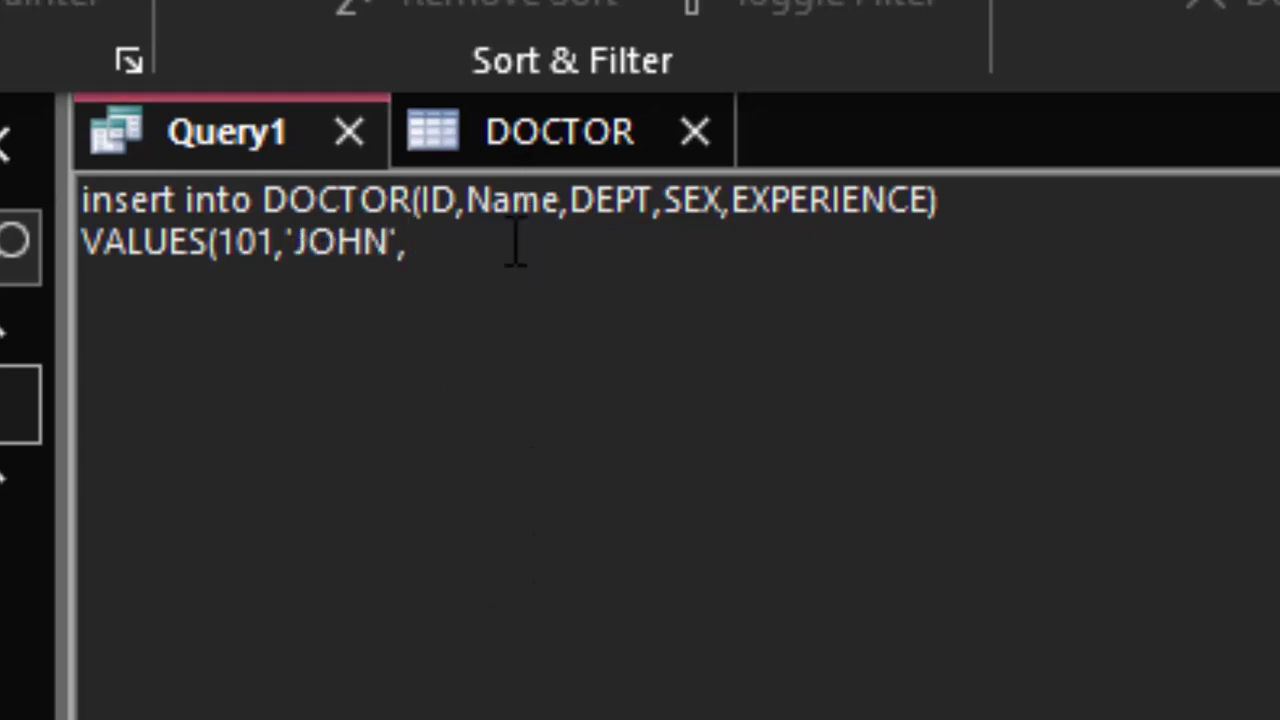
pyautogui.write('ENT')
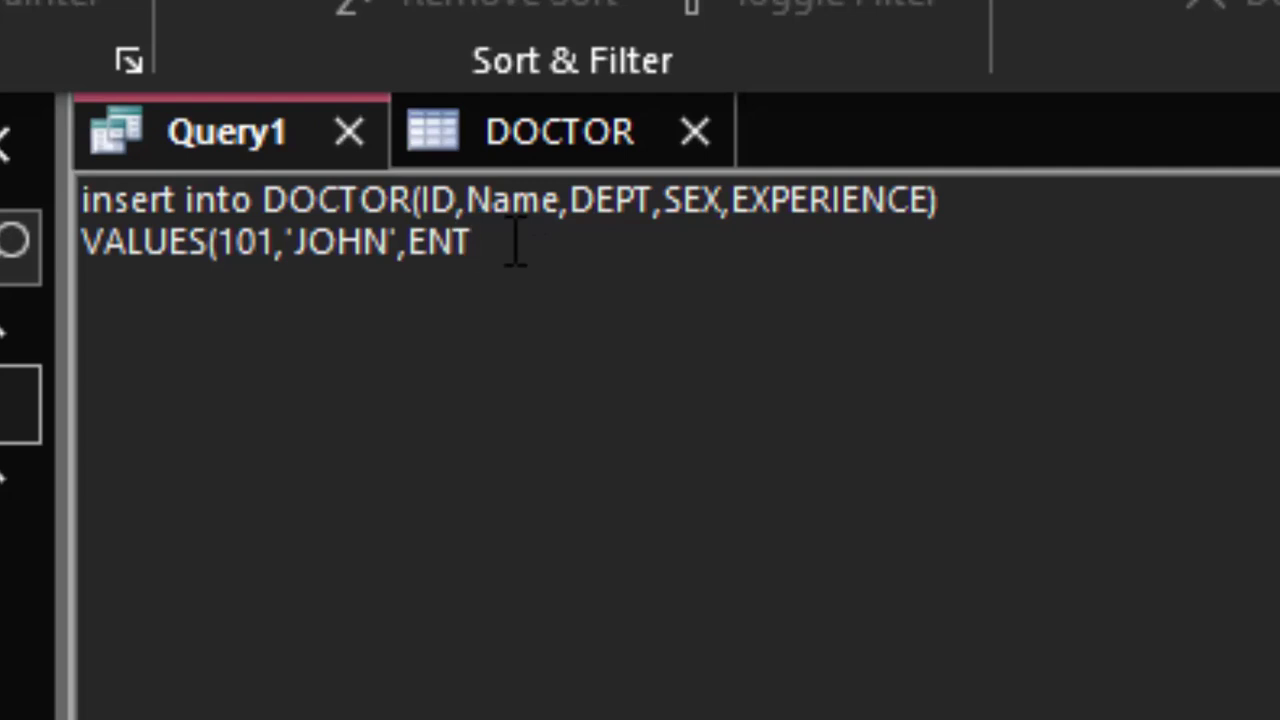
# - Quote 'ENT' and complete the VALUES list with 'M',12);
pyautogui.click(414, 250)
pyautogui.write("'")
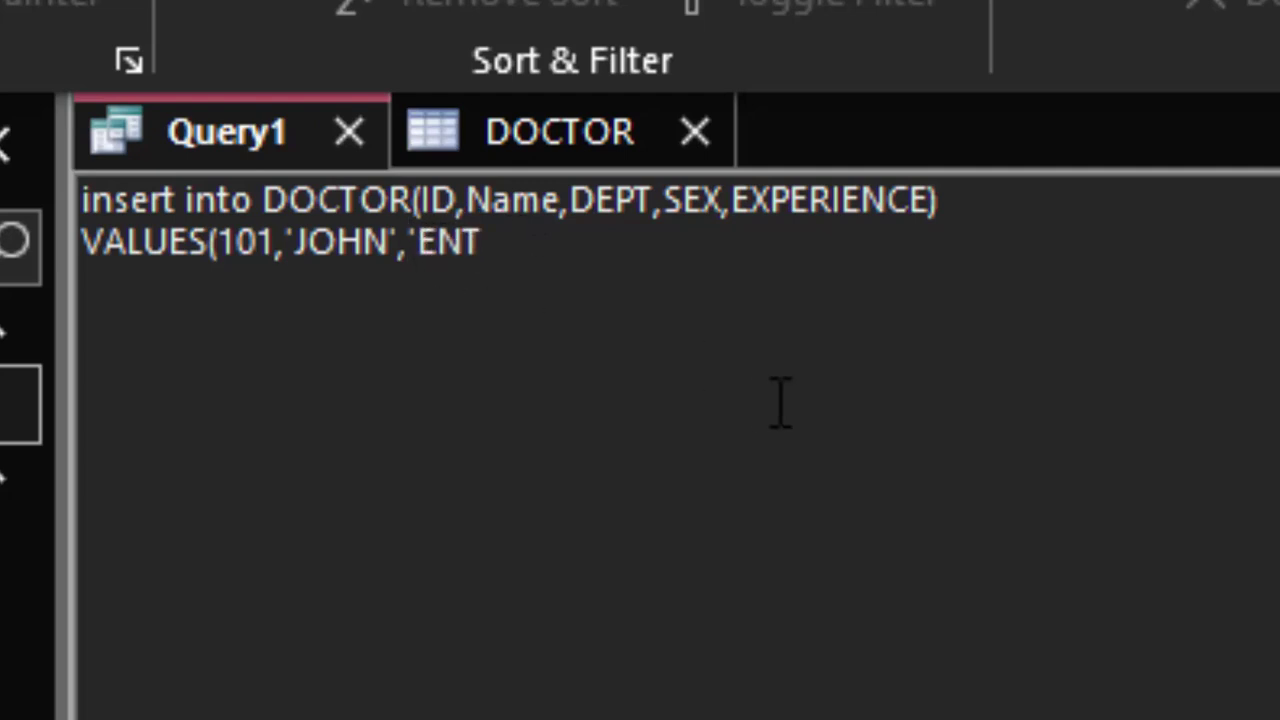
pyautogui.click(512, 248)
pyautogui.write("',")
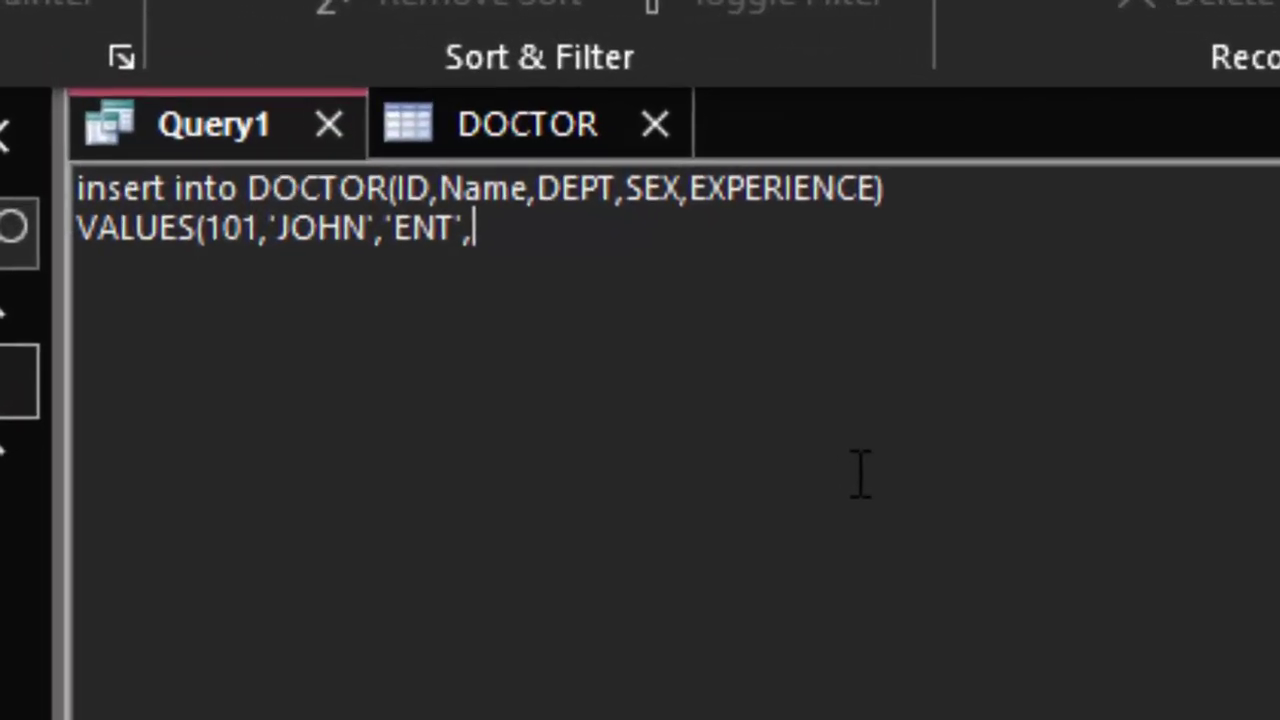
pyautogui.write("'M")
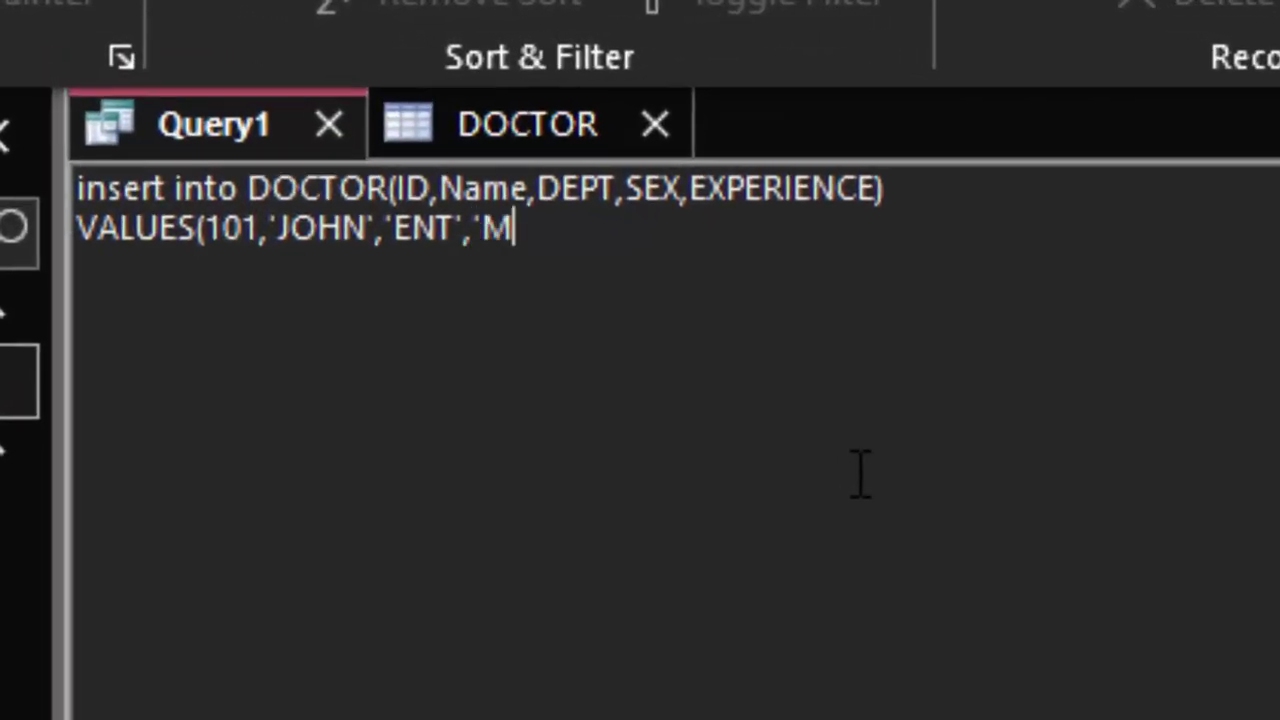
pyautogui.write("',")
pyautogui.write('12)')
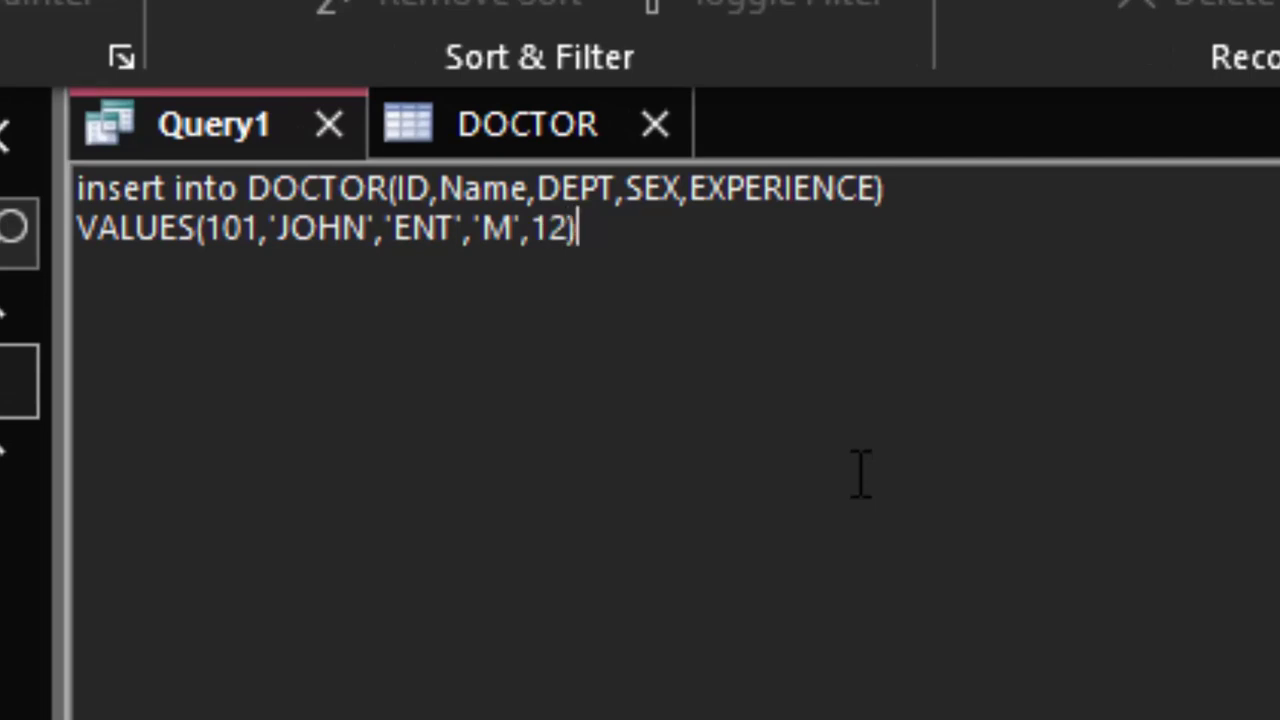
pyautogui.write(';')
# - Close the DOCTOR tab, run the INSERT query and confirm appending 1 row
pyautogui.press('Return')
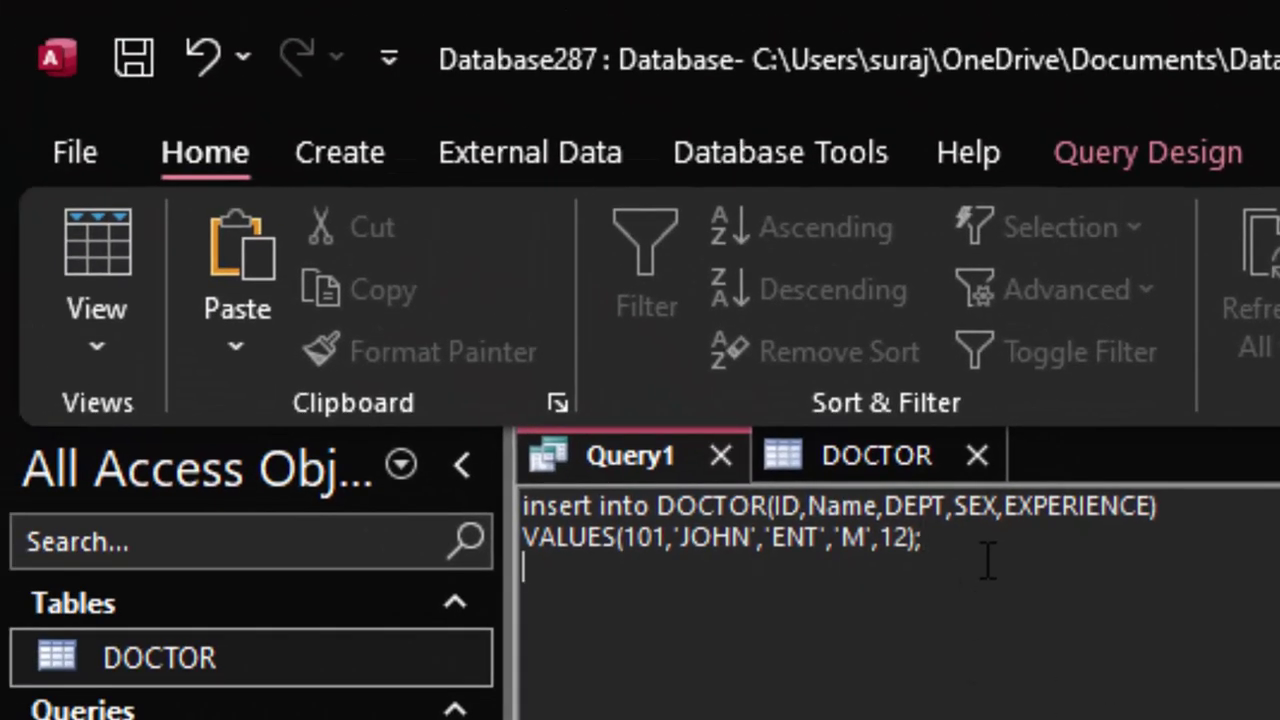
pyautogui.hotkey('ctrl', 'a')
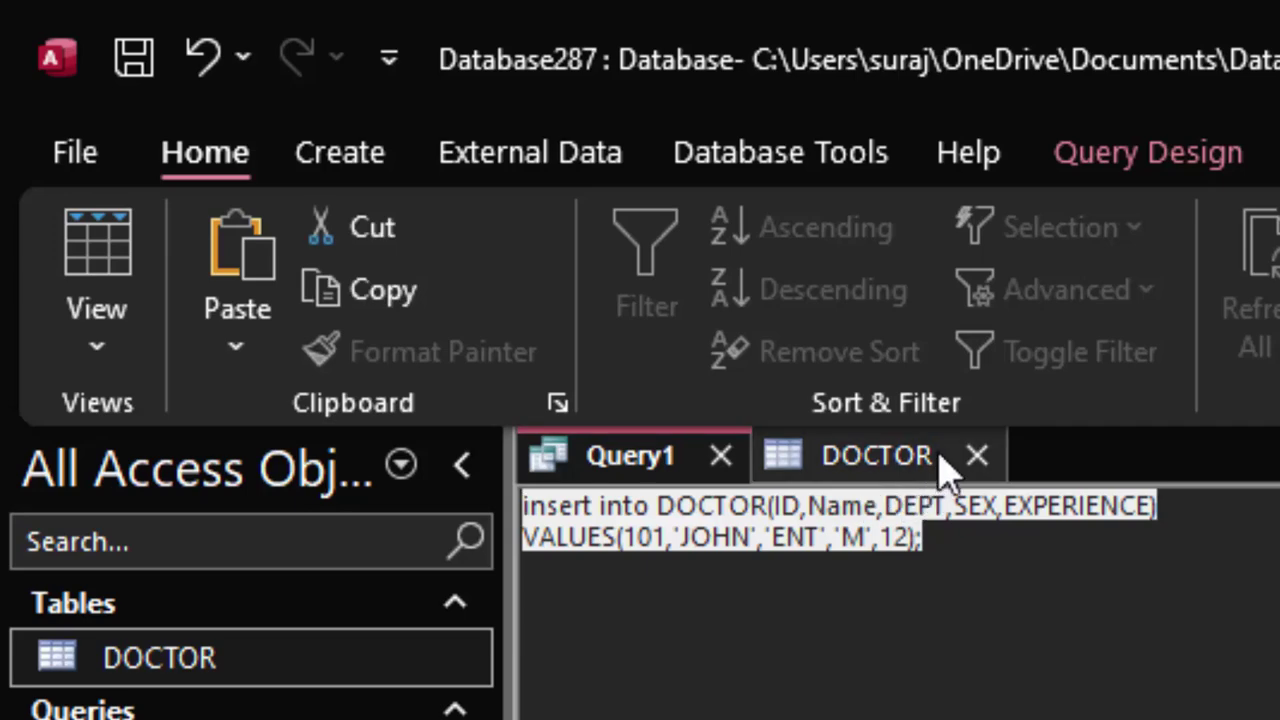
pyautogui.click(978, 456)
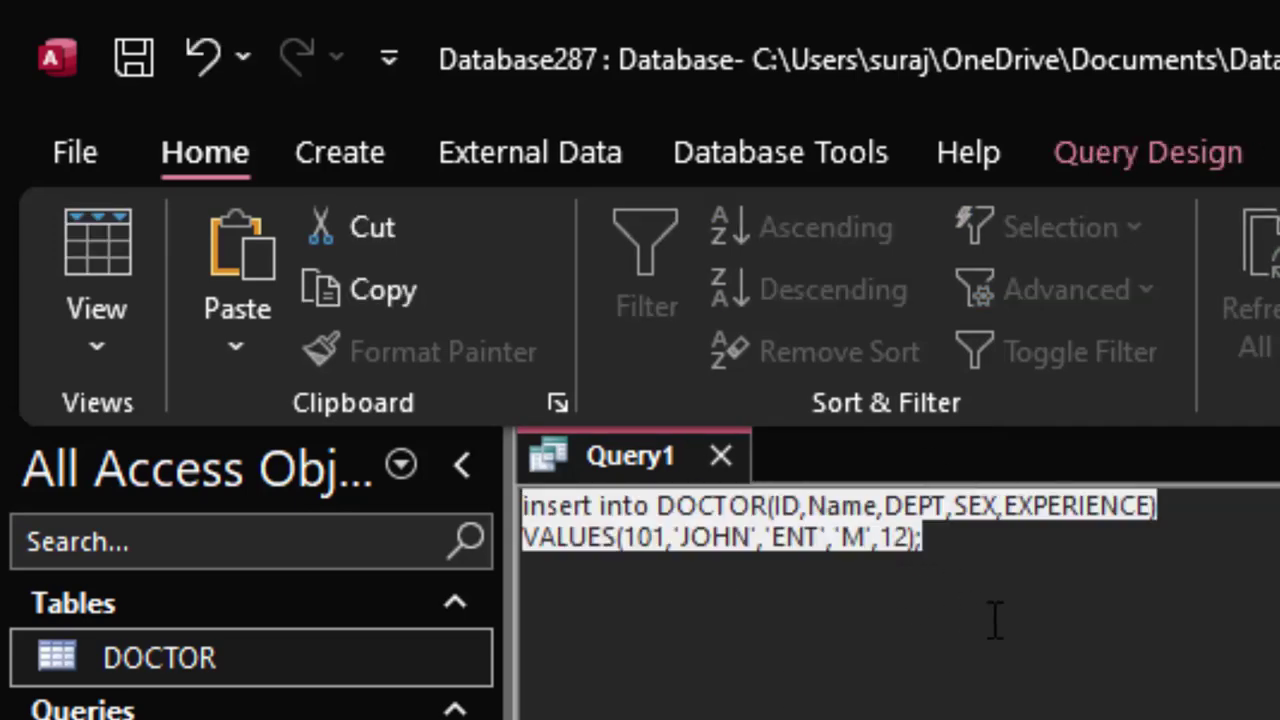
pyautogui.click(1163, 160)
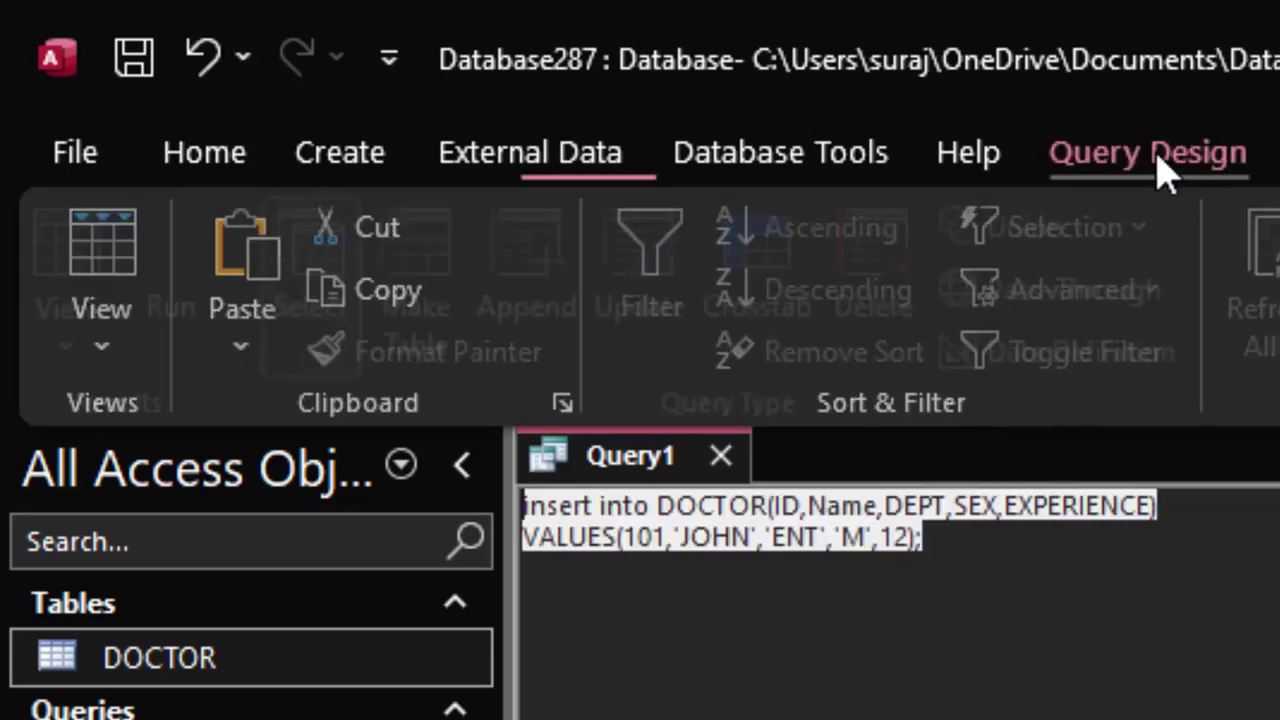
pyautogui.click(191, 280)
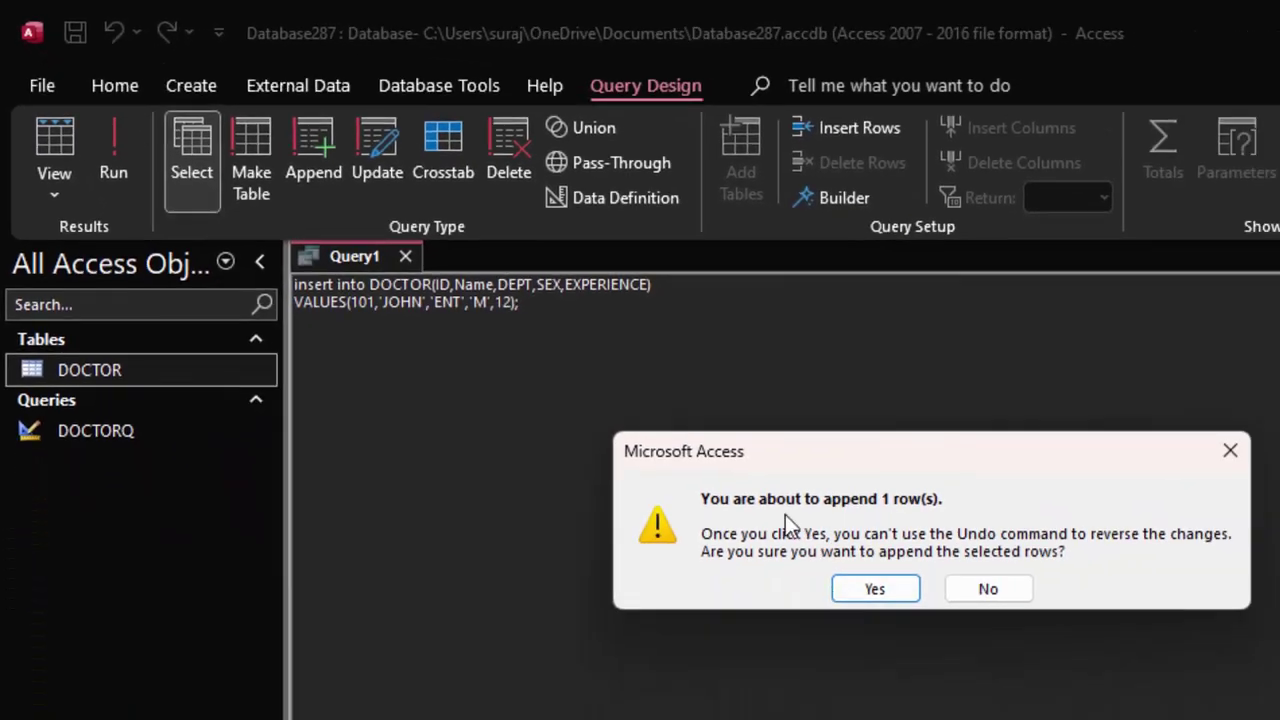
pyautogui.click(874, 589)
# - Open DOCTOR to confirm row 101, ENT, M, 12, and add a closing parenthesis in Query1
pyautogui.click(96, 370)
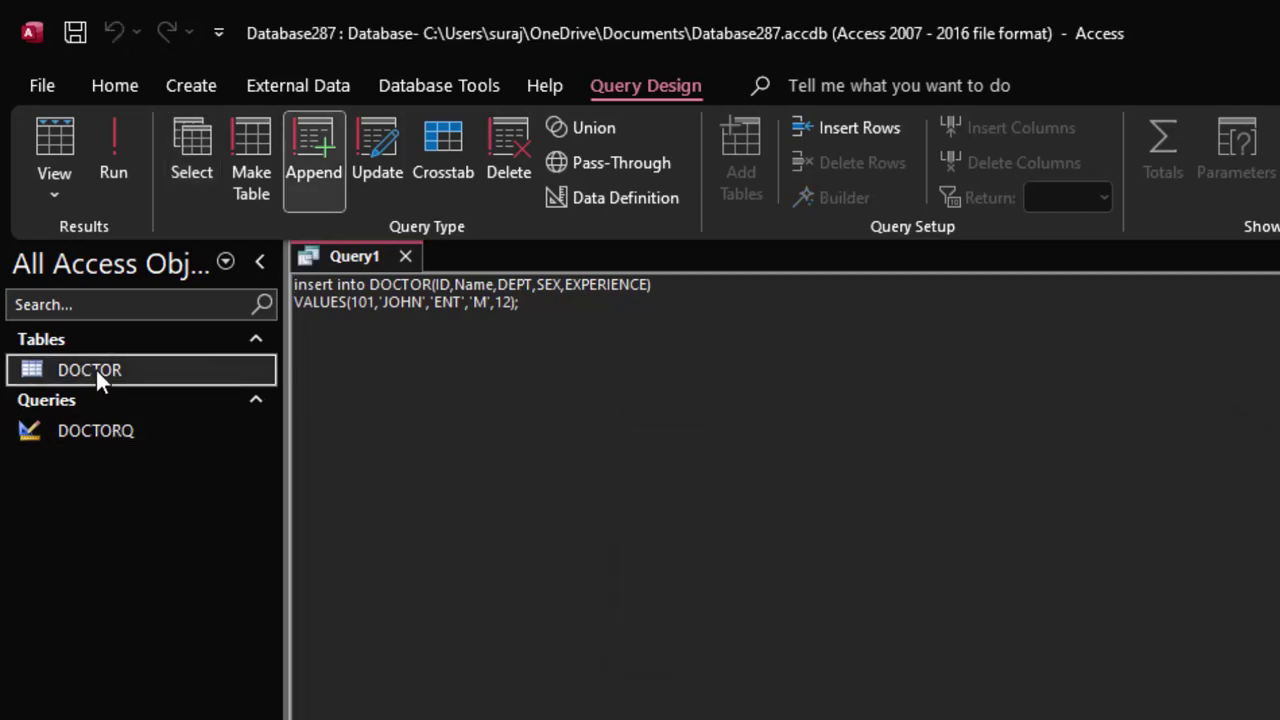
pyautogui.doubleClick(96, 370)
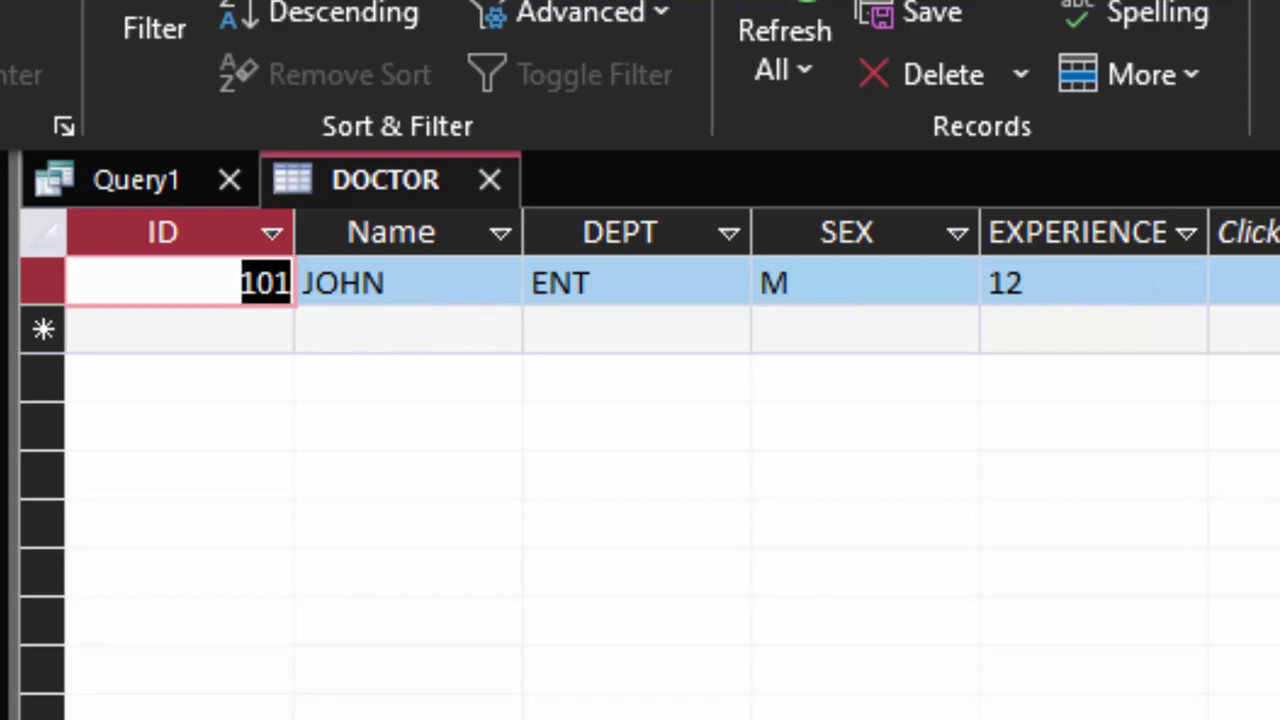
pyautogui.click(157, 178)
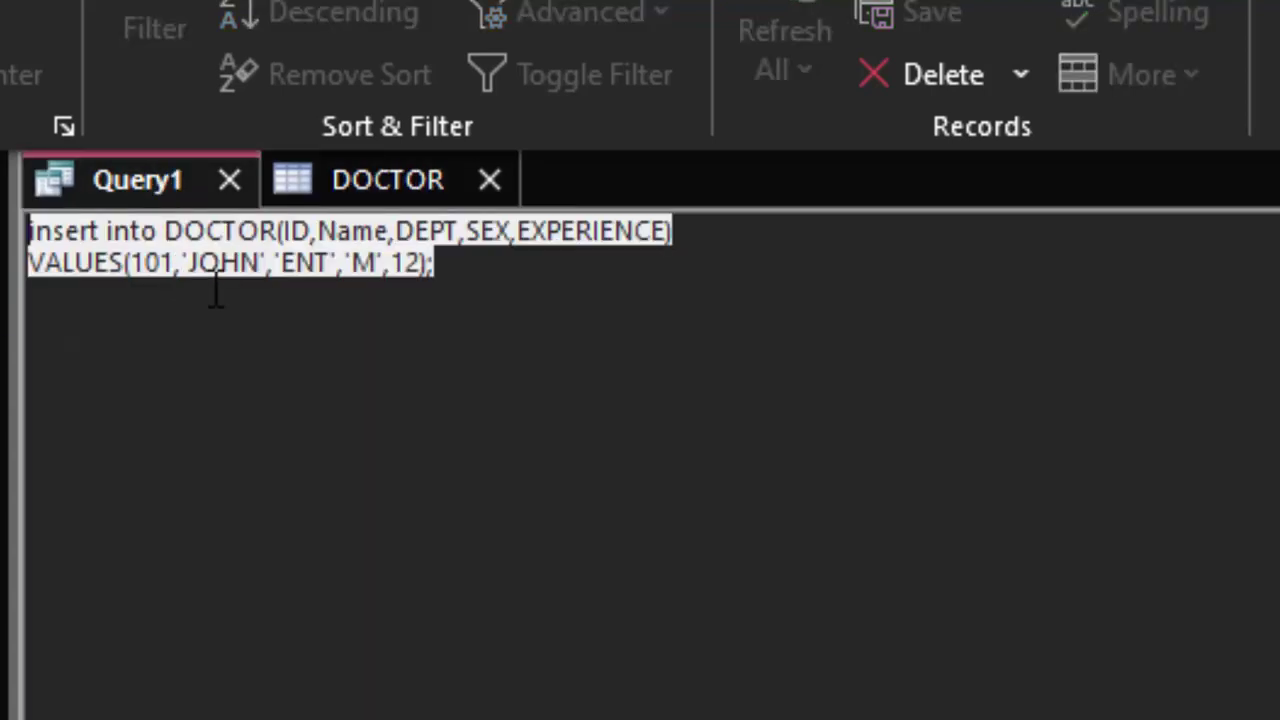
pyautogui.click(428, 258)
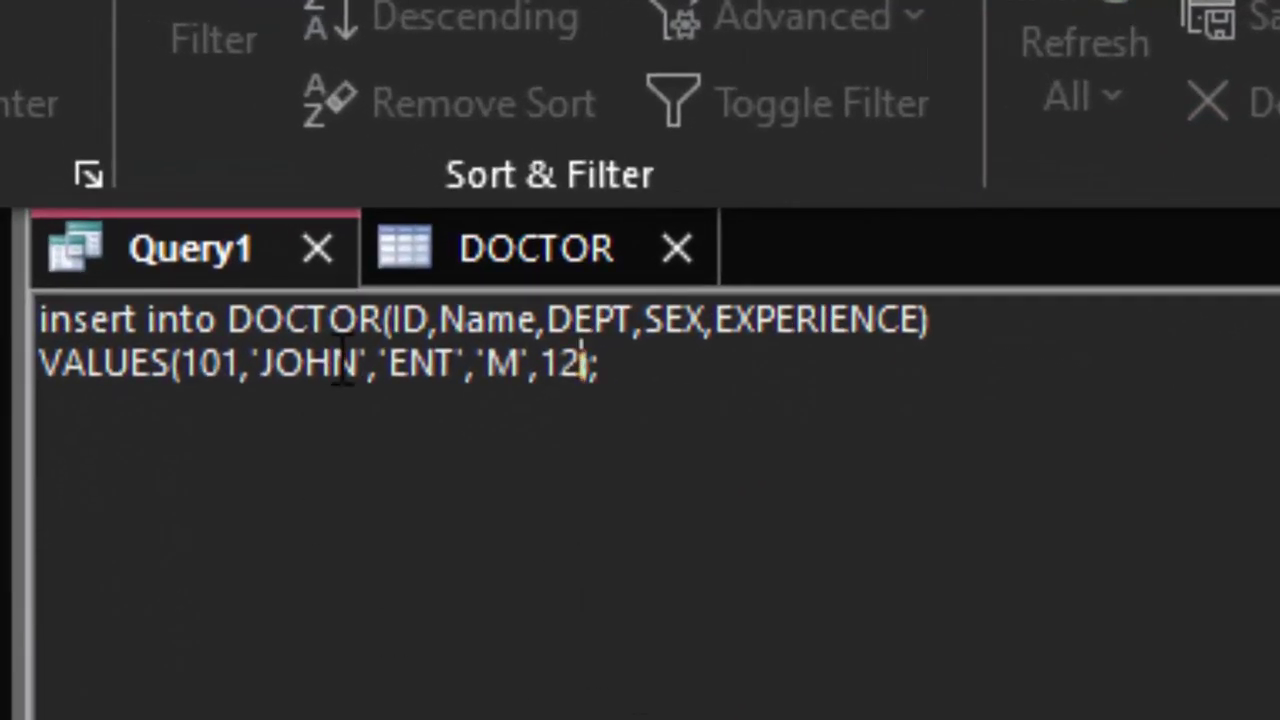
pyautogui.write(')')
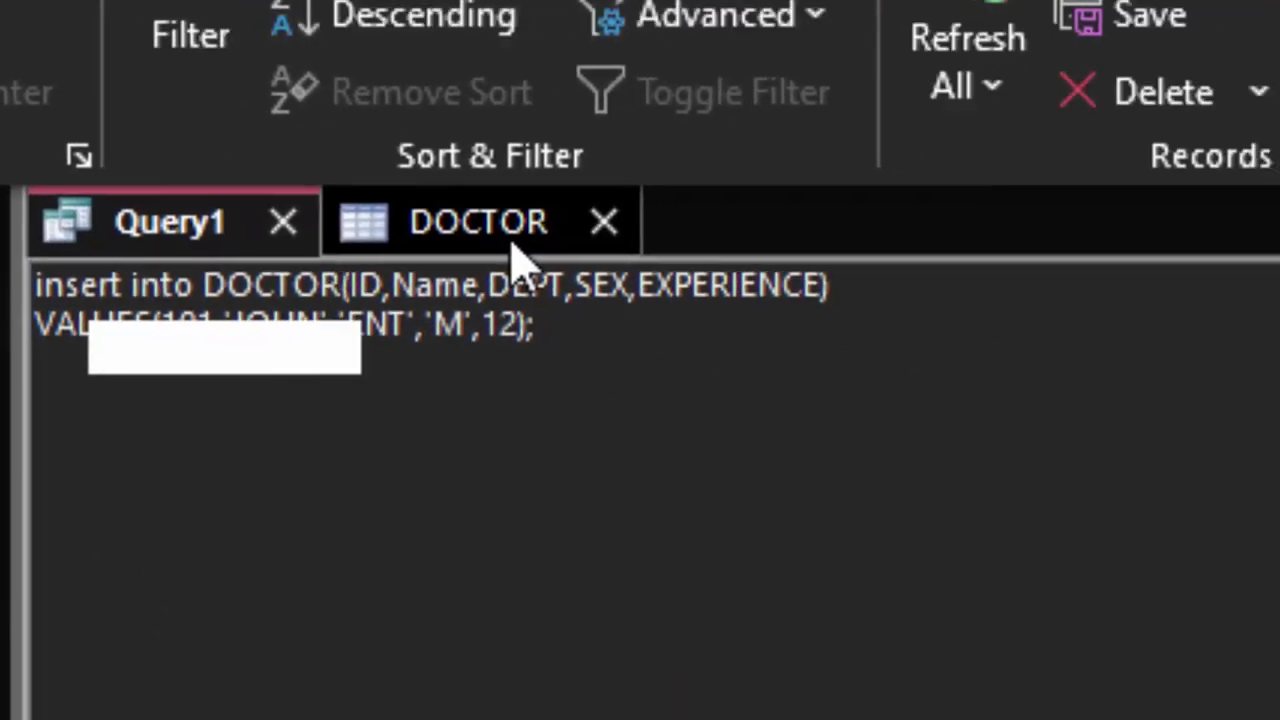
pyautogui.click(577, 285)
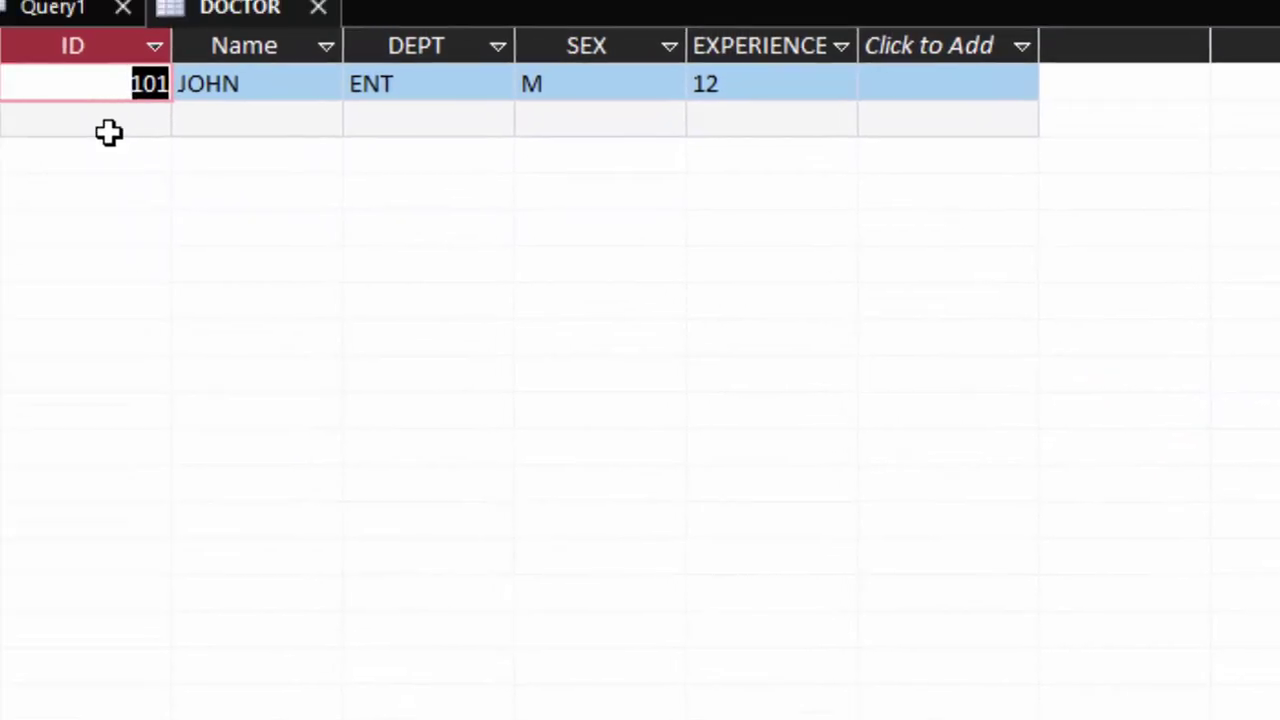
pyautogui.click(135, 95)
pyautogui.click(285, 272)
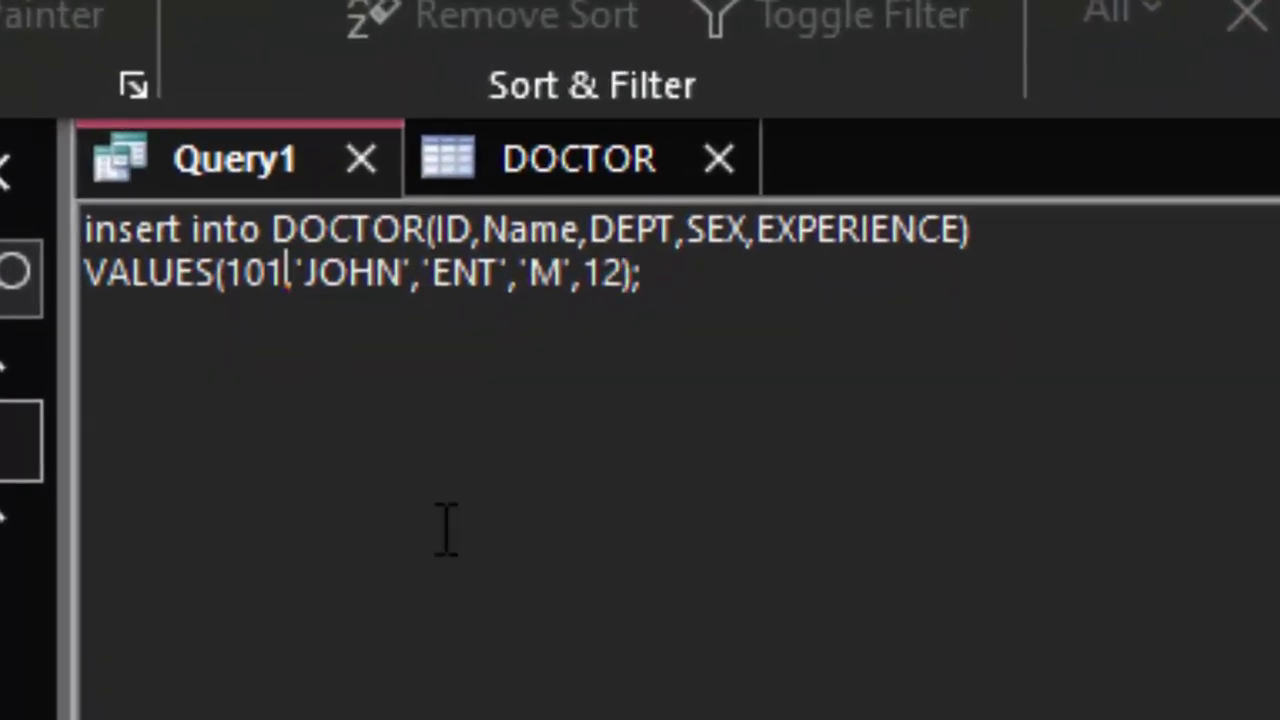
# - Change the ID from 101 to 104 and replace the doctor's name
pyautogui.press('BackSpace')
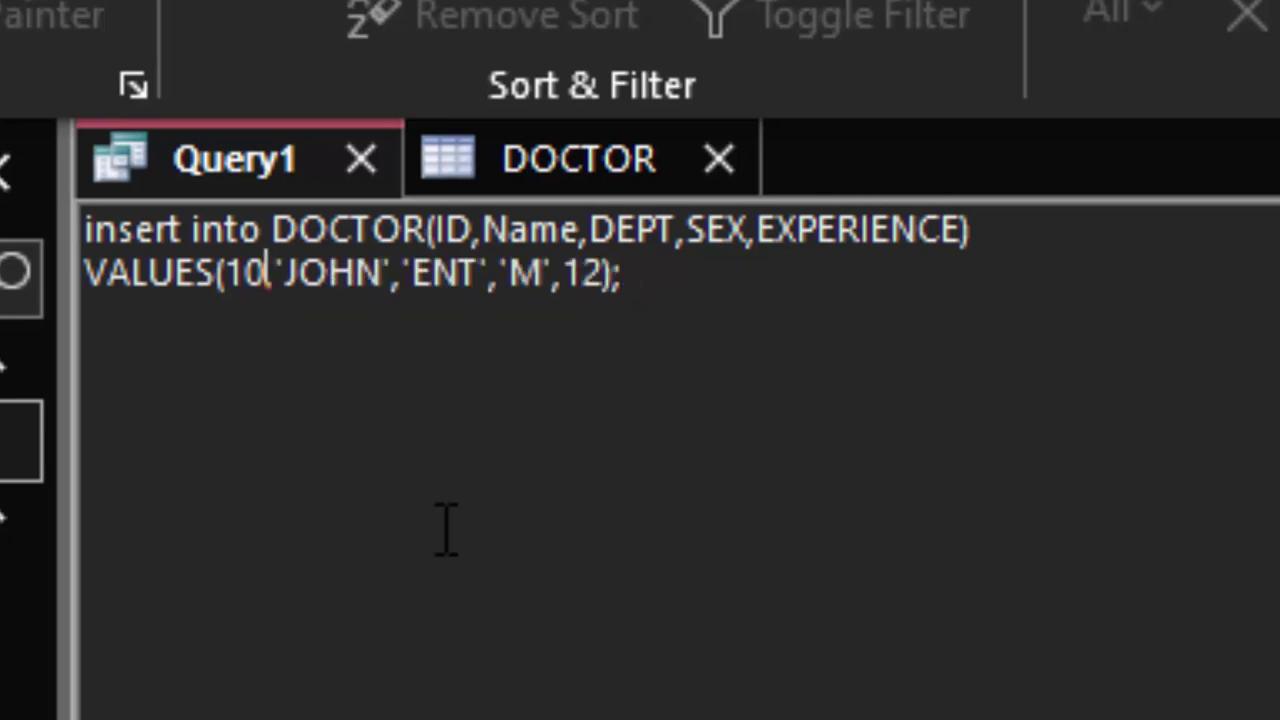
pyautogui.write('4')
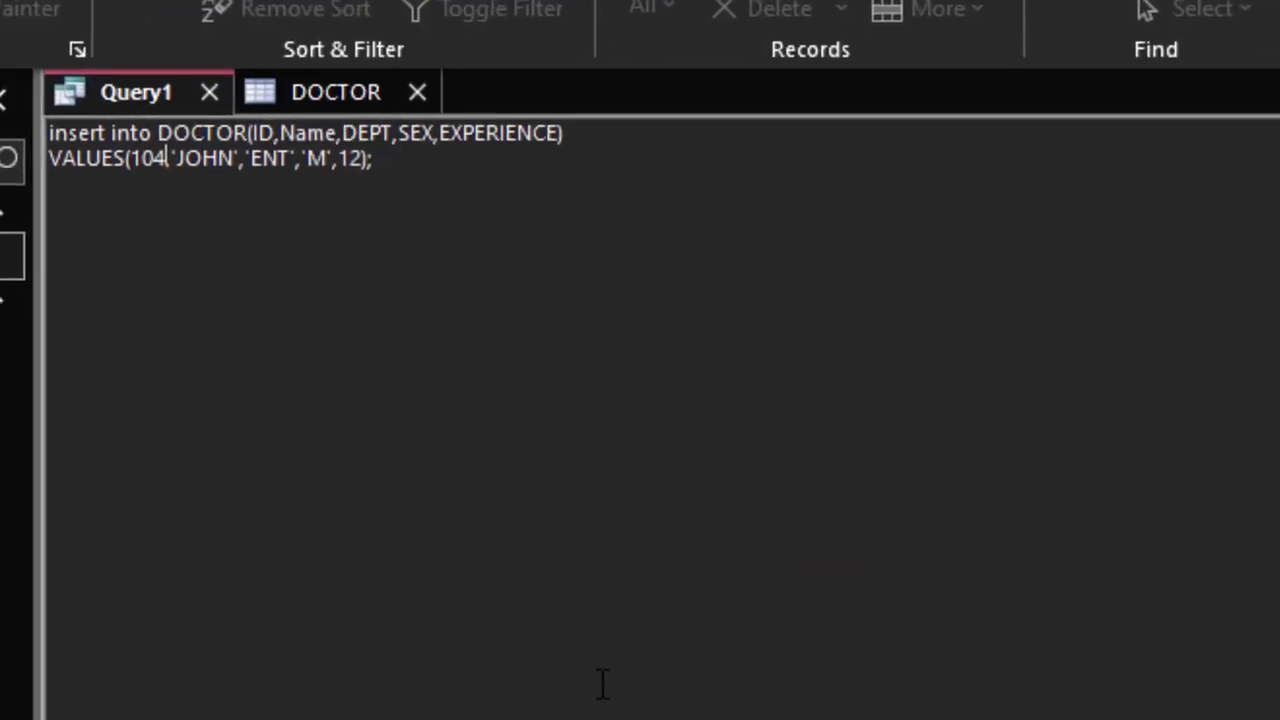
pyautogui.write(',')
pyautogui.click(350, 240)
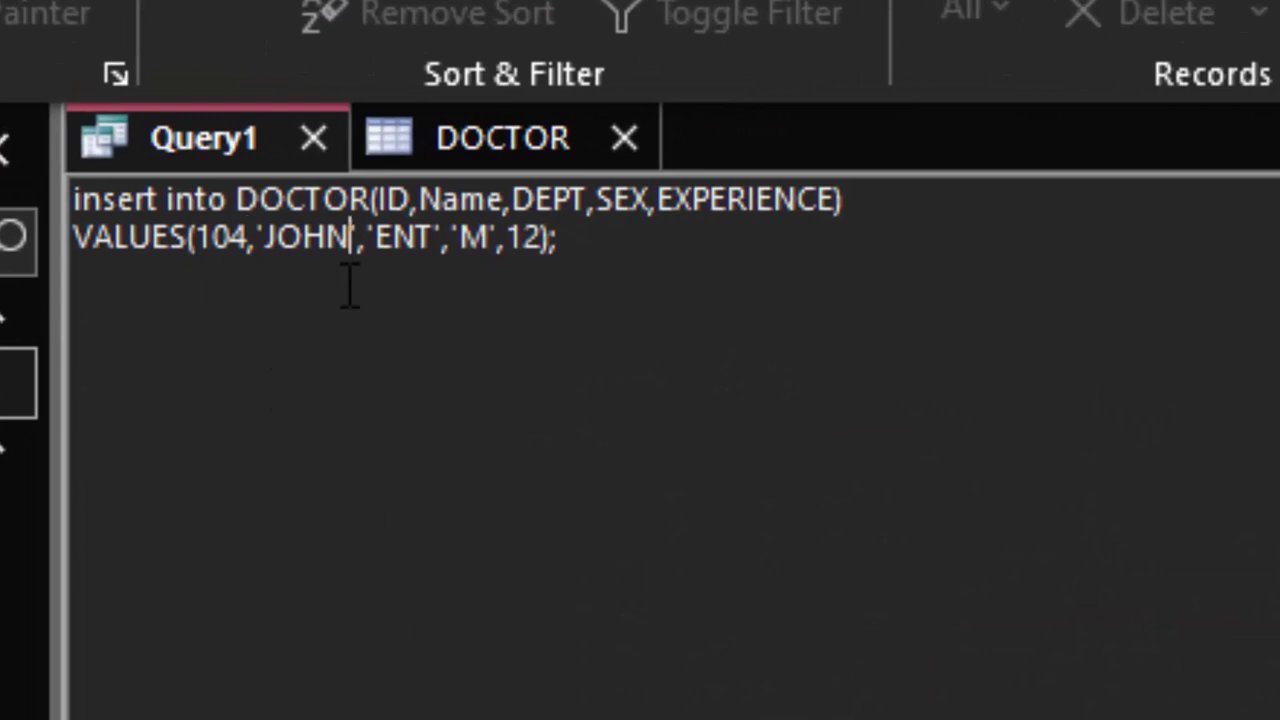
pyautogui.press('BackSpace')
pyautogui.press('BackSpace')
pyautogui.press('BackSpace')
pyautogui.press('BackSpace')
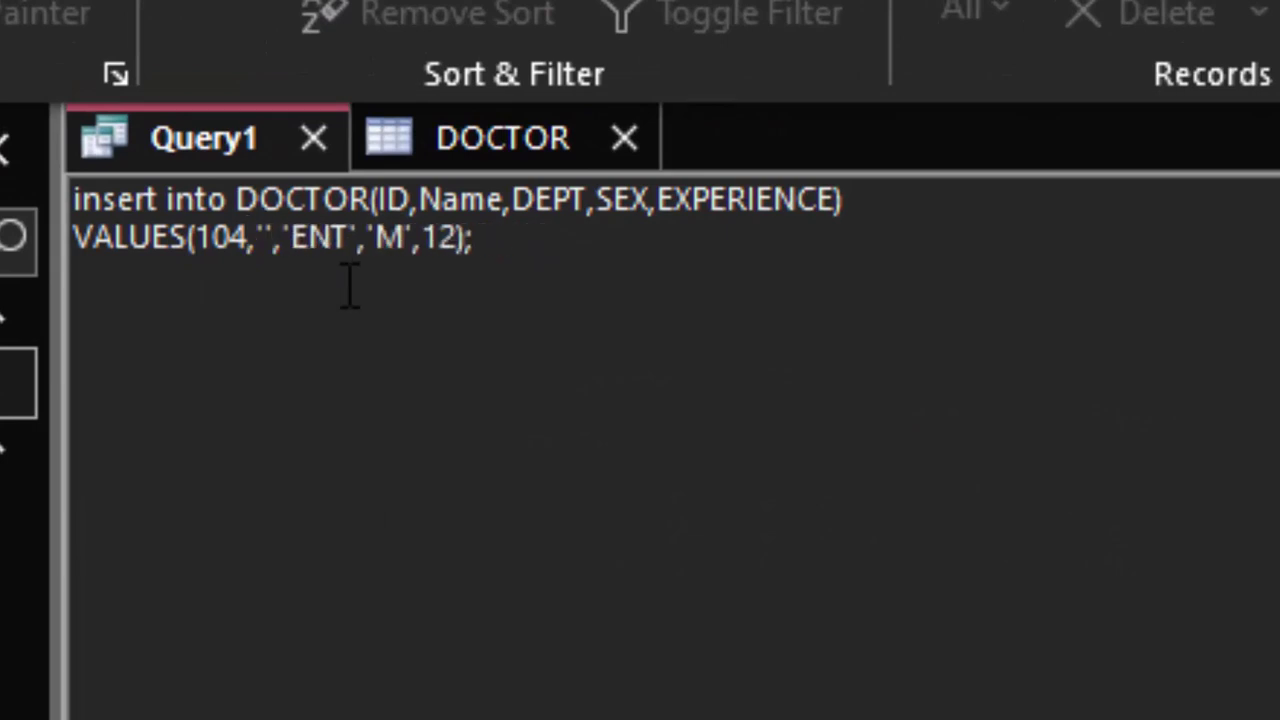
pyautogui.write('SMITH')
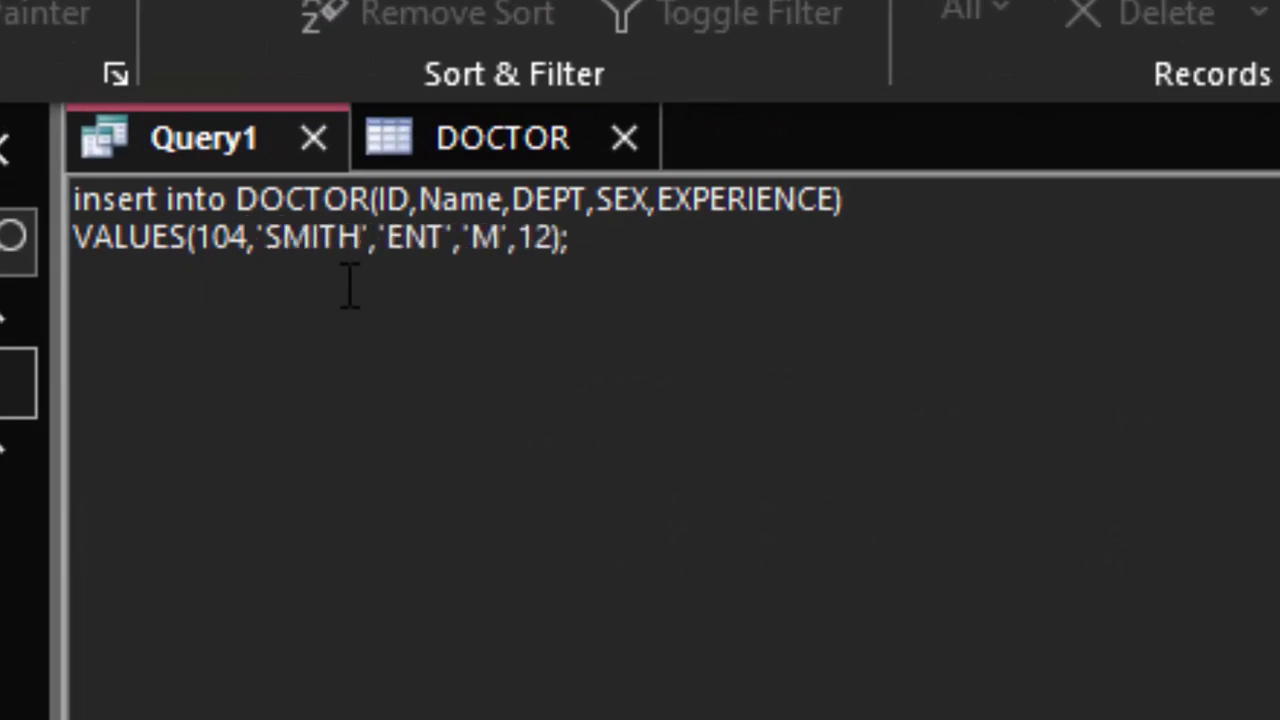
# - Change the department to ORTHOPEDIC and the experience from 12 to 5
pyautogui.click(445, 238)
pyautogui.press('BackSpace')
pyautogui.press('BackSpace')
pyautogui.press('BackSpace')
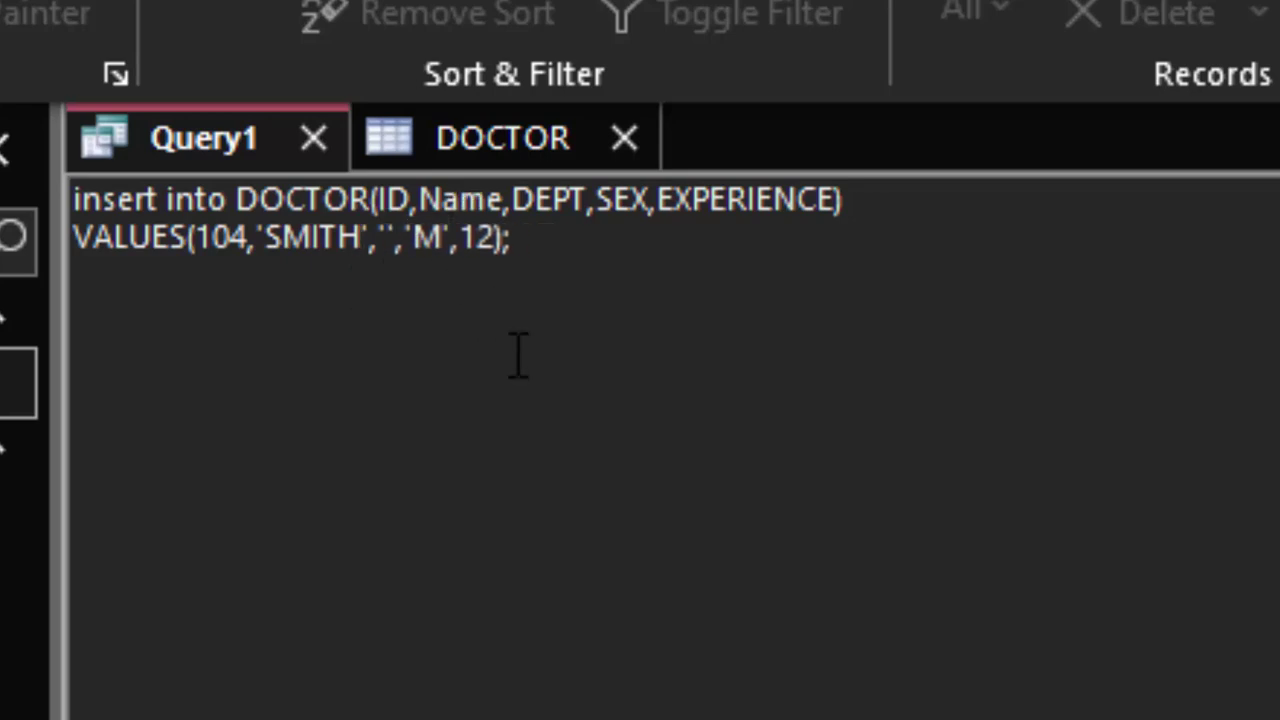
pyautogui.write('ORTHO')
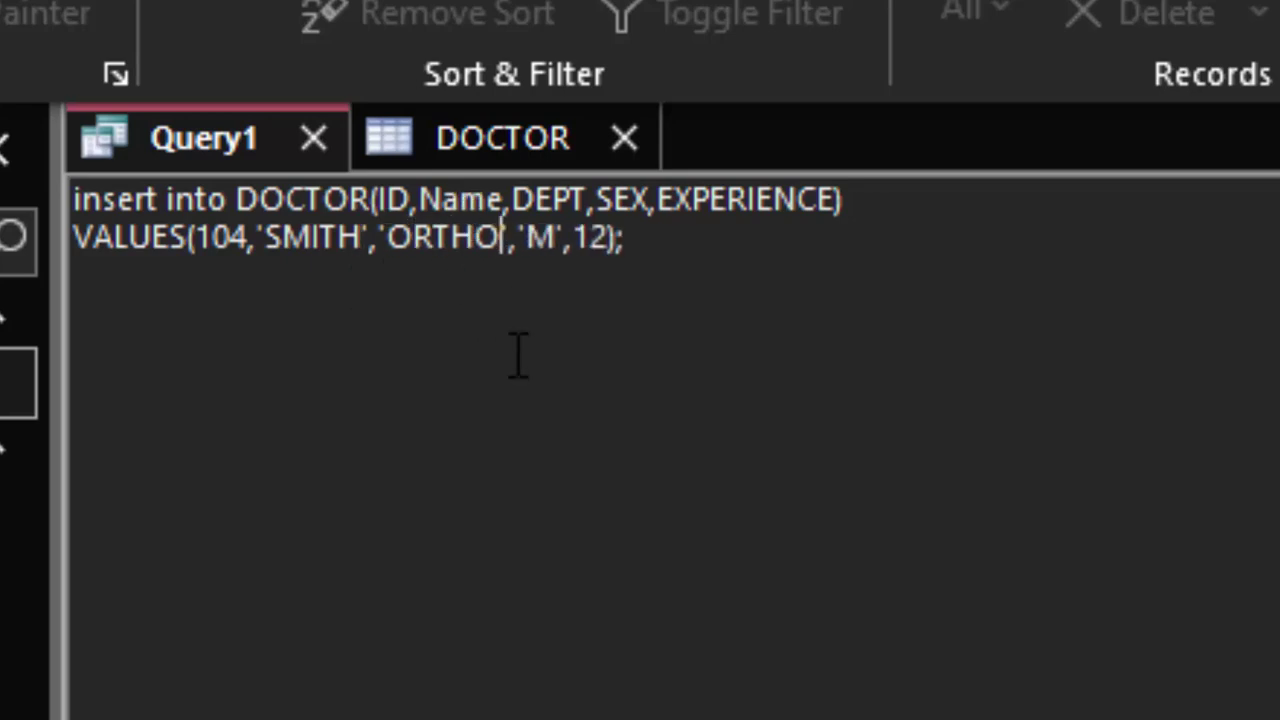
pyautogui.write('PEDIC')
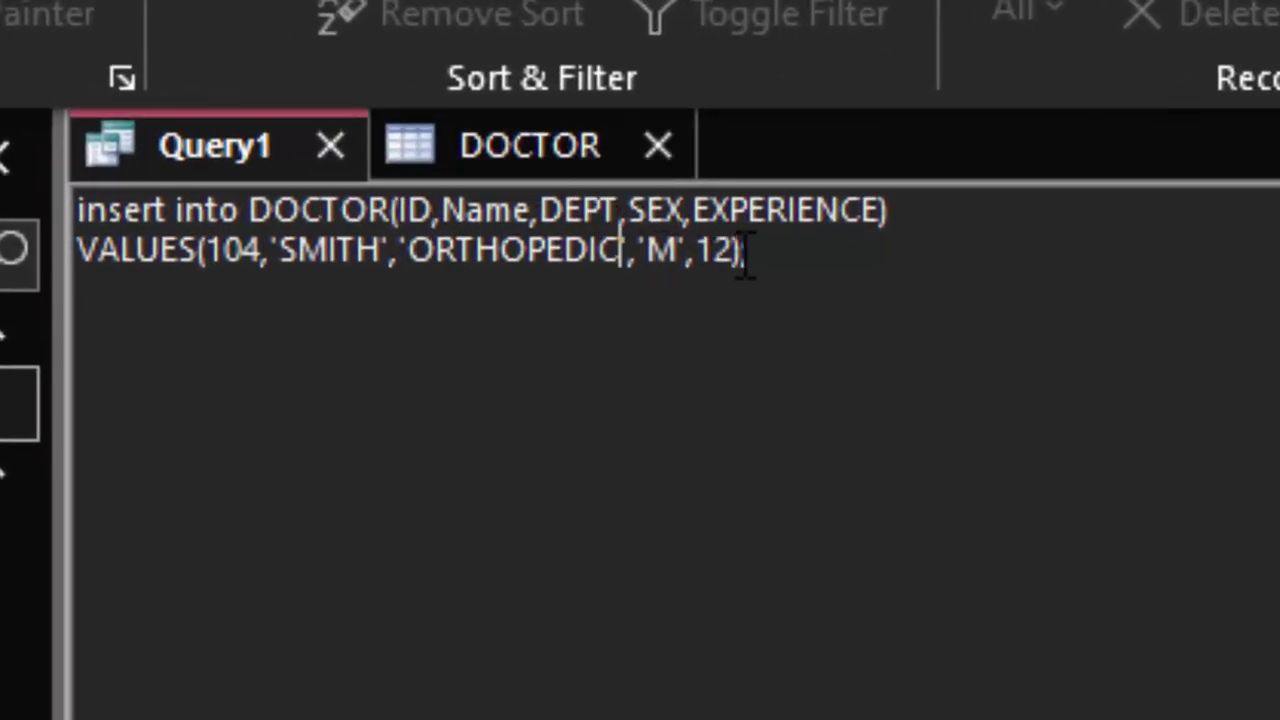
pyautogui.click(735, 258)
pyautogui.press('BackSpace')
pyautogui.press('BackSpace')
pyautogui.write('5')
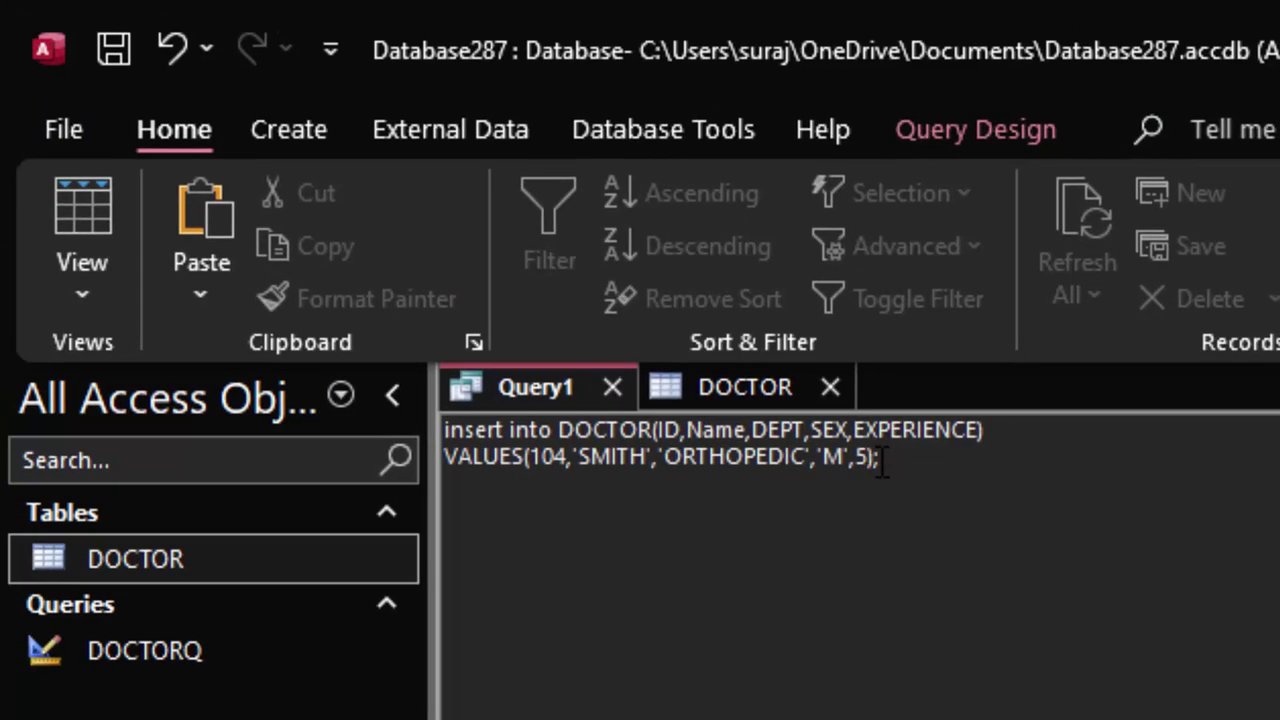
# - Run the edited INSERT for doctor 104, confirm the append, and reopen DOCTOR
pyautogui.click(830, 388)
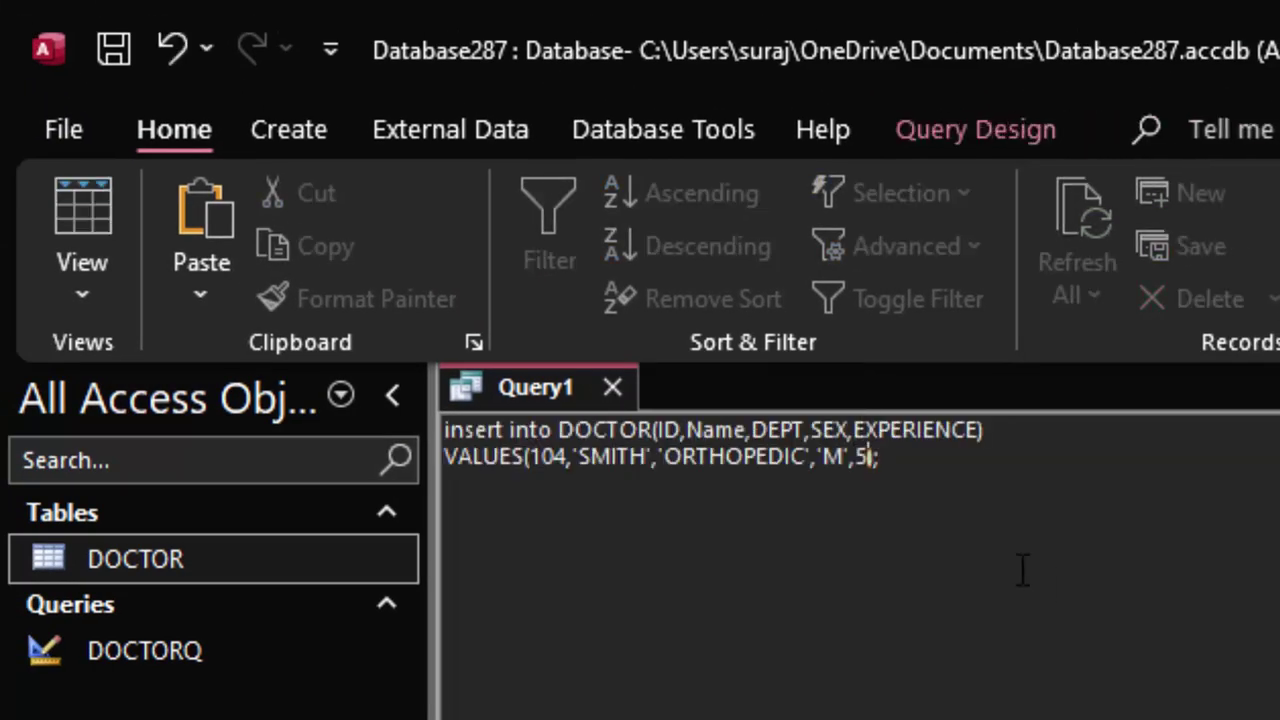
pyautogui.click(937, 471)
pyautogui.hotkey('ctrl', 'a')
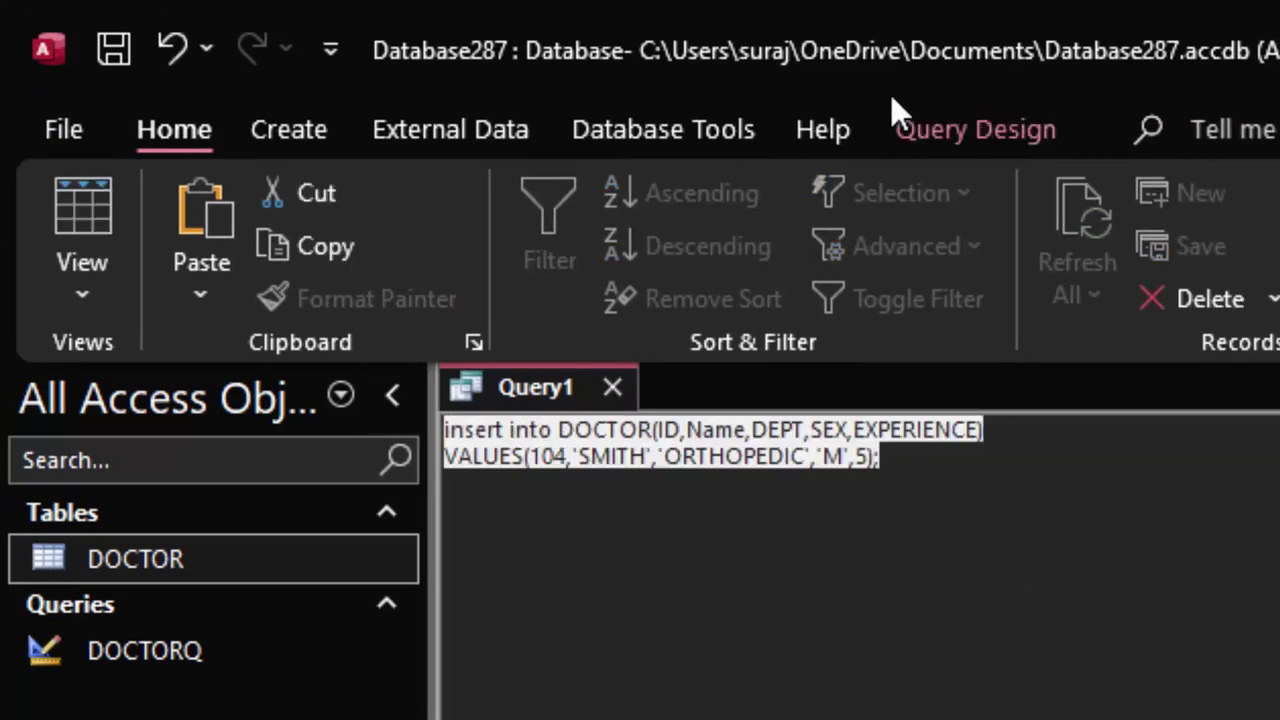
pyautogui.click(930, 128)
pyautogui.click(172, 228)
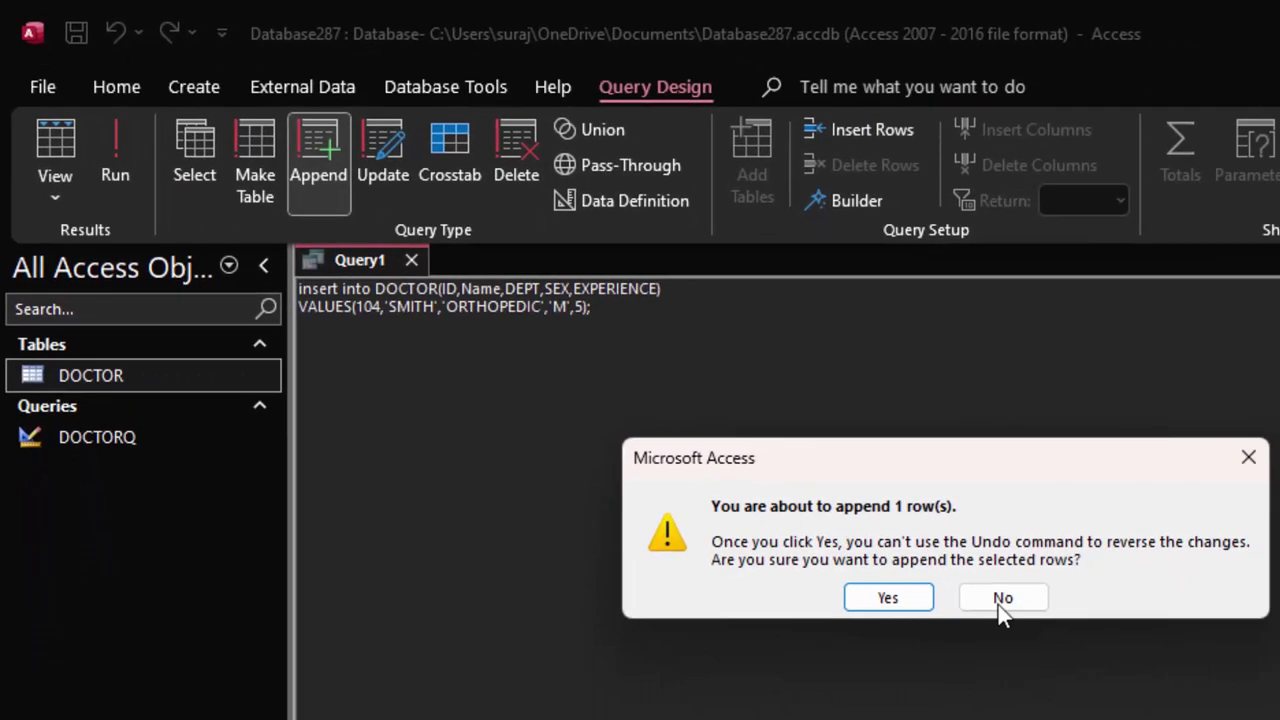
pyautogui.click(1031, 694)
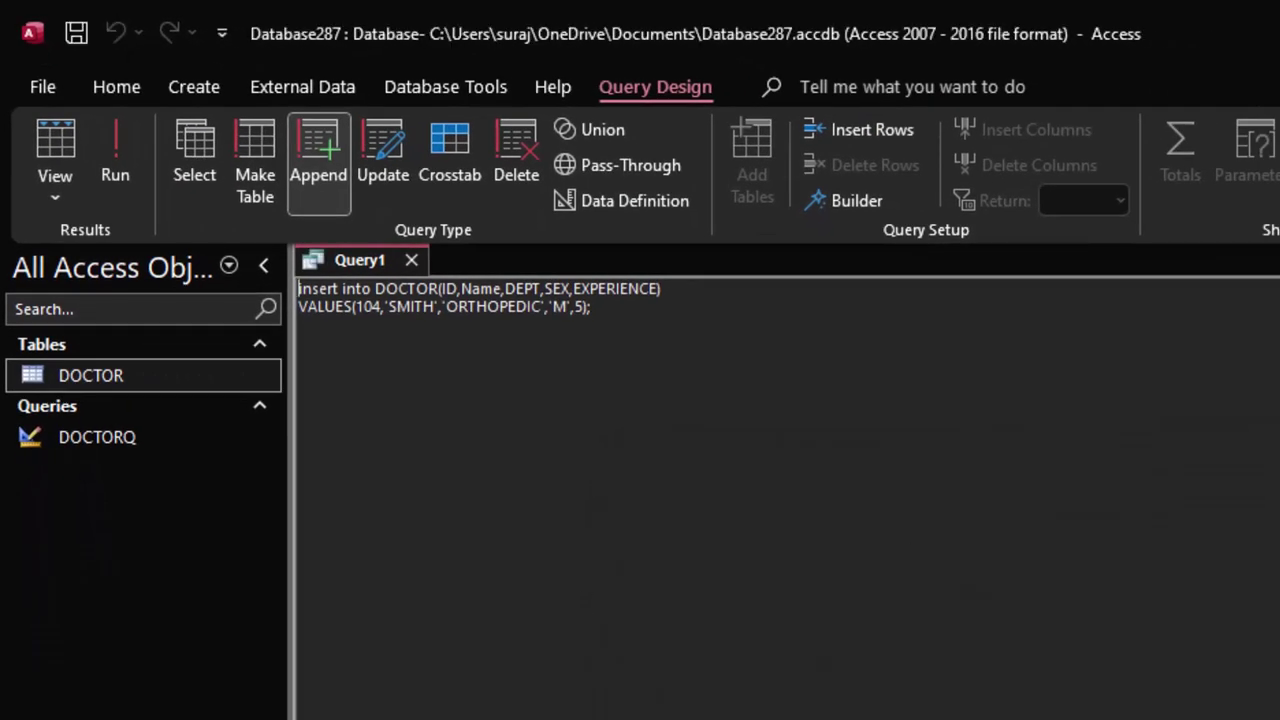
pyautogui.doubleClick(178, 380)
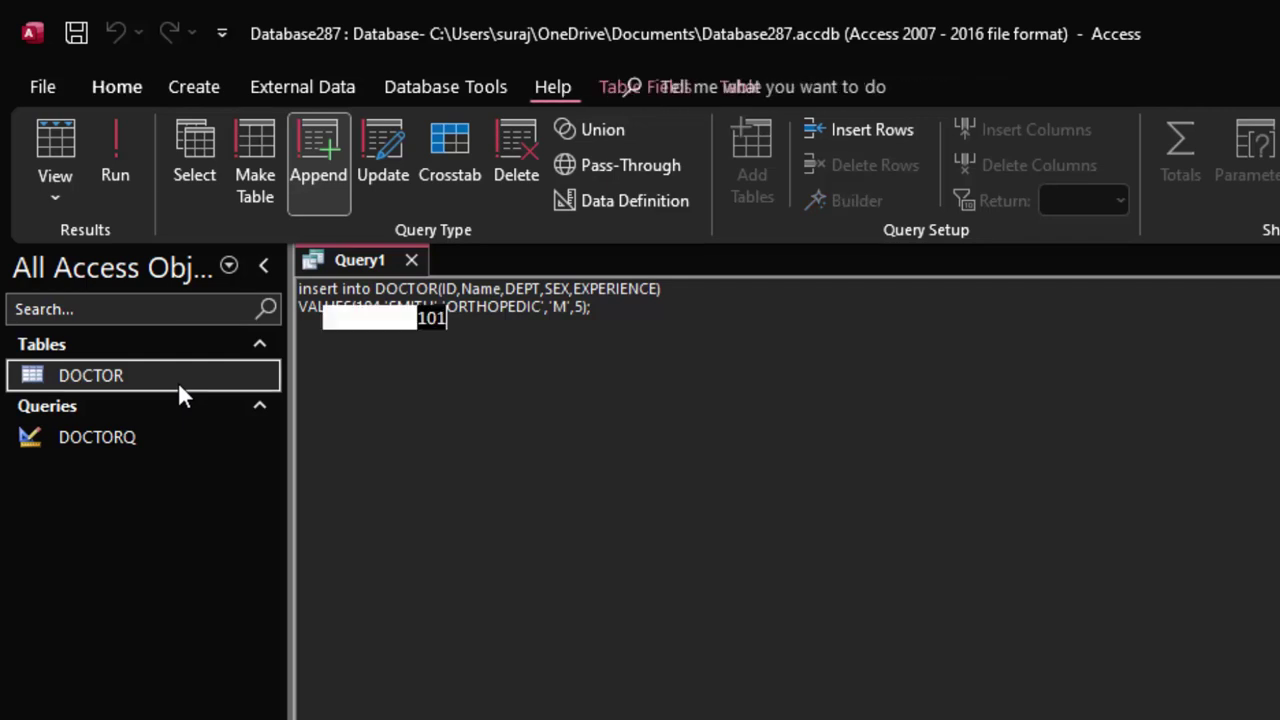